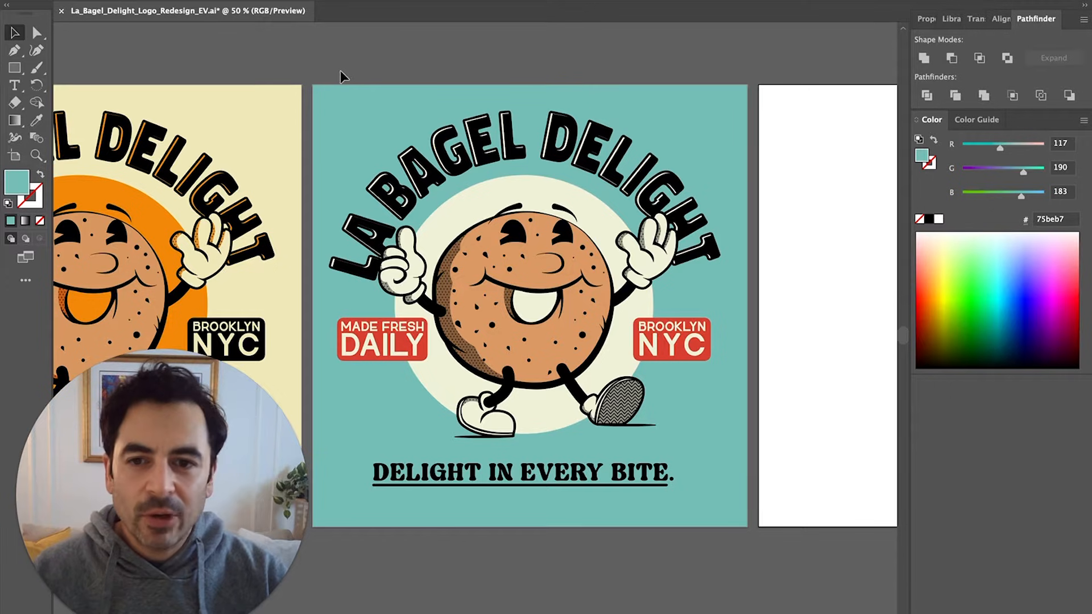
Marquee-select the entire La Bagel Delight logo on the teal artboard
{"action": "left_click_drag", "start_coordinate": [534, 431], "coordinate": [746, 568]}
{"action": "left_click_drag", "start_coordinate": [746, 568], "coordinate": [746, 568]}
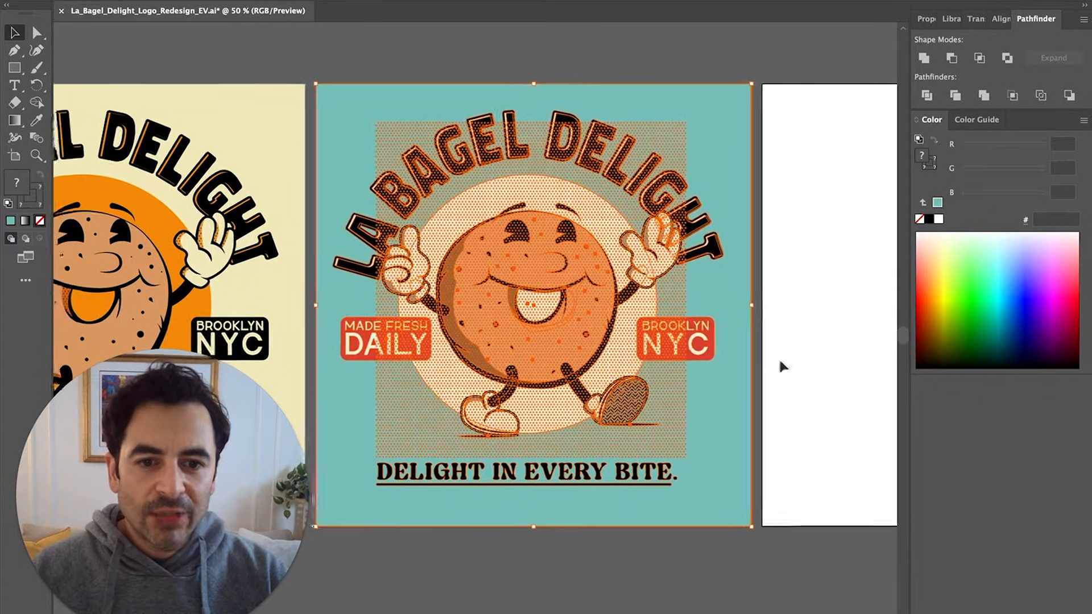
{"action": "left_click", "coordinate": [571, 234]}
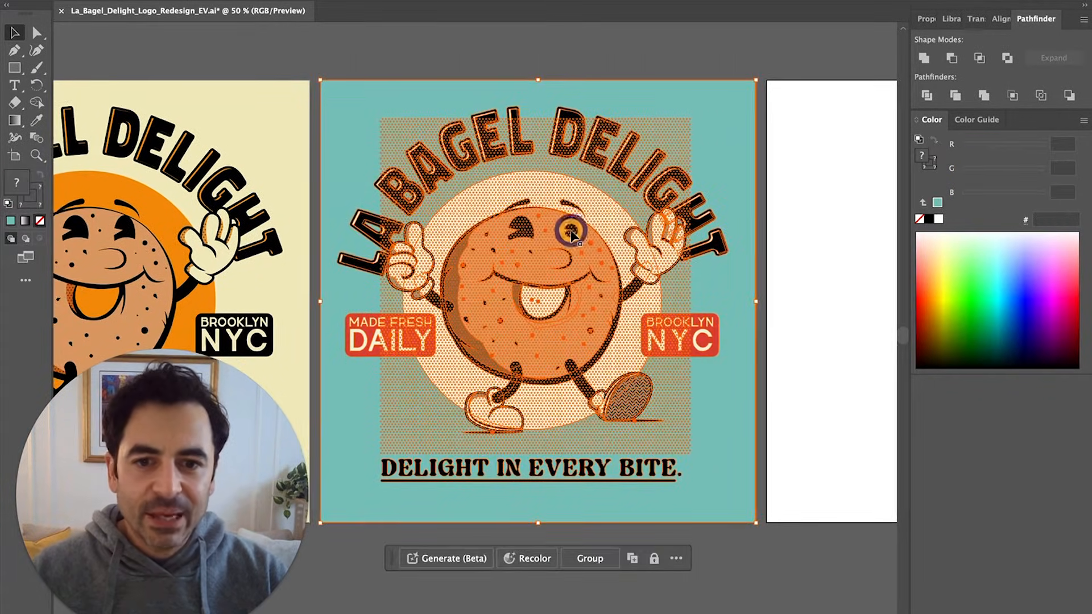
{"action": "left_click", "coordinate": [374, 108]}
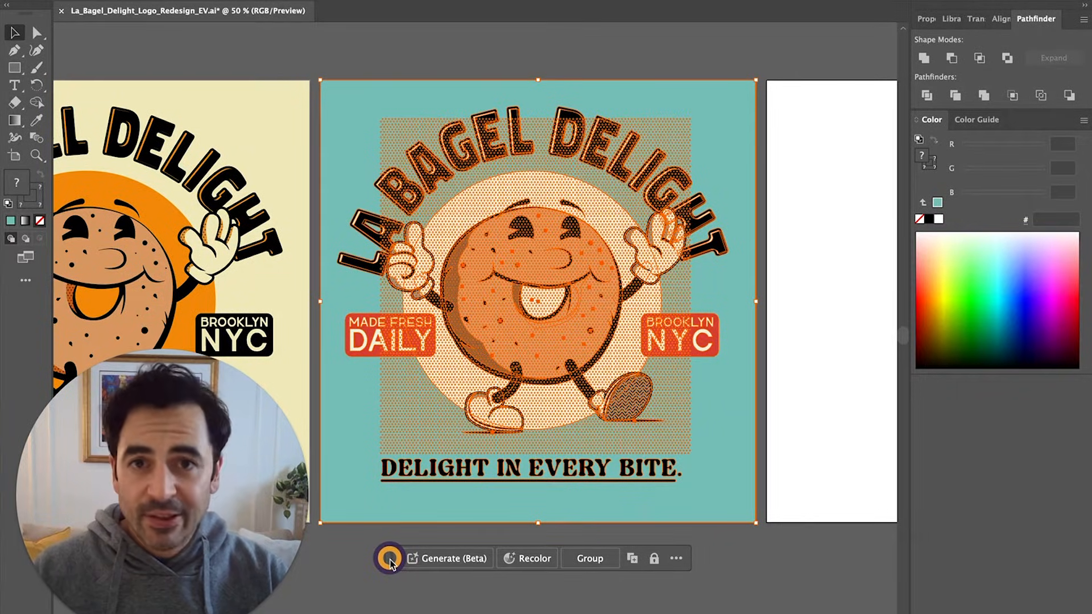
Open Recolor for the logo and drag the red base handle on the wheel toward orange
{"action": "left_click", "coordinate": [532, 563]}
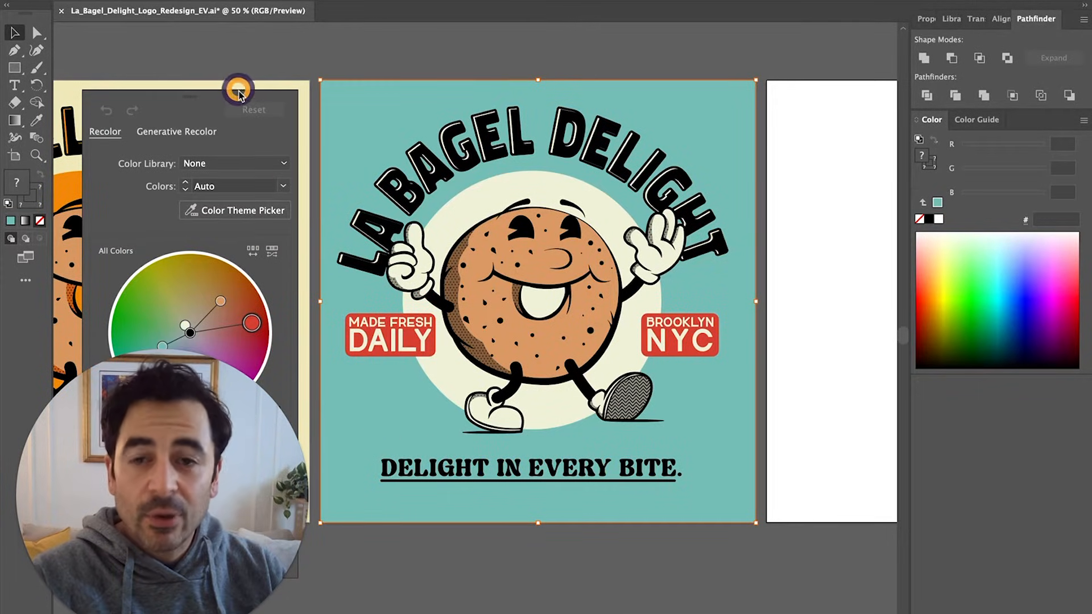
{"action": "left_click_drag", "start_coordinate": [239, 91], "coordinate": [790, 112]}
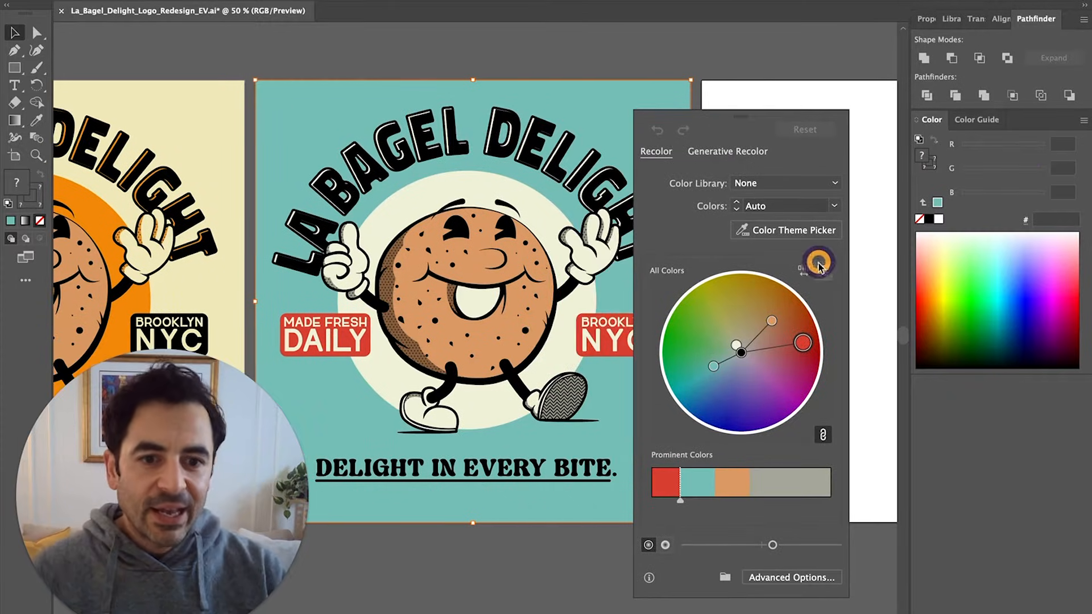
{"action": "mouse_move", "coordinate": [802, 342]}
{"action": "left_mouse_down"}
{"action": "mouse_move", "coordinate": [790, 309]}
{"action": "mouse_move", "coordinate": [737, 296]}
{"action": "mouse_move", "coordinate": [766, 344]}
{"action": "mouse_move", "coordinate": [754, 349]}
{"action": "mouse_move", "coordinate": [839, 323]}
{"action": "mouse_move", "coordinate": [795, 335]}
{"action": "mouse_move", "coordinate": [806, 324]}
{"action": "left_mouse_up"}
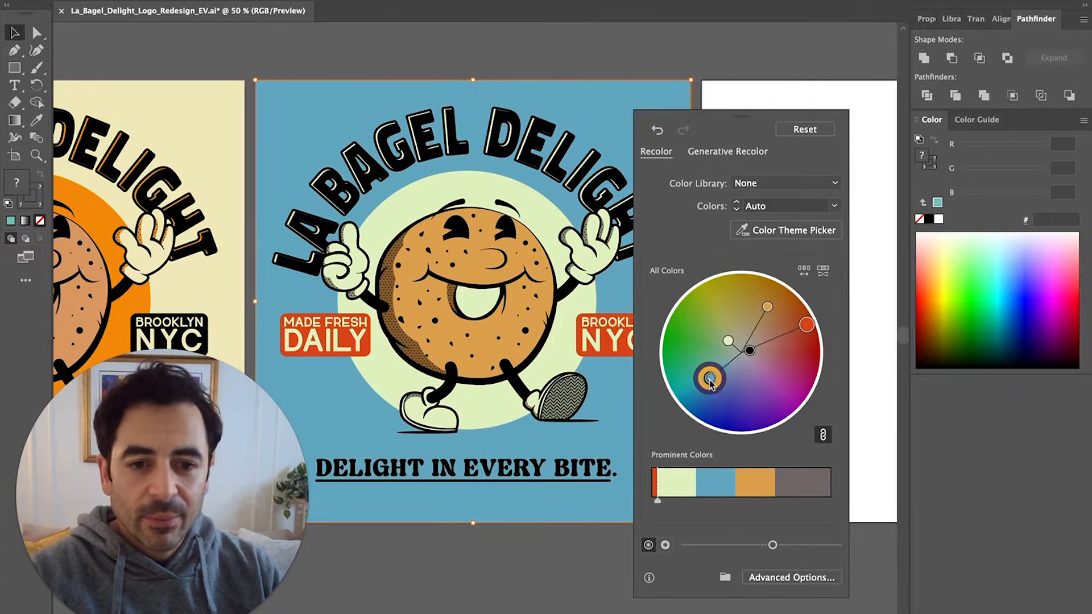
Unlink the harmony colours and set the blue background handle to grey
{"action": "double_click", "coordinate": [710, 380]}
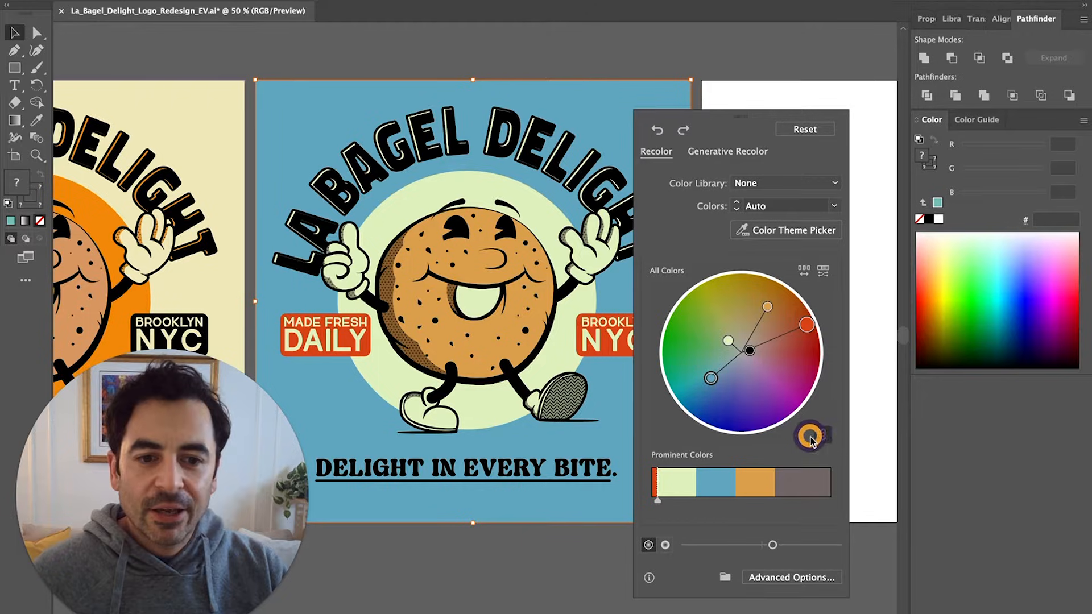
{"action": "left_click", "coordinate": [813, 436]}
{"action": "double_click", "coordinate": [712, 379]}
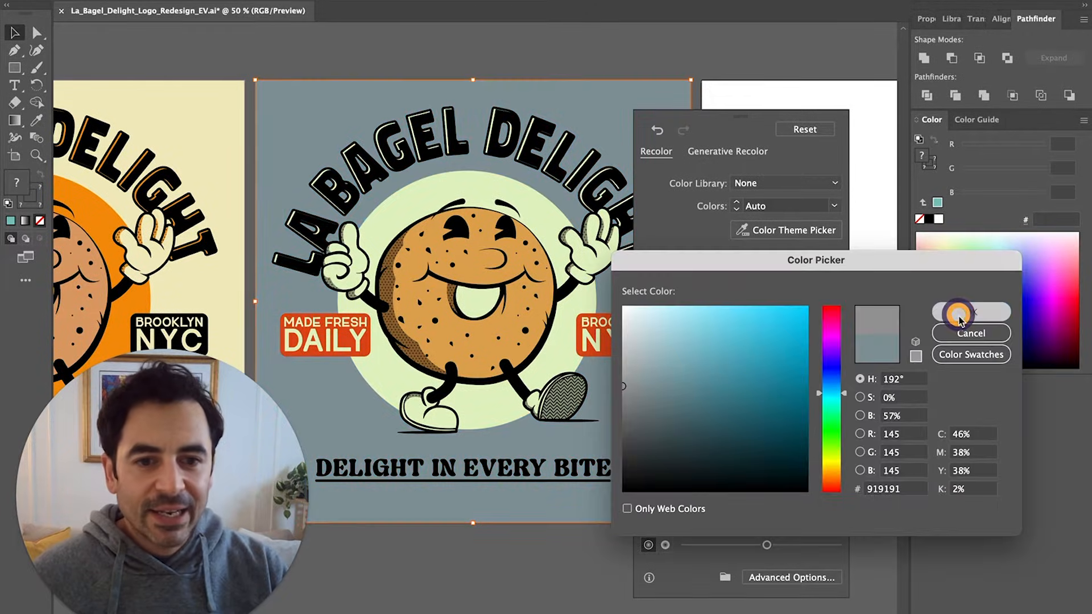
{"action": "left_click", "coordinate": [958, 316]}
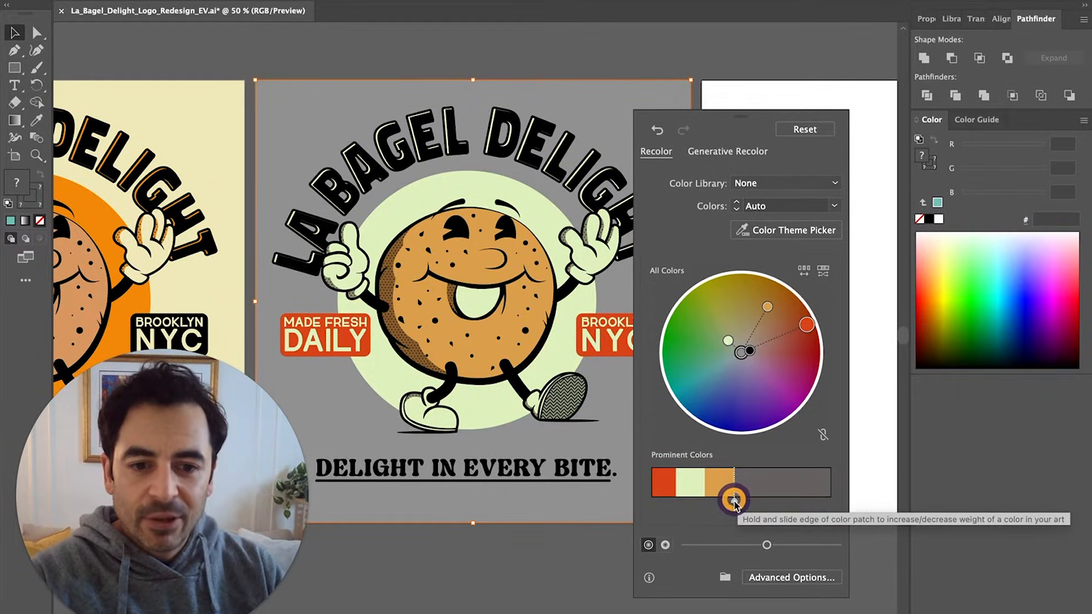
Widen the orange, light green and red patches in Prominent Colors
{"action": "left_click_drag", "start_coordinate": [735, 502], "coordinate": [790, 502]}
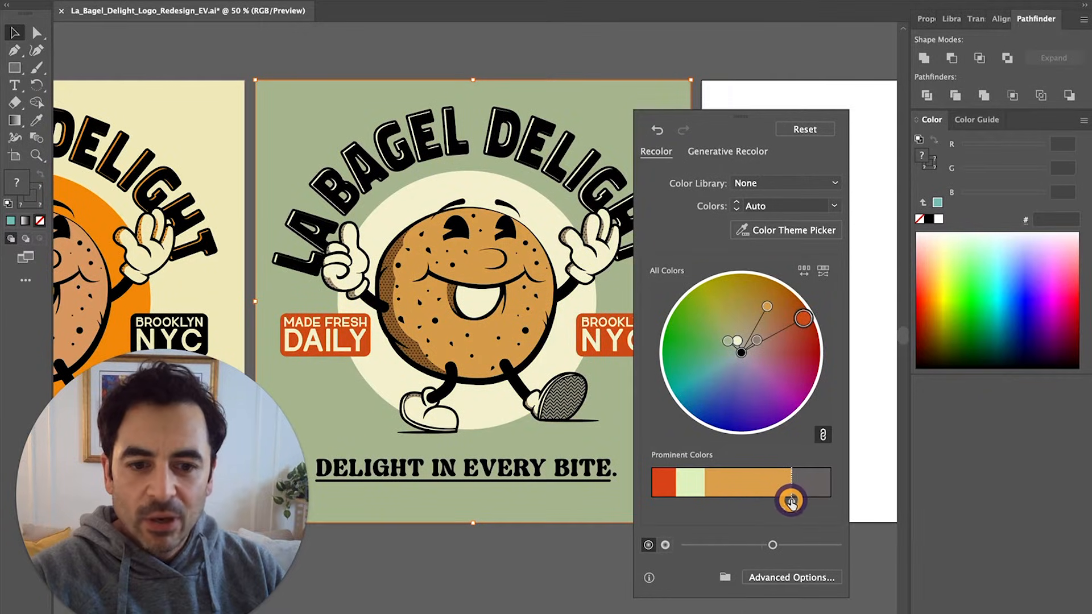
{"action": "left_click_drag", "start_coordinate": [705, 502], "coordinate": [760, 502]}
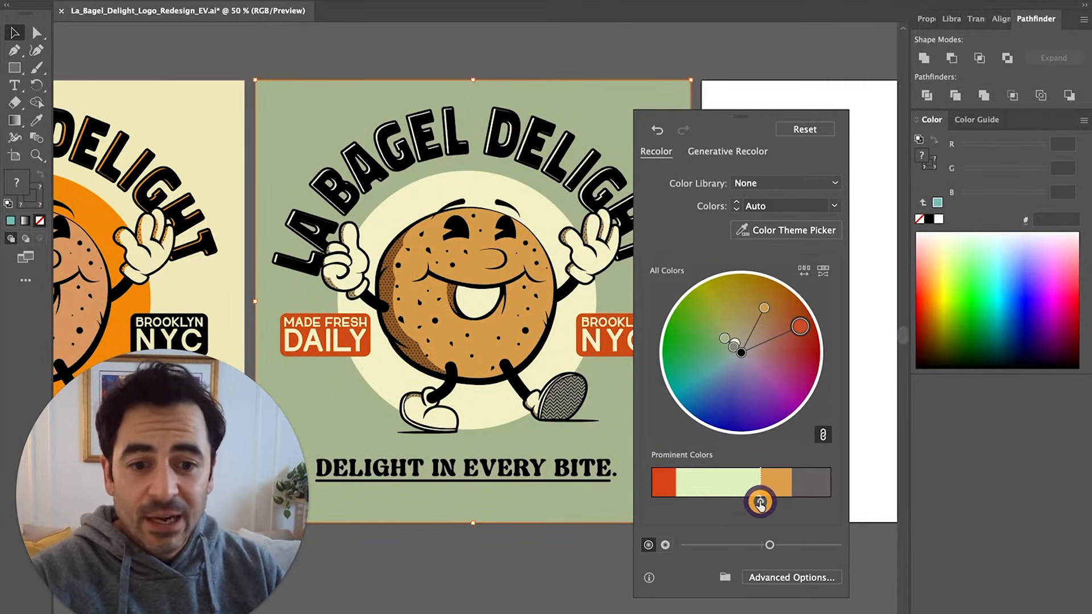
{"action": "left_click_drag", "start_coordinate": [676, 501], "coordinate": [710, 502]}
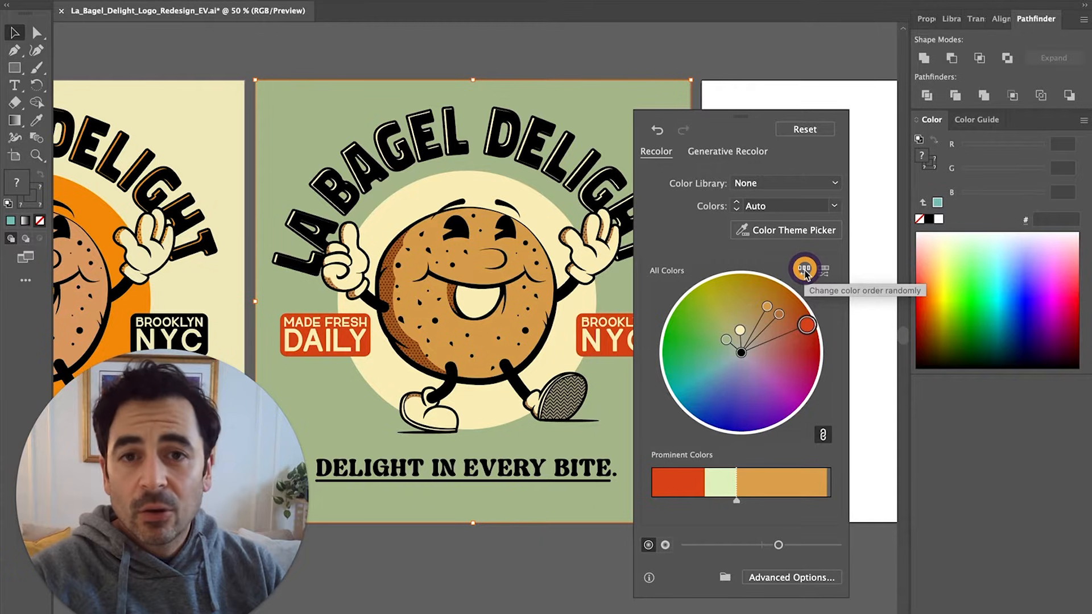
Shuffle the colour order and randomize the palette several times
{"action": "left_click", "coordinate": [804, 270]}
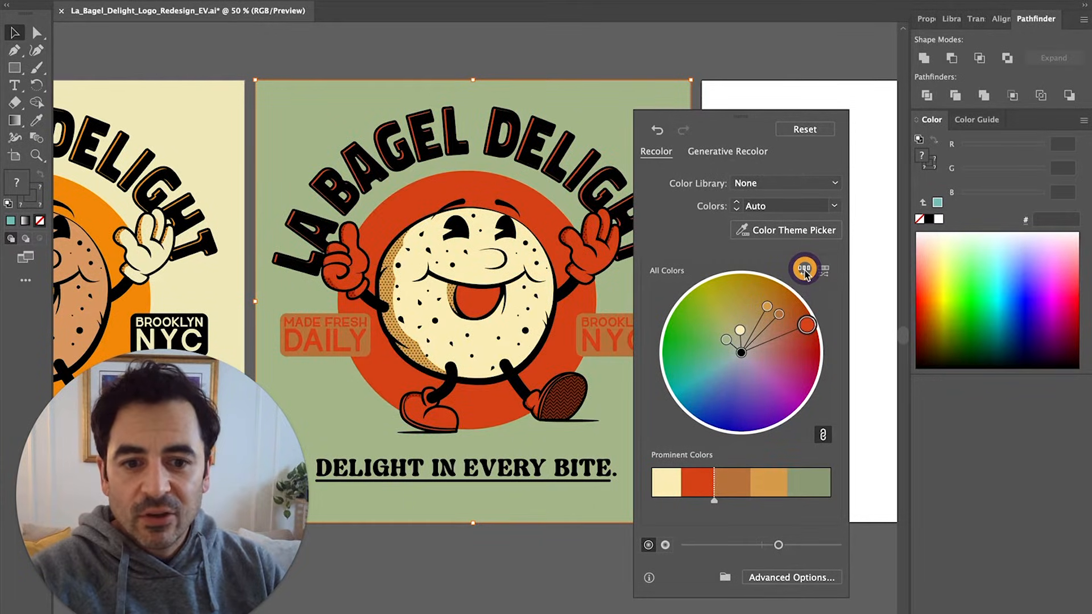
{"action": "left_click", "coordinate": [804, 270]}
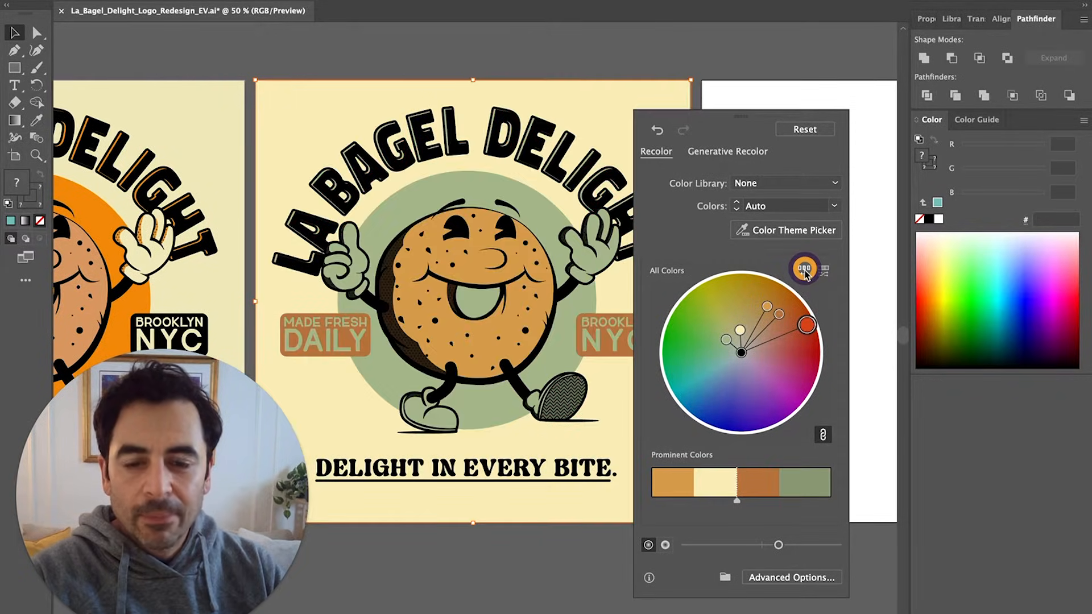
{"action": "left_click", "coordinate": [804, 271]}
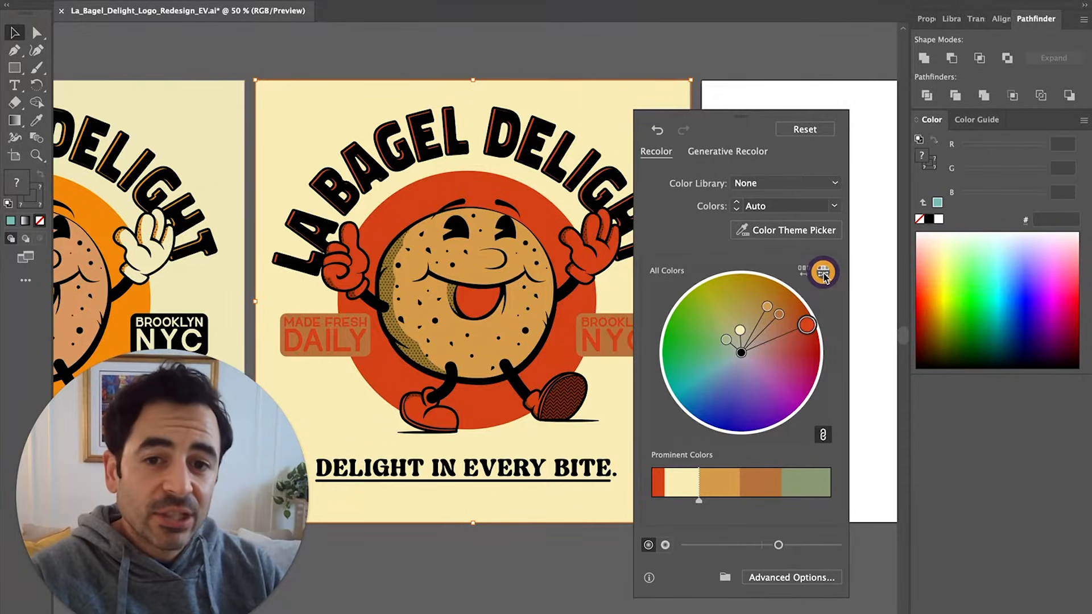
{"action": "left_click", "coordinate": [822, 273]}
{"action": "left_click", "coordinate": [823, 273]}
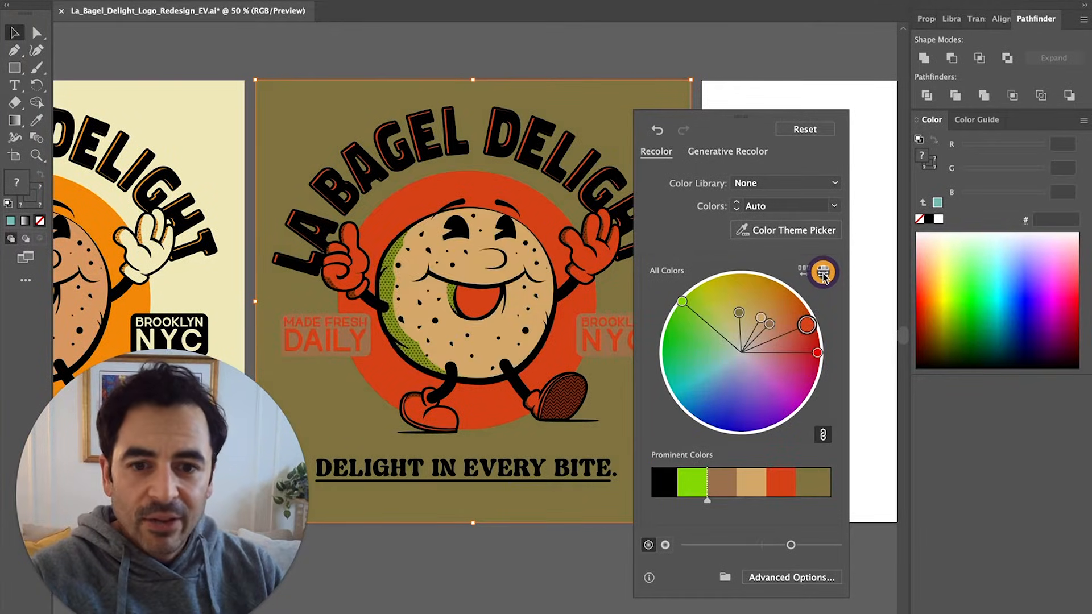
{"action": "left_click", "coordinate": [823, 273]}
{"action": "left_click", "coordinate": [823, 273]}
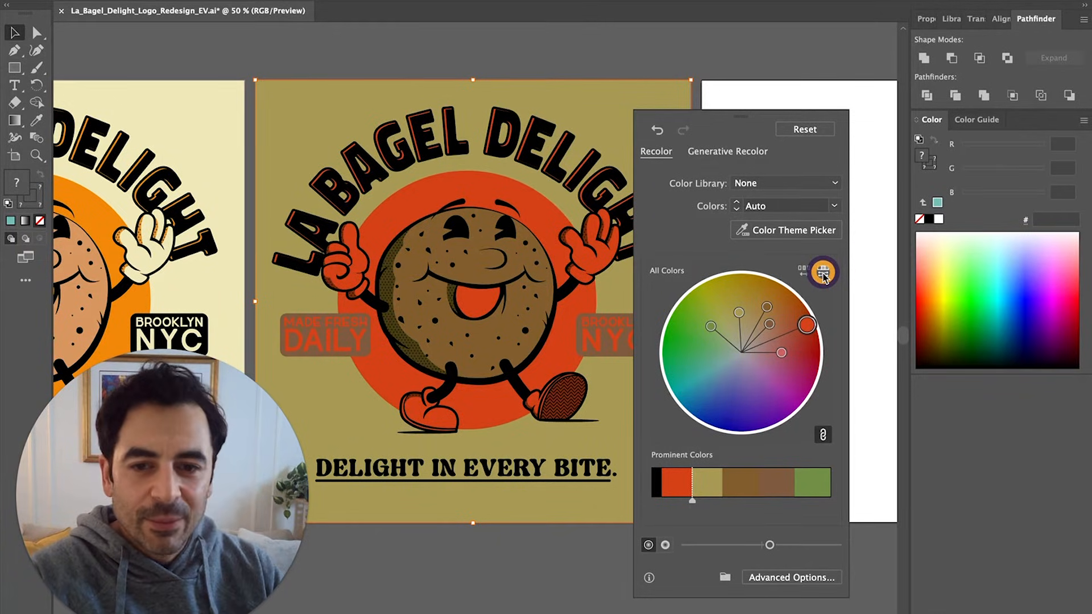
{"action": "left_click", "coordinate": [823, 273]}
{"action": "left_click", "coordinate": [823, 273]}
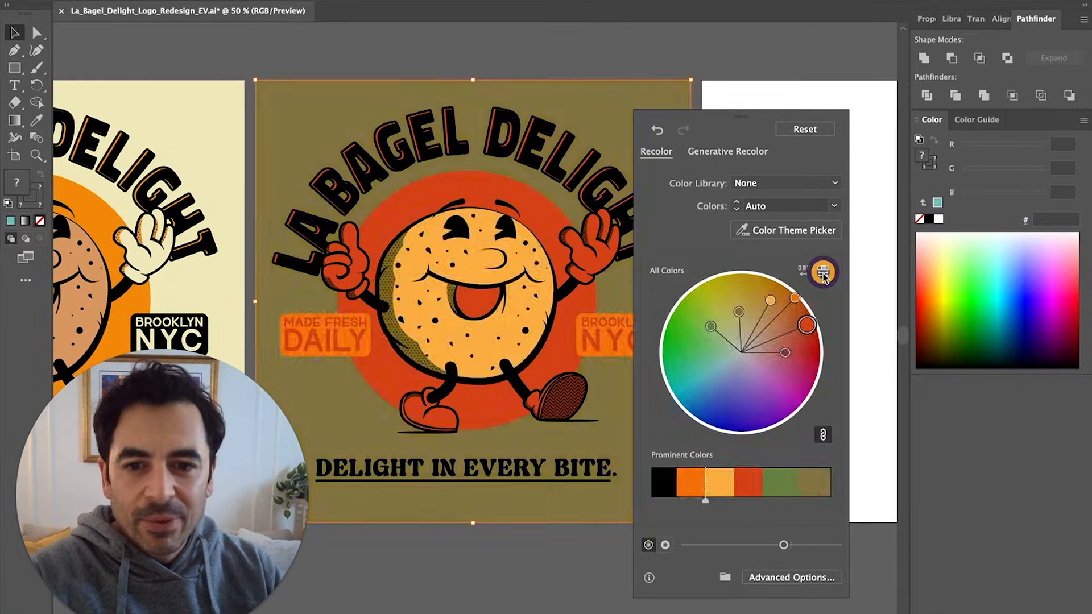
{"action": "left_click", "coordinate": [822, 273]}
Reshuffle the colour order until an olive background, red-orange circle and brown bagel appear
{"action": "left_click", "coordinate": [803, 272]}
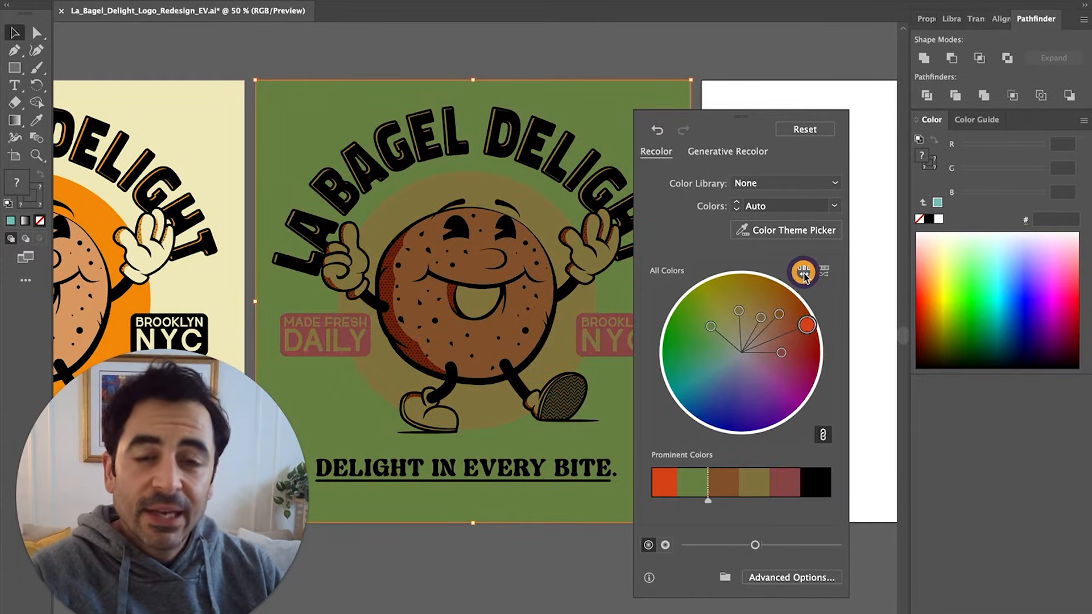
{"action": "left_click", "coordinate": [803, 273]}
{"action": "left_click", "coordinate": [802, 273]}
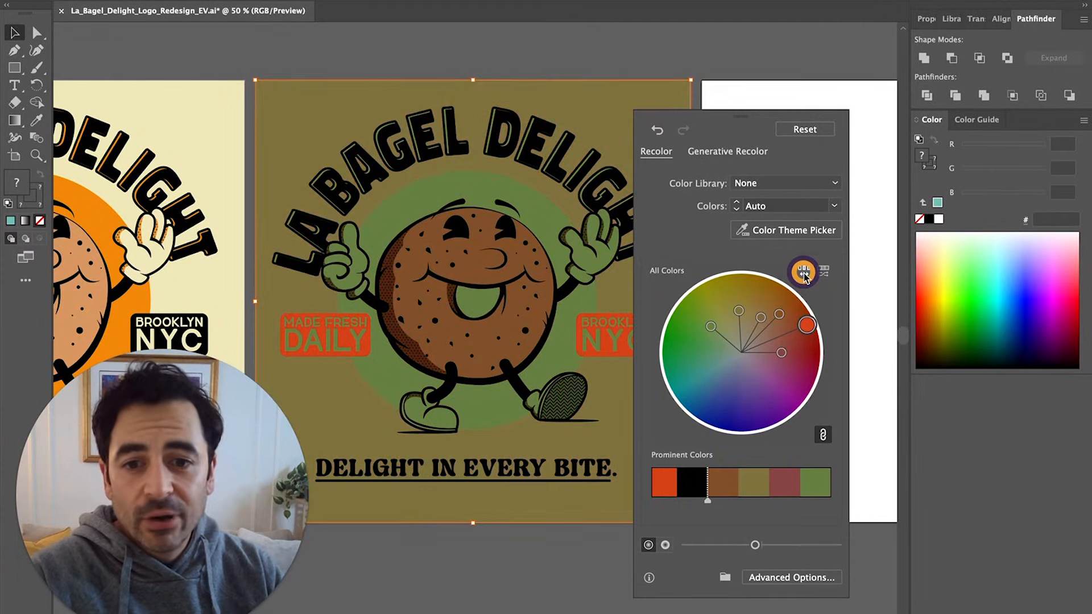
{"action": "left_click", "coordinate": [803, 273]}
{"action": "left_click", "coordinate": [802, 273]}
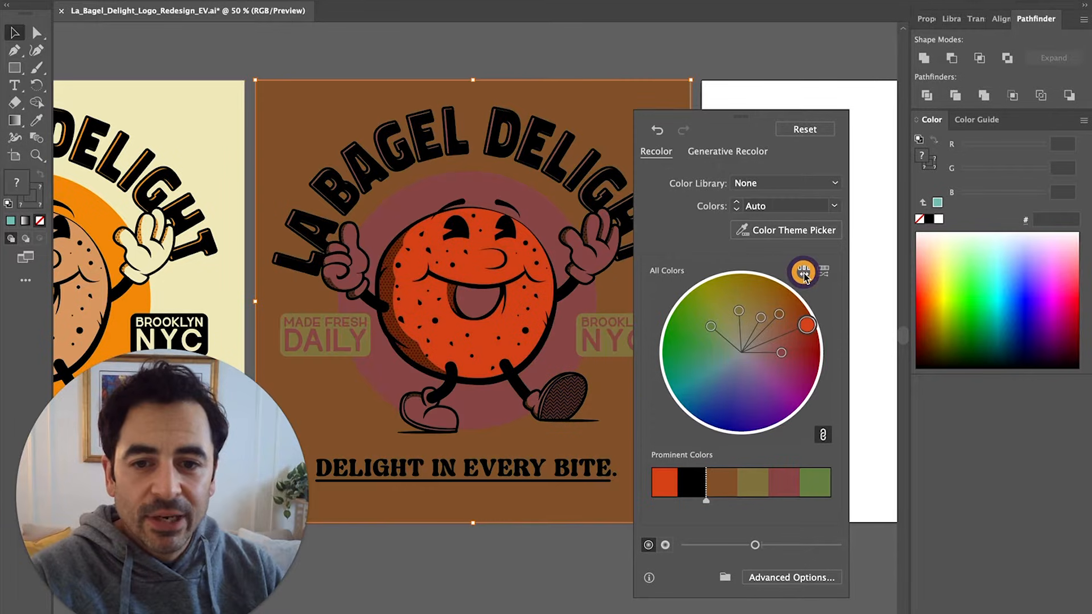
{"action": "left_click", "coordinate": [803, 272]}
{"action": "left_click", "coordinate": [803, 273]}
{"action": "left_click", "coordinate": [803, 273]}
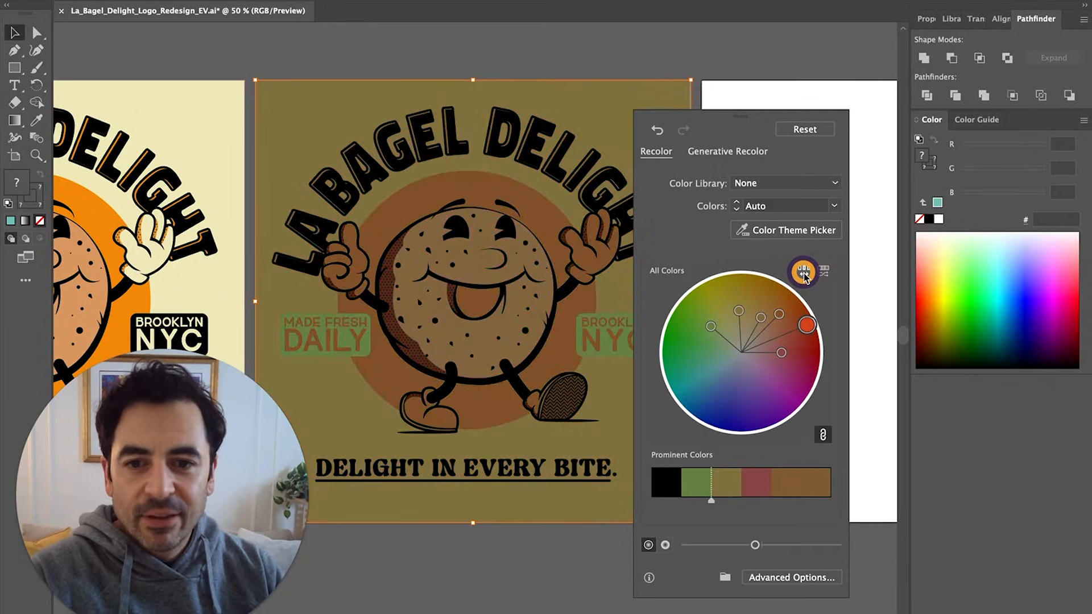
{"action": "left_click", "coordinate": [803, 273]}
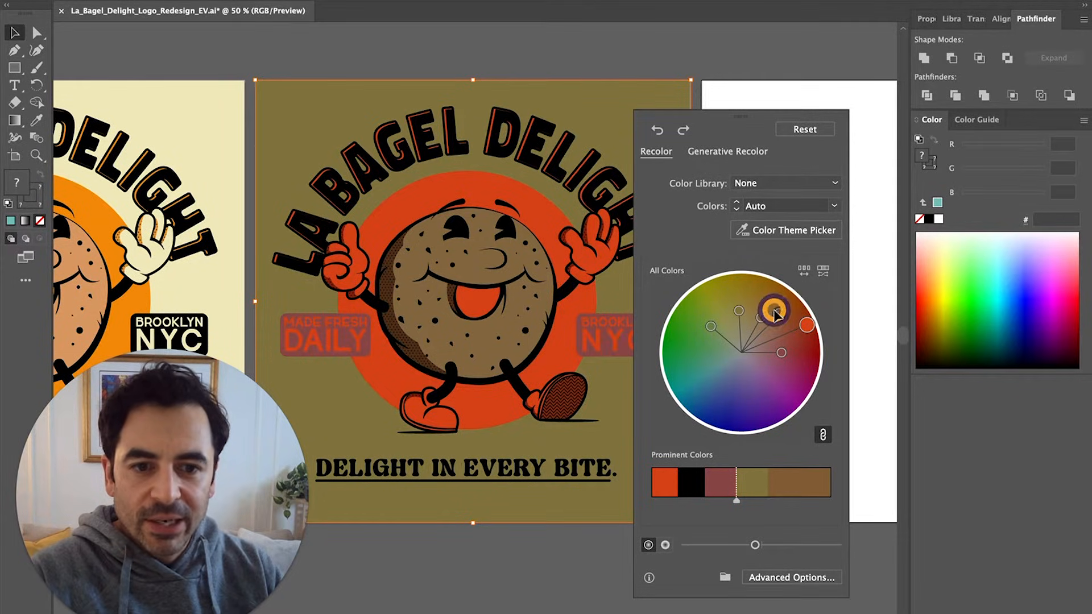
Unlink the colours and set the badge red to a darker red, 592121
{"action": "left_click", "coordinate": [782, 354]}
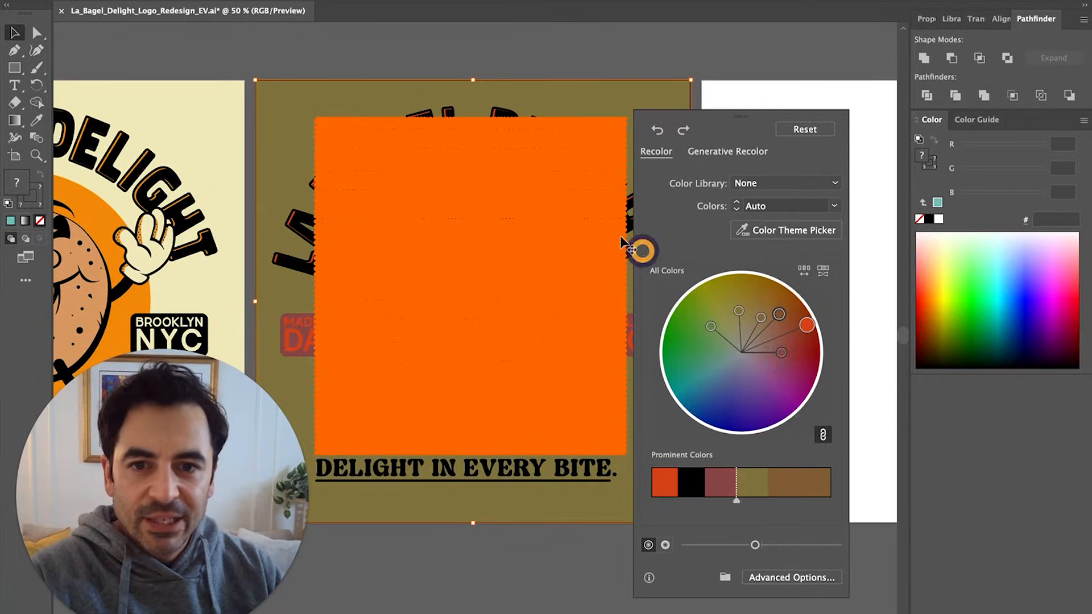
{"action": "left_click", "coordinate": [823, 435]}
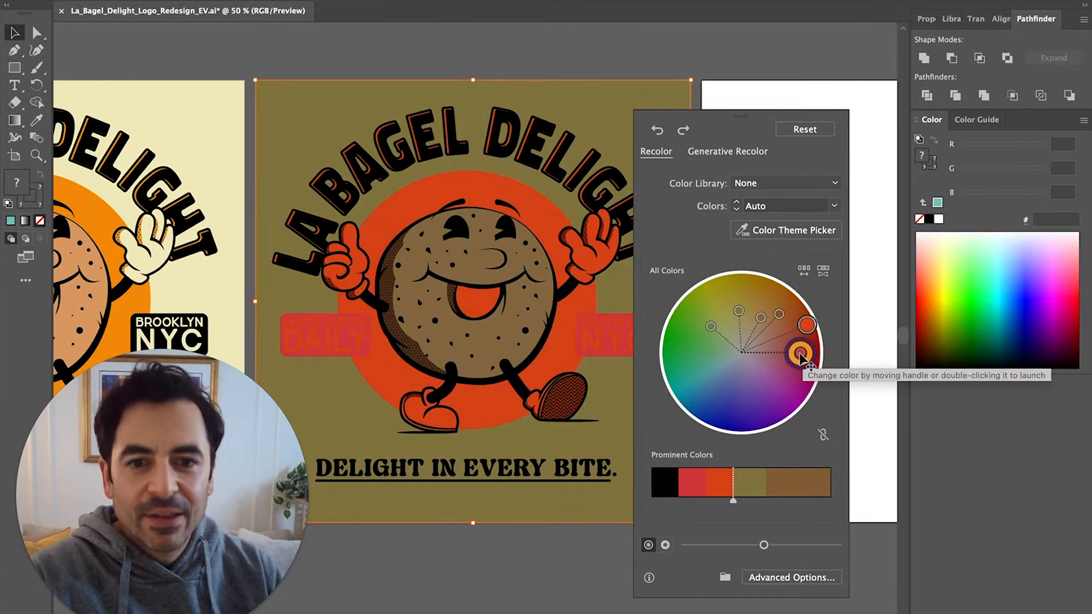
{"action": "double_click", "coordinate": [800, 354]}
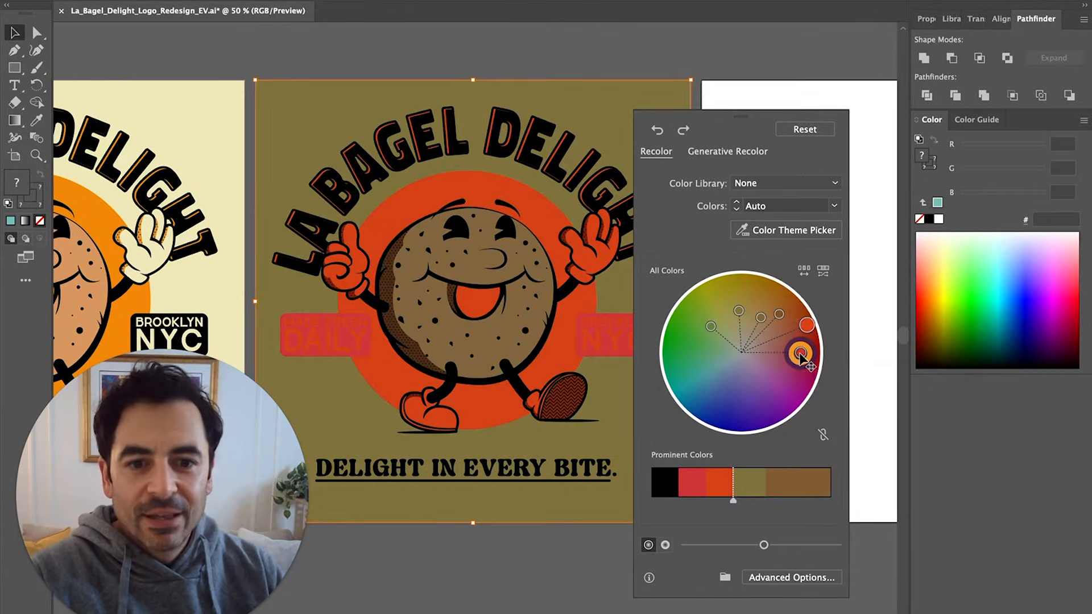
{"action": "left_click_drag", "start_coordinate": [736, 415], "coordinate": [738, 427]}
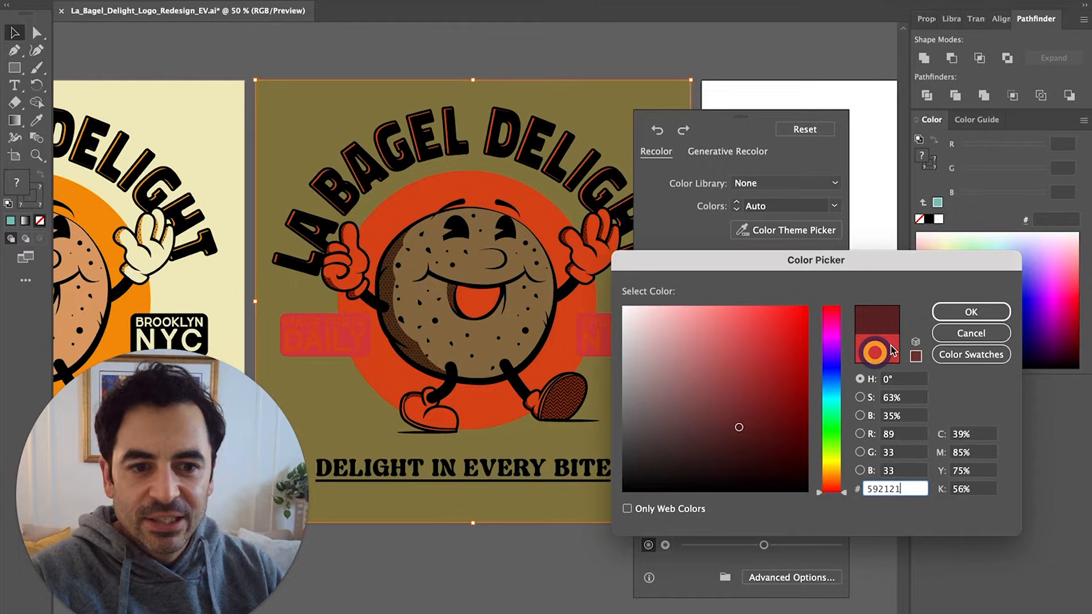
{"action": "left_click", "coordinate": [970, 311]}
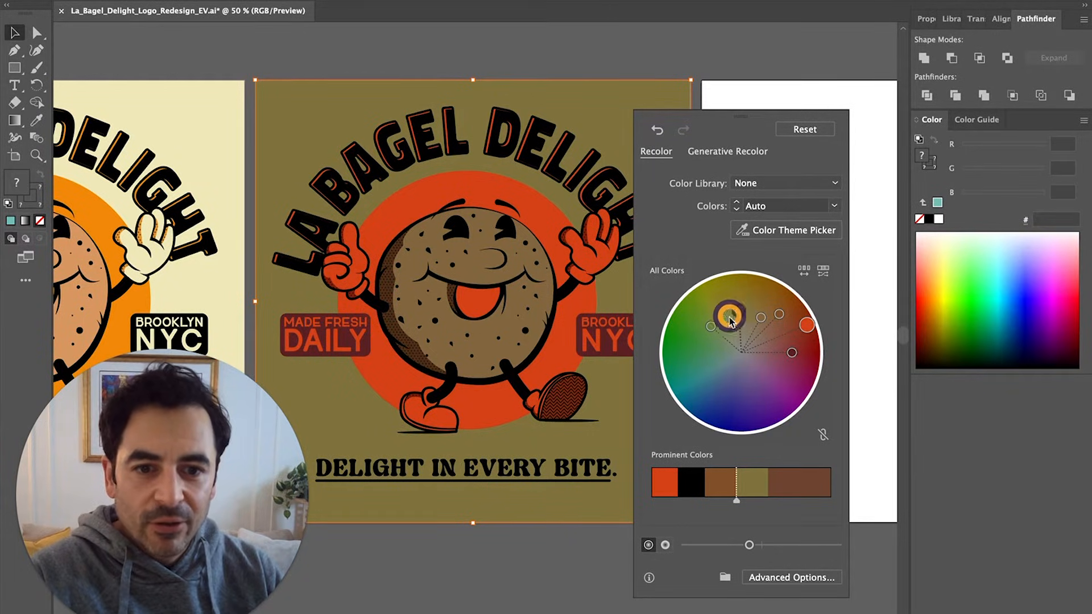
Change the green background colour to blue
{"action": "double_click", "coordinate": [711, 326]}
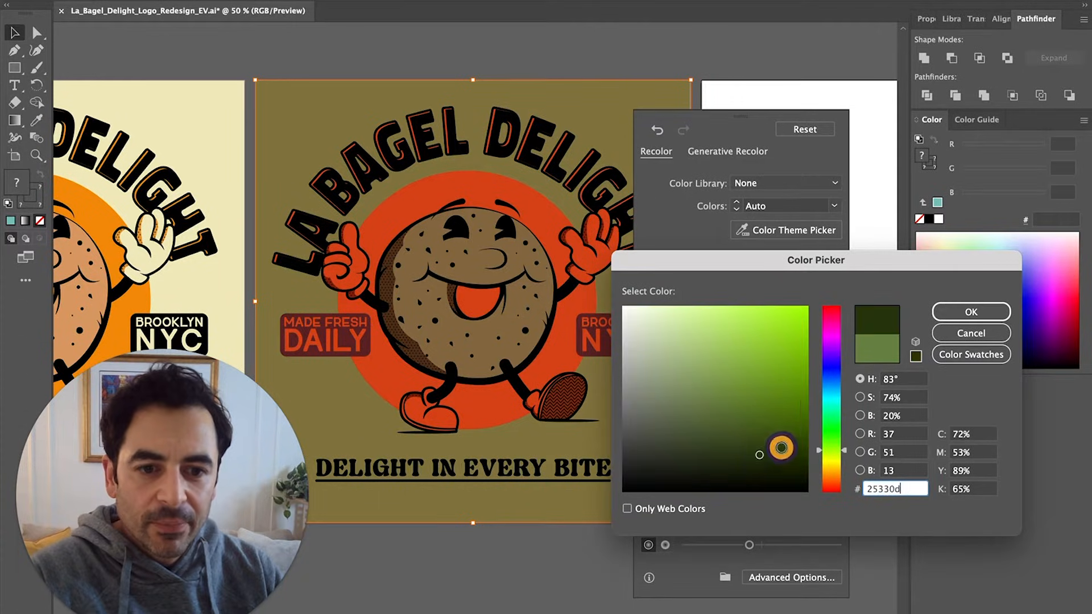
{"action": "left_click", "coordinate": [830, 389]}
{"action": "left_click", "coordinate": [979, 311]}
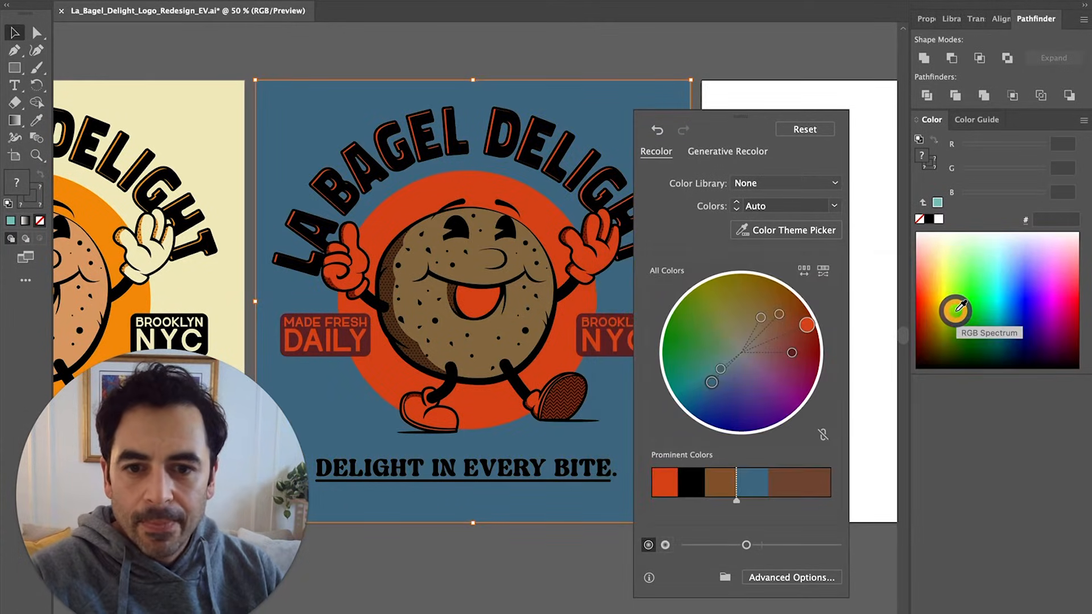
Lighten the bagel's two browns to tan (#816640) and finish recolouring
{"action": "double_click", "coordinate": [781, 316]}
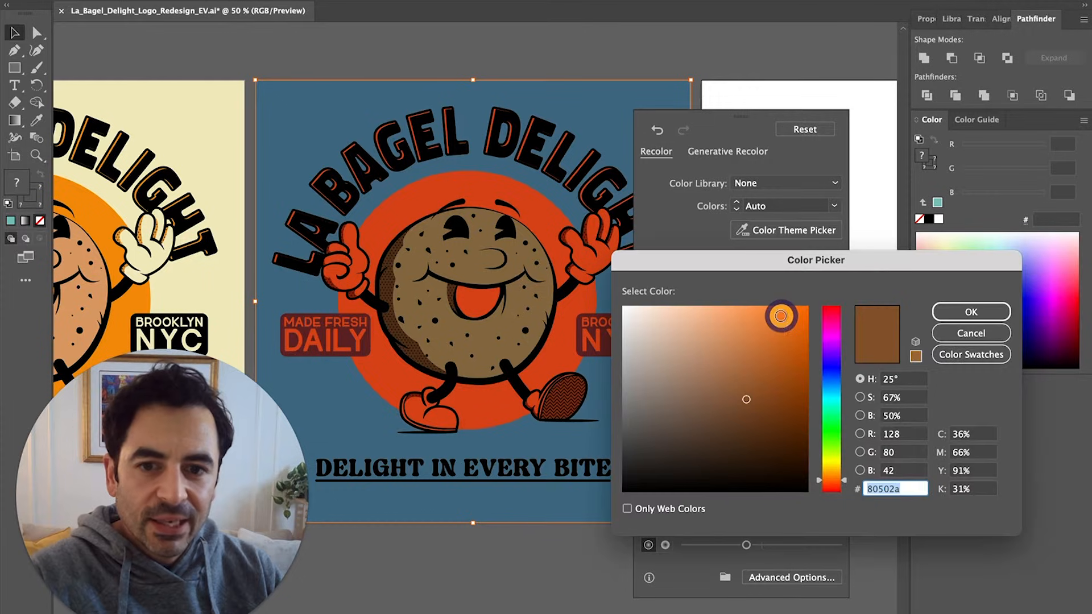
{"action": "left_click", "coordinate": [714, 368]}
{"action": "left_click", "coordinate": [995, 310]}
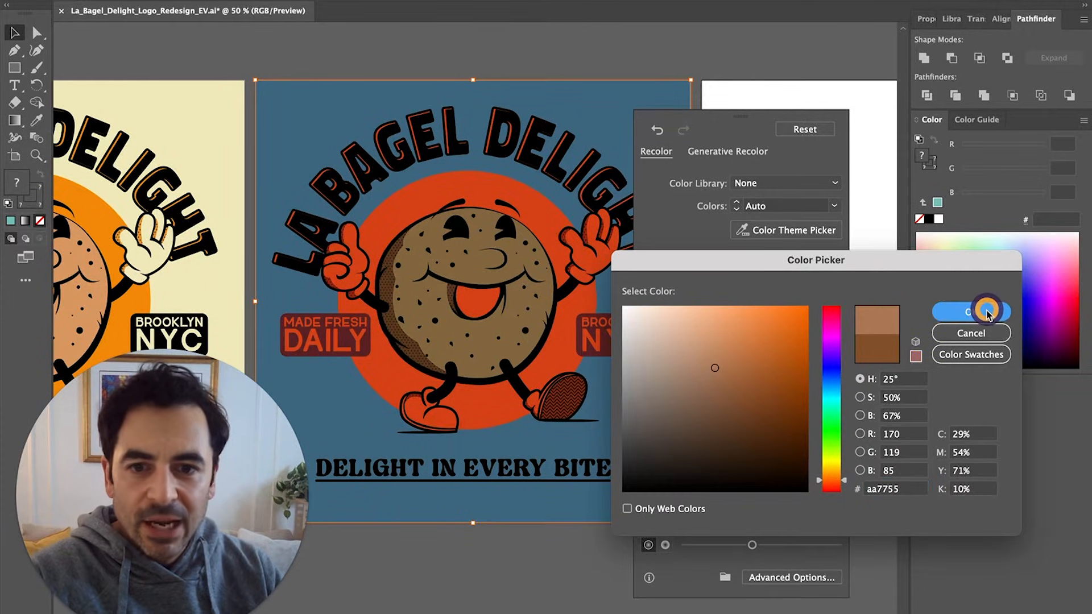
{"action": "double_click", "coordinate": [759, 317]}
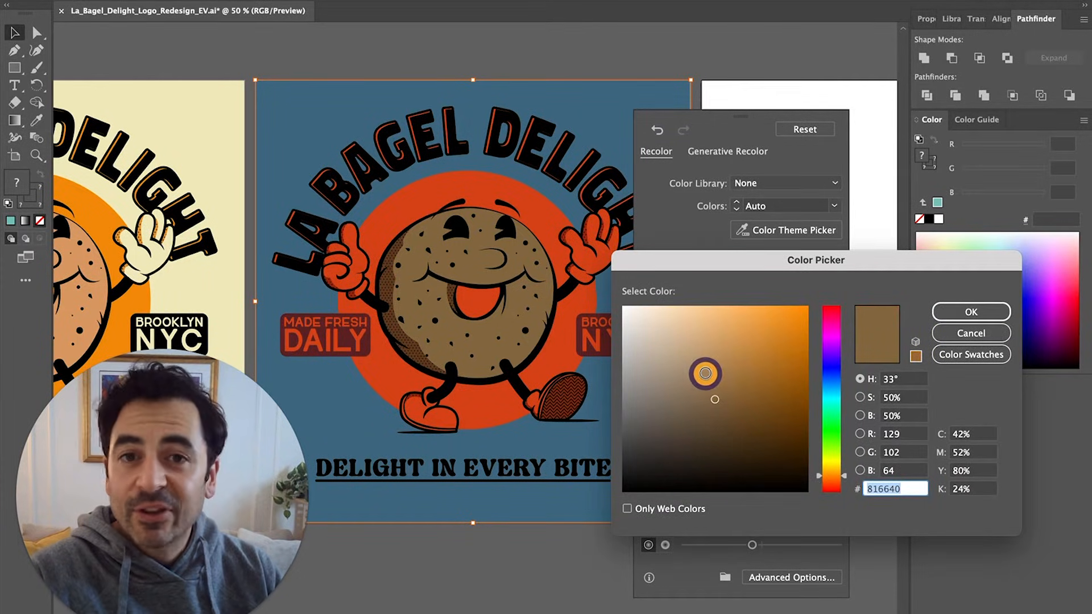
{"action": "left_click", "coordinate": [704, 375]}
{"action": "left_click", "coordinate": [986, 313]}
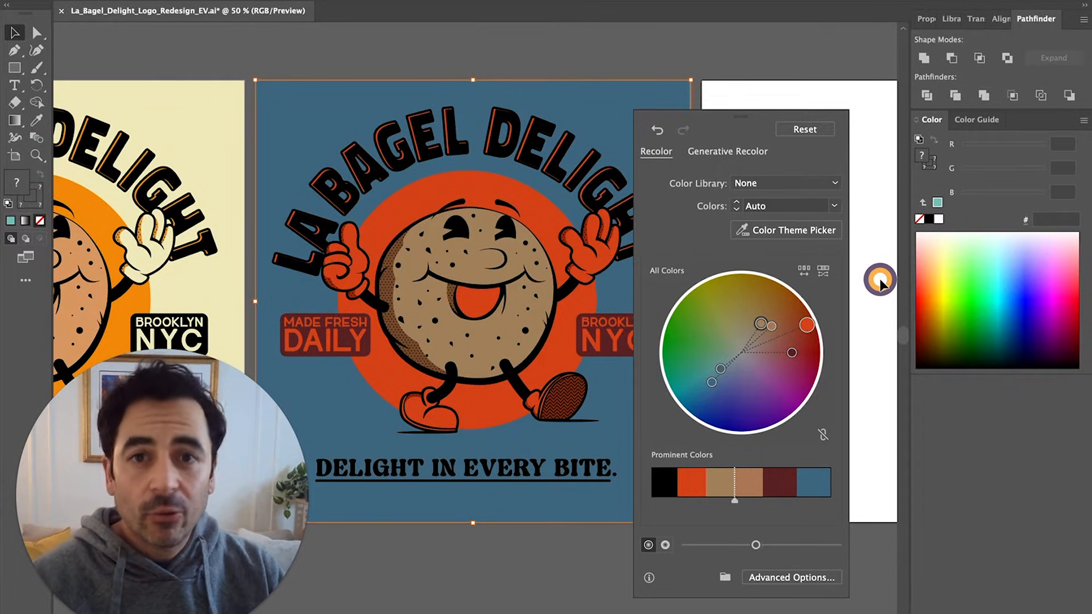
{"action": "left_click", "coordinate": [746, 91]}
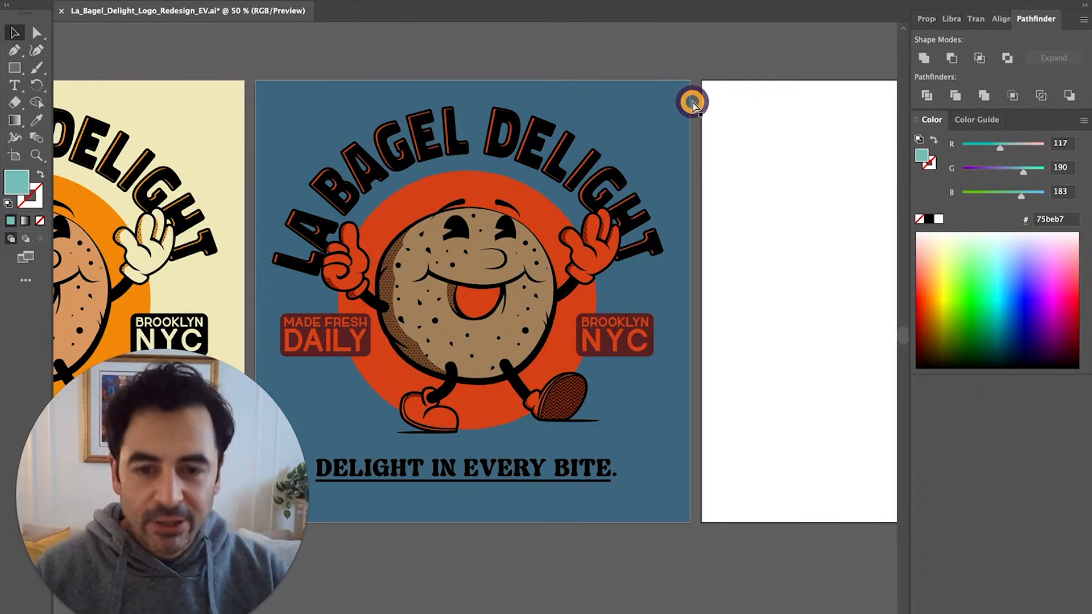
Zoom out to show all five artboards and bring the teal variation into view
{"action": "key", "text": "super+minus"}
{"action": "key", "text": "super+minus"}
{"action": "key", "text": "super+minus"}
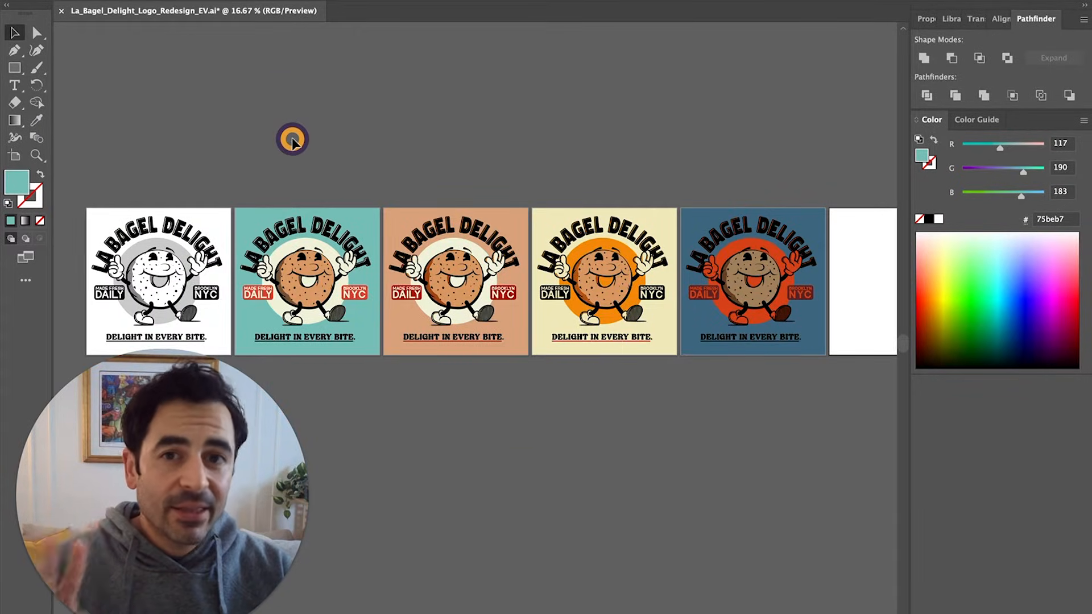
{"action": "left_click_drag", "start_coordinate": [245, 194], "coordinate": [374, 378]}
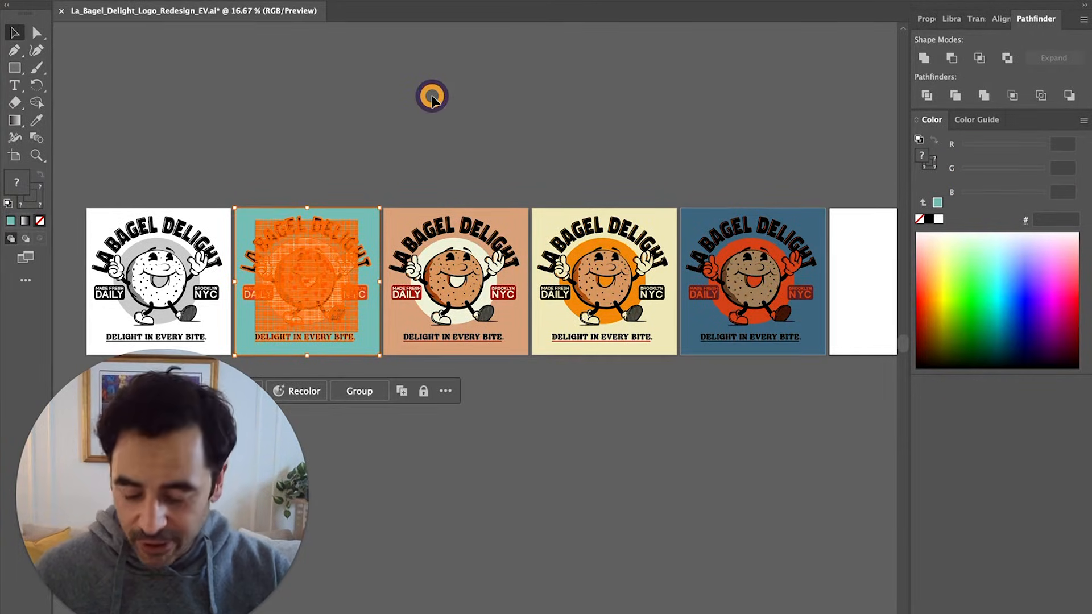
{"action": "left_click_drag", "start_coordinate": [628, 161], "coordinate": [200, 144]}
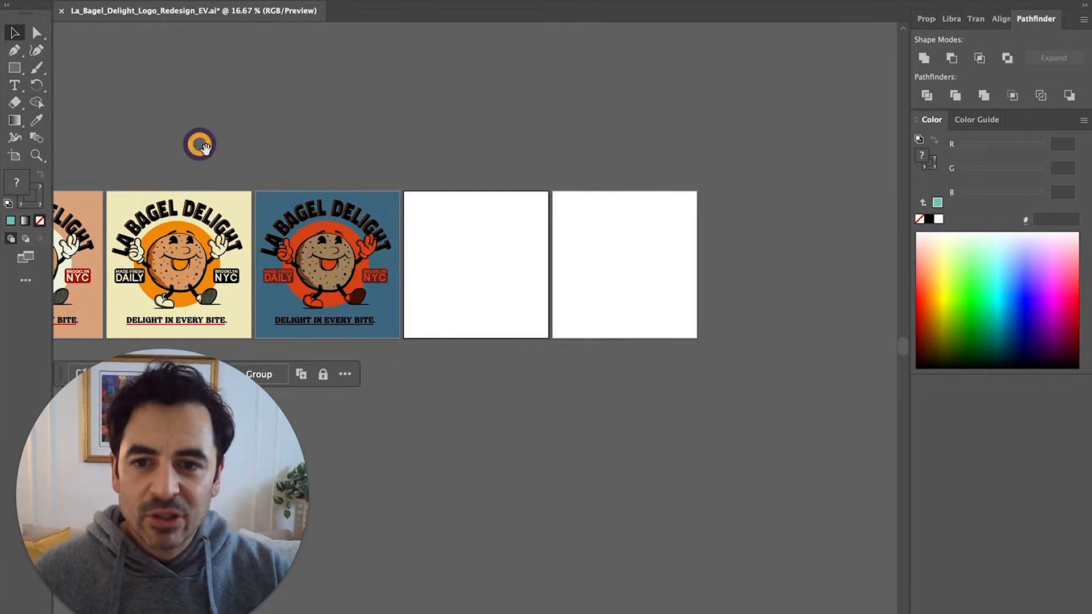
{"action": "left_click", "coordinate": [495, 256]}
{"action": "key", "text": "ctrl+a"}
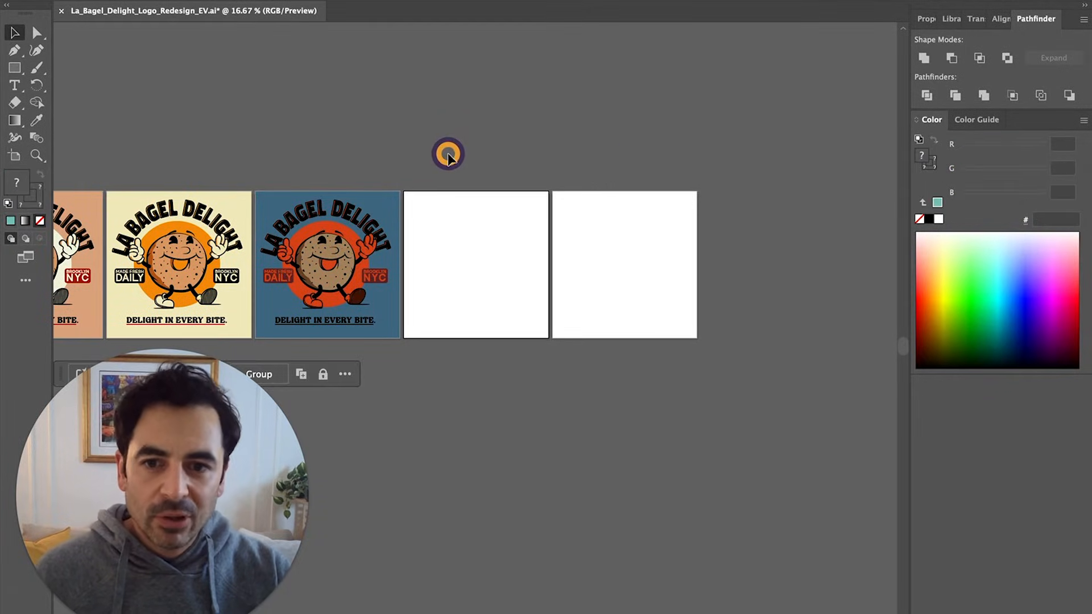
{"action": "left_click", "coordinate": [203, 182]}
{"action": "left_click_drag", "start_coordinate": [217, 182], "coordinate": [634, 137]}
Select the teal logo artwork and Paste in Place it onto the blank artboard
{"action": "left_click", "coordinate": [362, 162]}
{"action": "left_click_drag", "start_coordinate": [365, 143], "coordinate": [241, 305]}
{"action": "scroll", "coordinate": [435, 119], "scroll_direction": "right", "scroll_amount": 5}
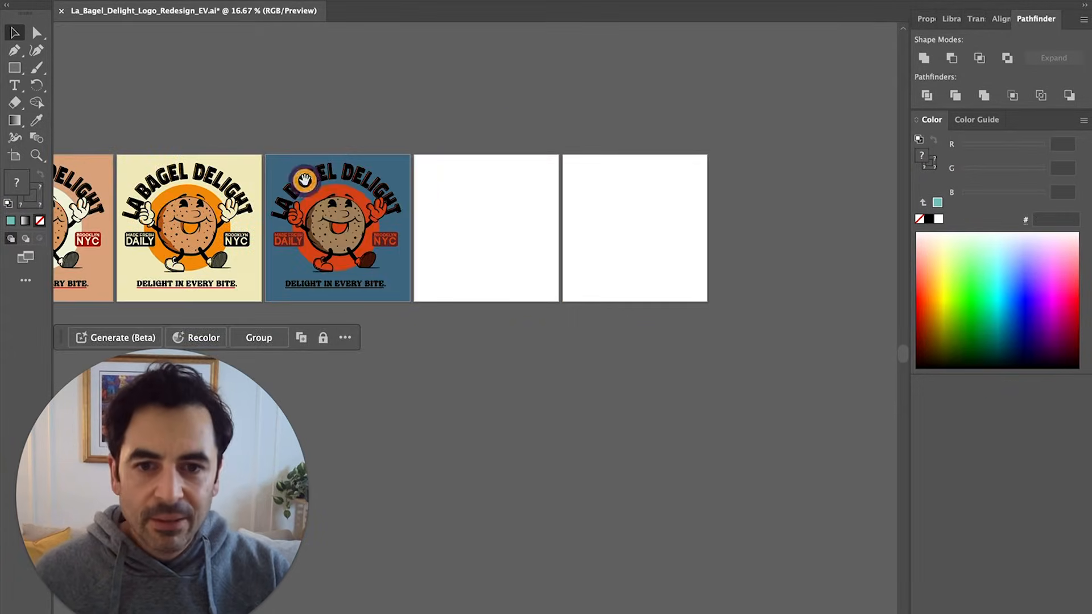
{"action": "left_click", "coordinate": [491, 191]}
{"action": "scroll", "coordinate": [491, 191], "scroll_direction": "up", "scroll_amount": 5}
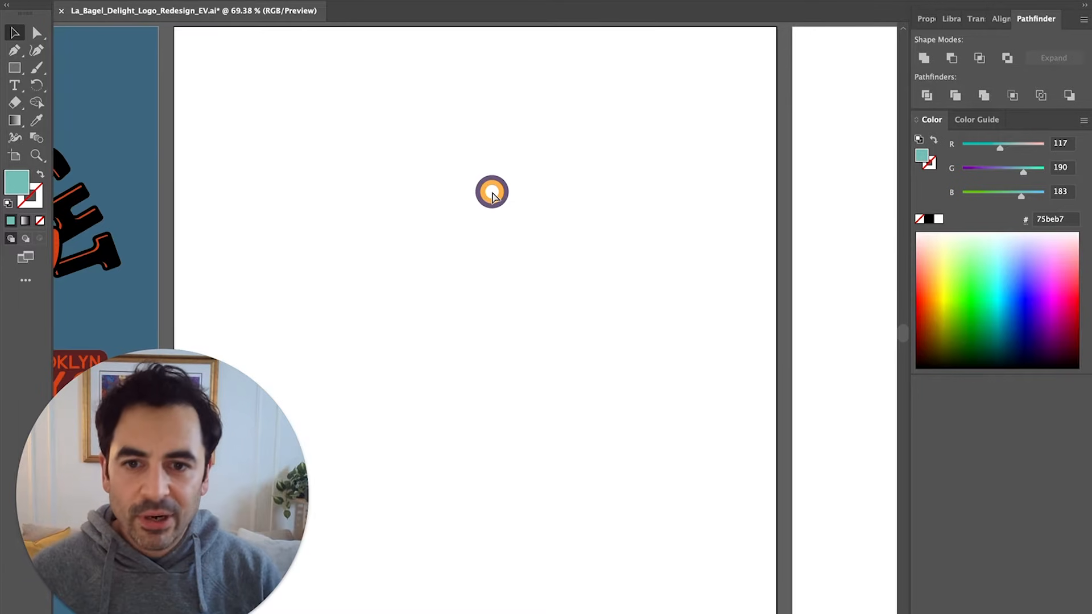
{"action": "key", "text": "ctrl+shift+v"}
{"action": "scroll", "coordinate": [491, 191], "scroll_direction": "down", "scroll_amount": 3}
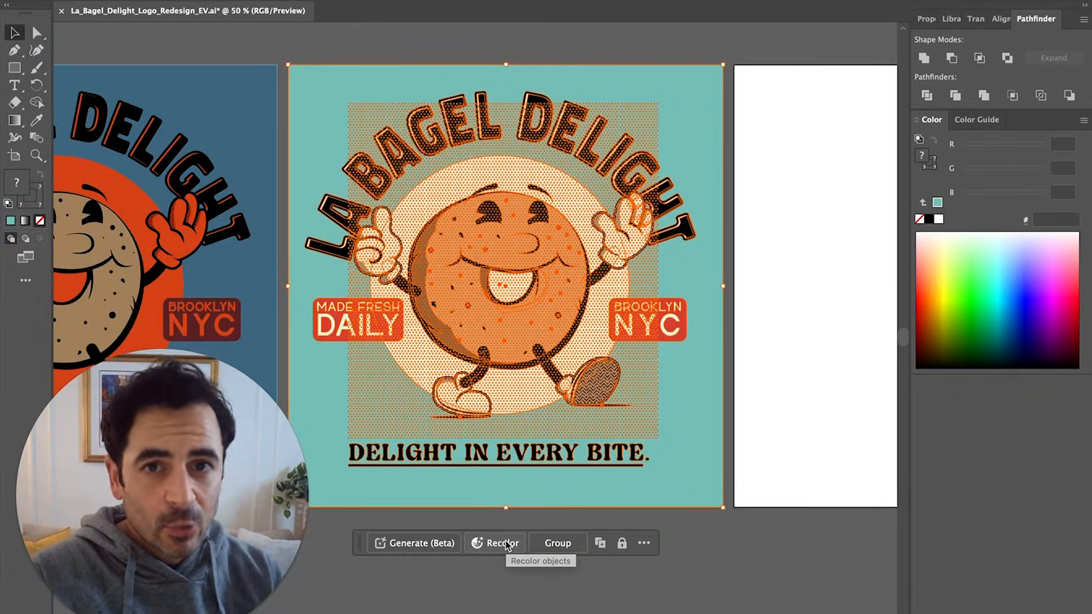
Open Recolor with Advanced Options for the pasted logo
{"action": "left_click", "coordinate": [507, 544]}
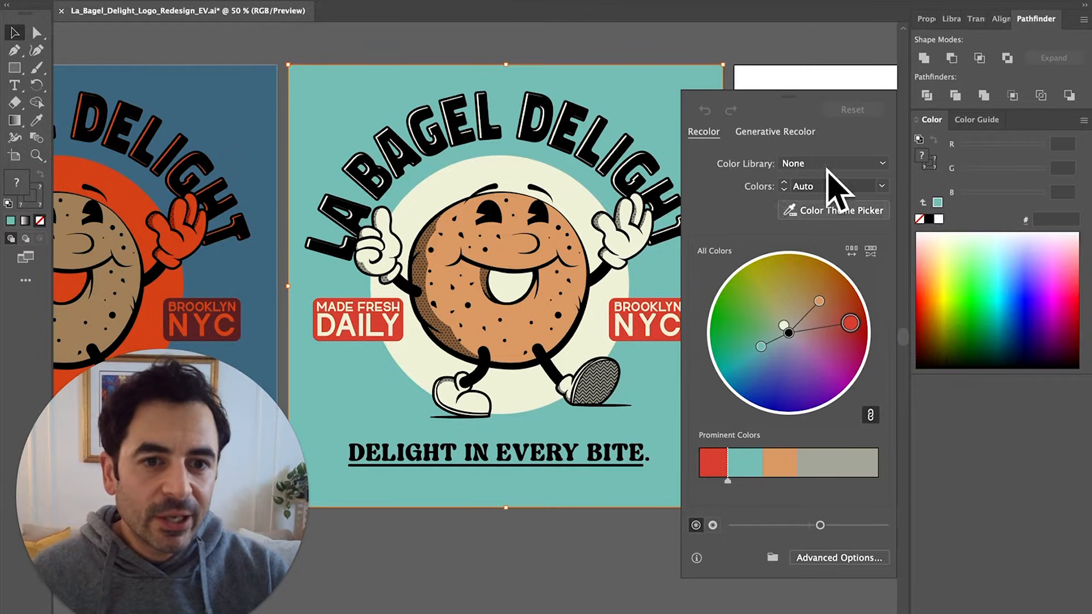
{"action": "left_click", "coordinate": [844, 562]}
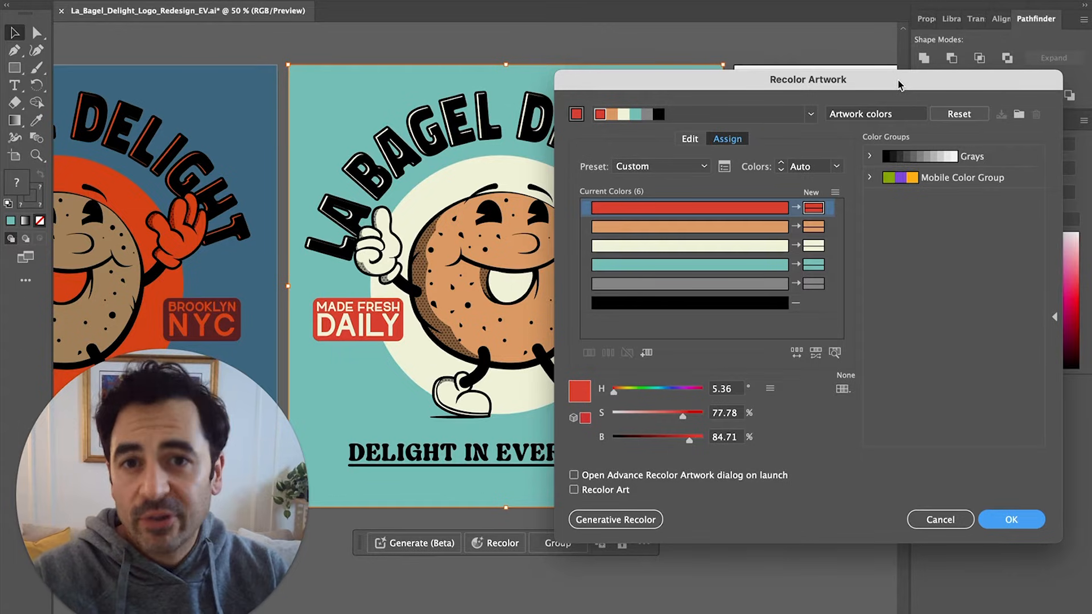
{"action": "left_click_drag", "start_coordinate": [899, 84], "coordinate": [1001, 77]}
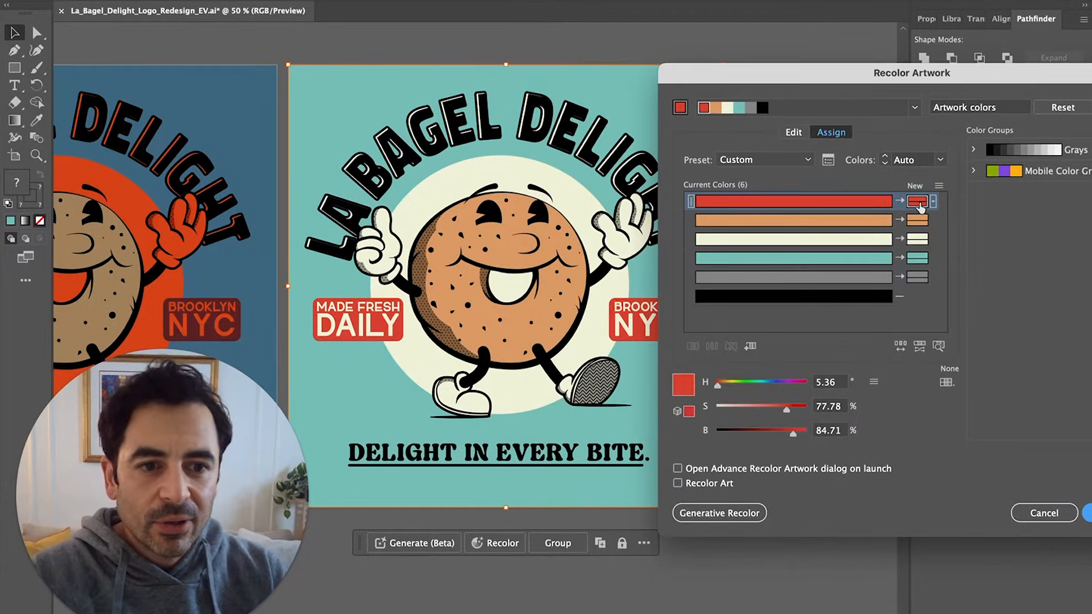
Replace the red row's new colour with a dark purple in the Color Picker
{"action": "double_click", "coordinate": [917, 202]}
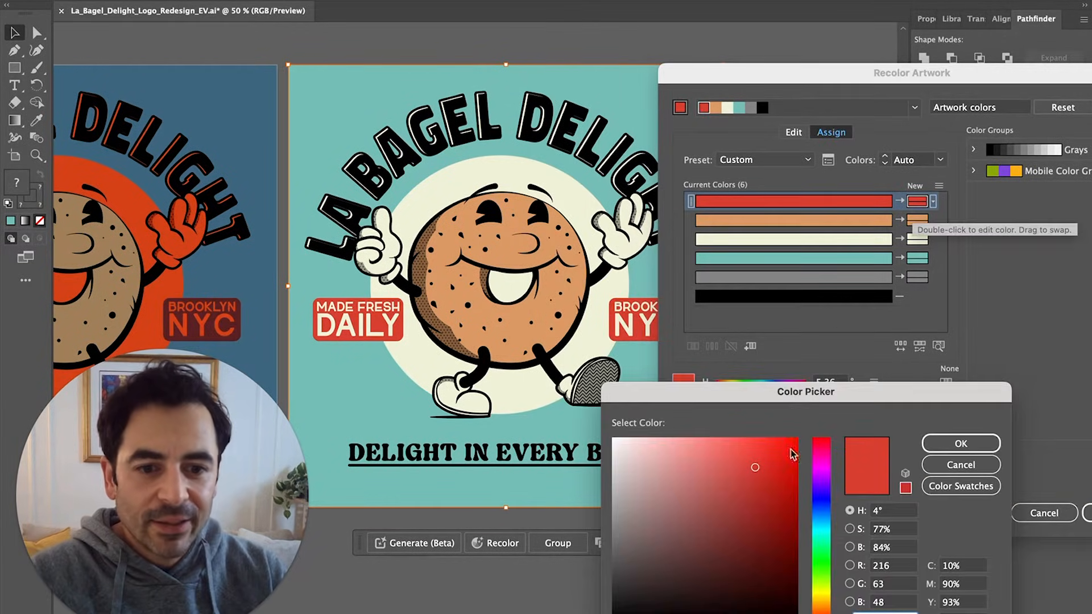
{"action": "left_click", "coordinate": [820, 500]}
{"action": "left_click_drag", "start_coordinate": [816, 483], "coordinate": [816, 475]}
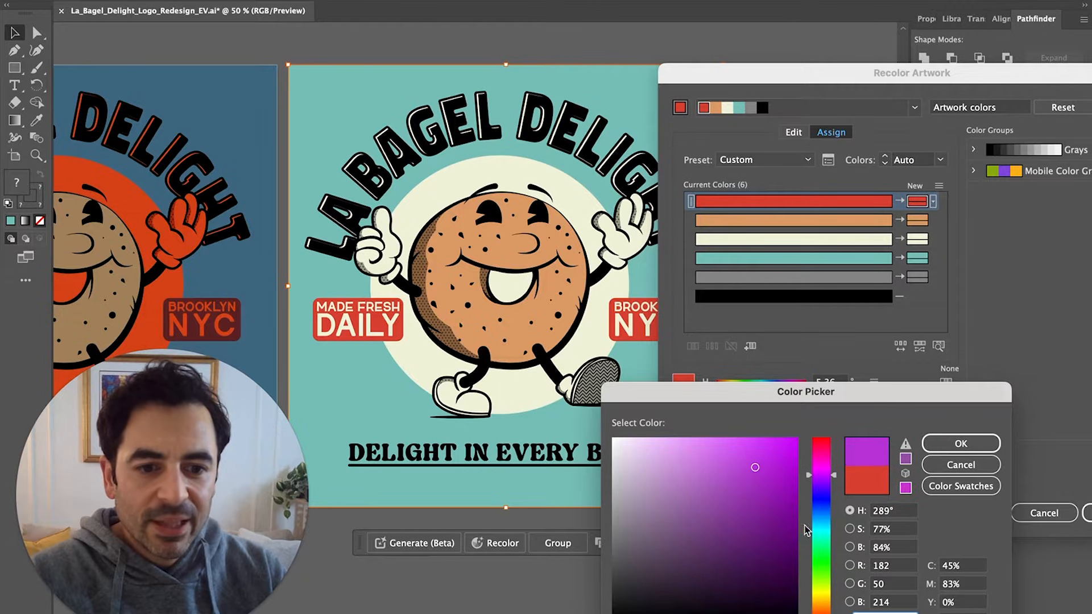
{"action": "left_click", "coordinate": [764, 553]}
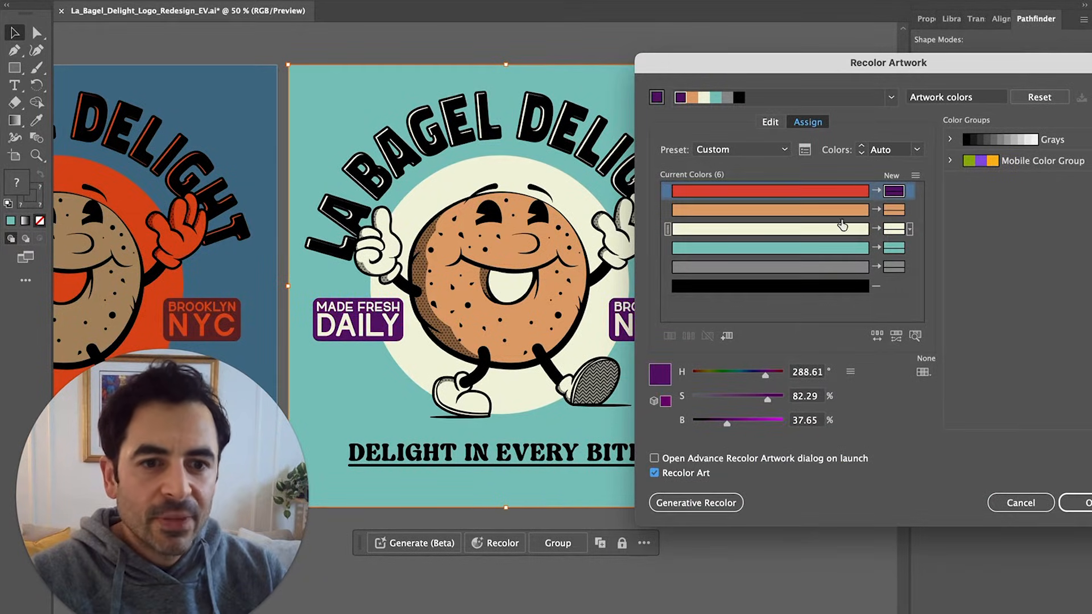
{"action": "left_click", "coordinate": [811, 214]}
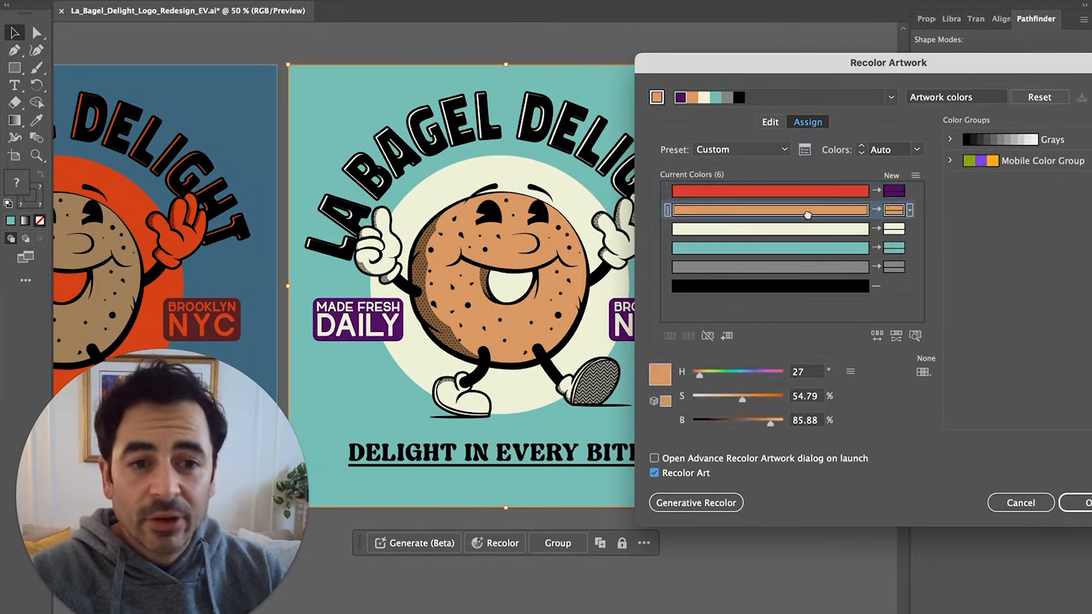
Use Find Colors to highlight where red, orange, cream and teal appear in the logo
{"action": "left_click", "coordinate": [915, 336]}
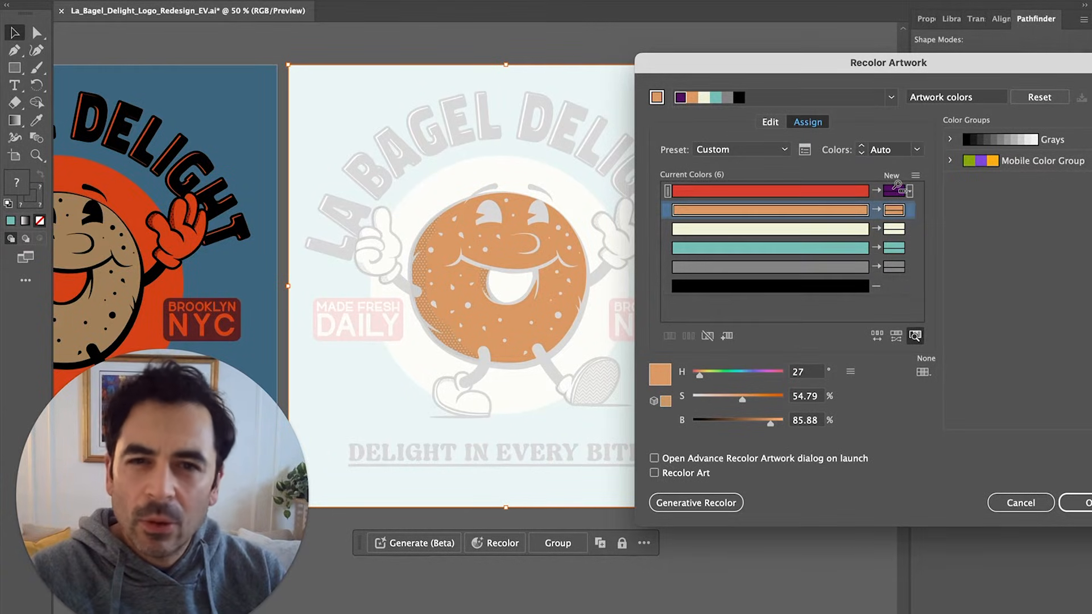
{"action": "left_click", "coordinate": [820, 189]}
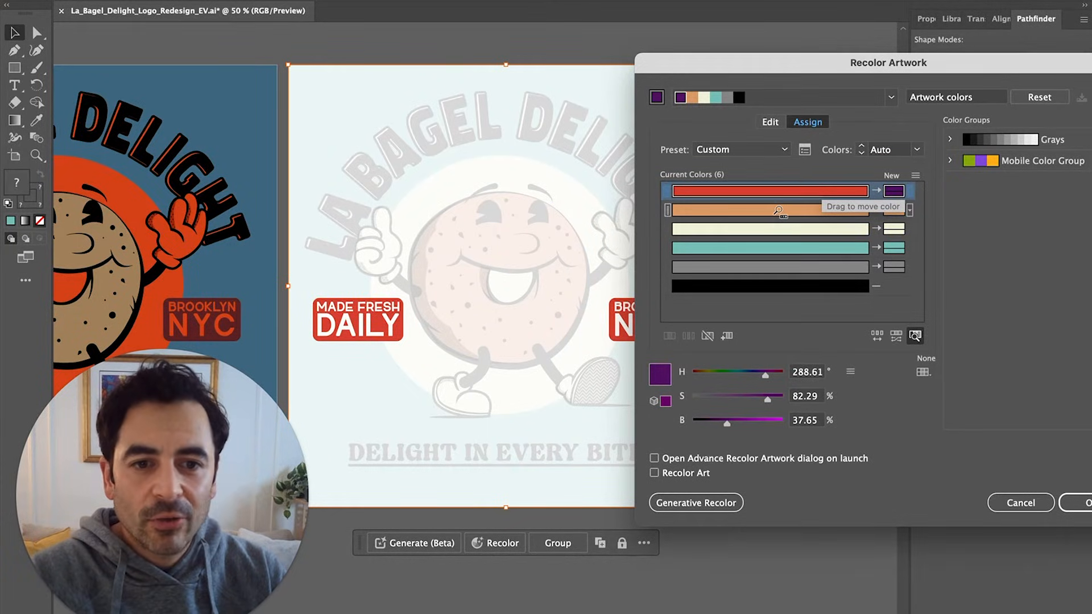
{"action": "left_click", "coordinate": [779, 207]}
{"action": "left_click", "coordinate": [770, 227]}
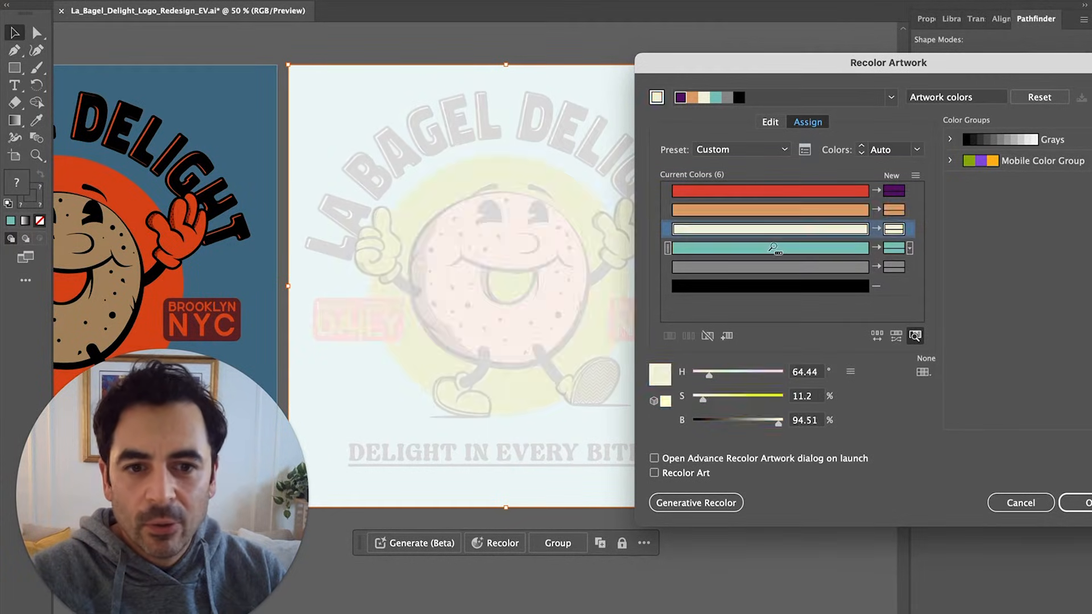
{"action": "left_click", "coordinate": [773, 246]}
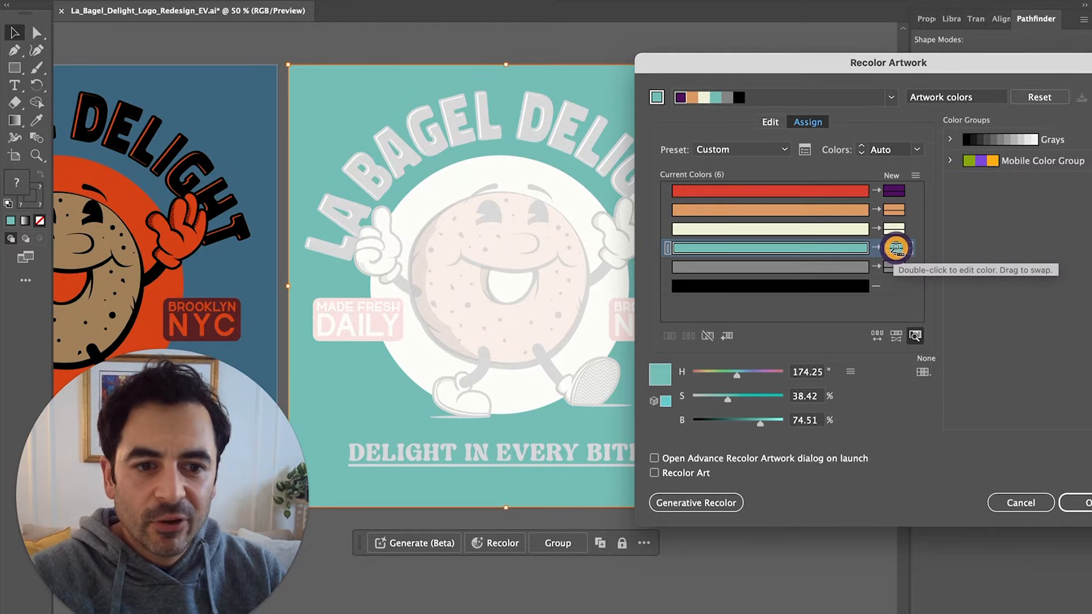
{"action": "left_click", "coordinate": [914, 336]}
Desaturate the teal background's replacement to gray
{"action": "double_click", "coordinate": [896, 249]}
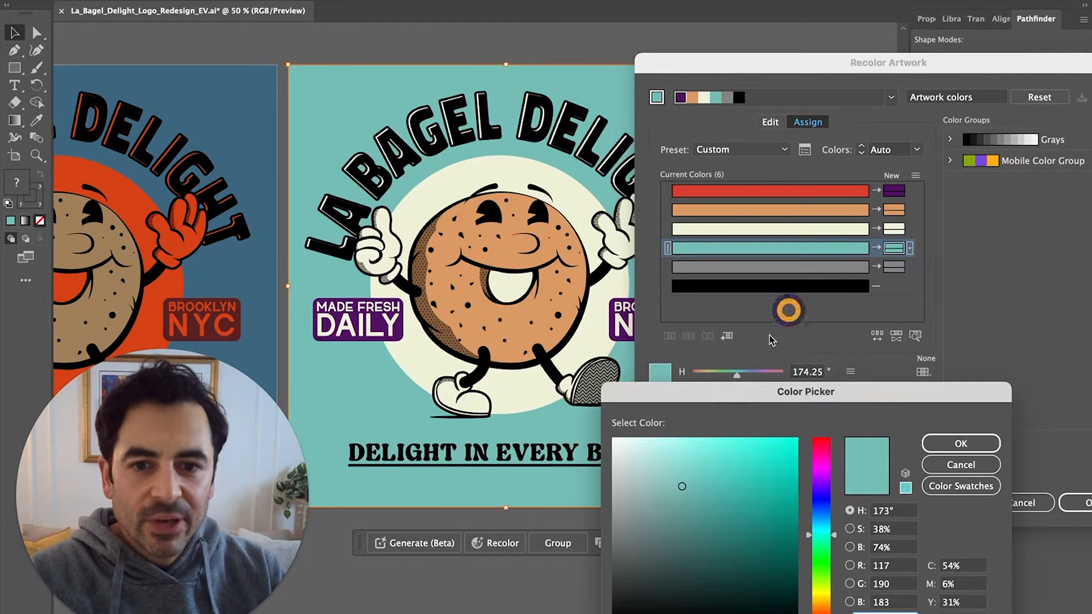
{"action": "left_click_drag", "start_coordinate": [682, 486], "coordinate": [592, 485]}
{"action": "left_click", "coordinate": [948, 449]}
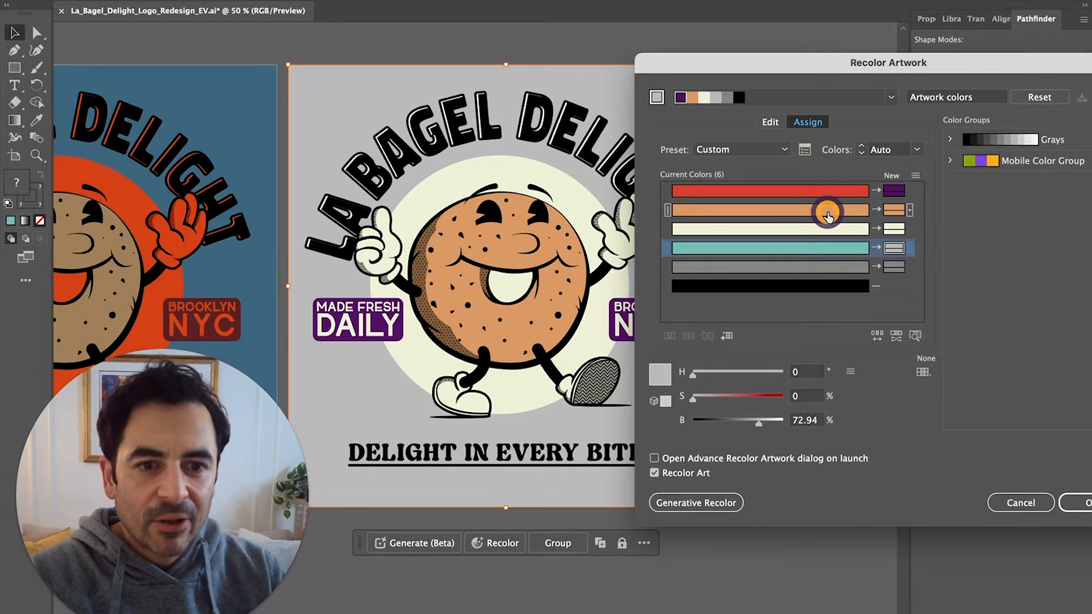
Change the orange bagel's replacement colour to vivid magenta
{"action": "left_click", "coordinate": [890, 208]}
{"action": "double_click", "coordinate": [891, 210]}
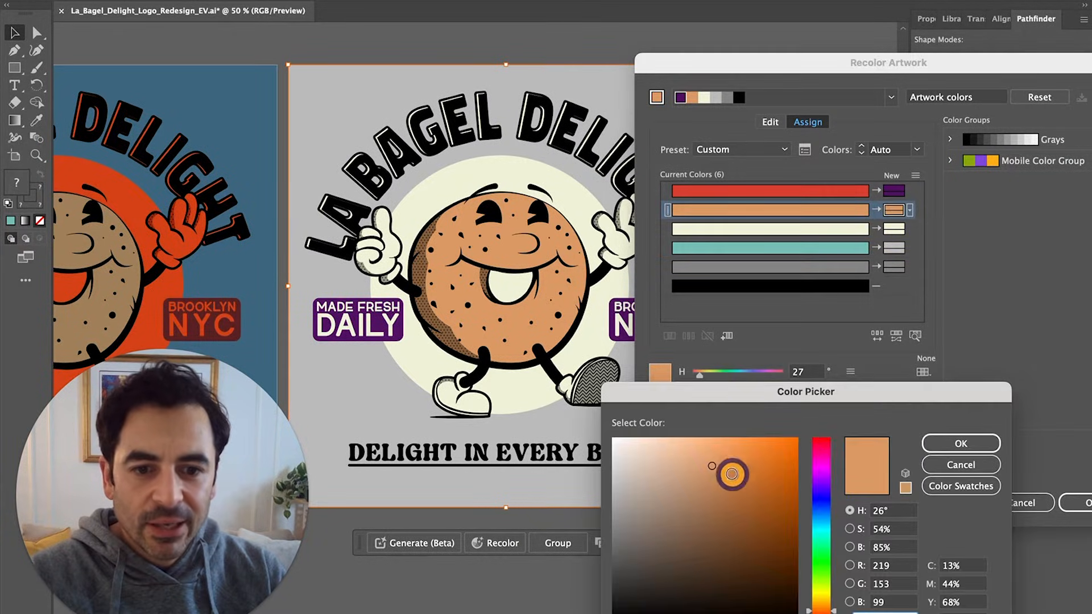
{"action": "left_click_drag", "start_coordinate": [728, 470], "coordinate": [770, 432]}
{"action": "left_click", "coordinate": [821, 460]}
{"action": "left_click", "coordinate": [948, 449]}
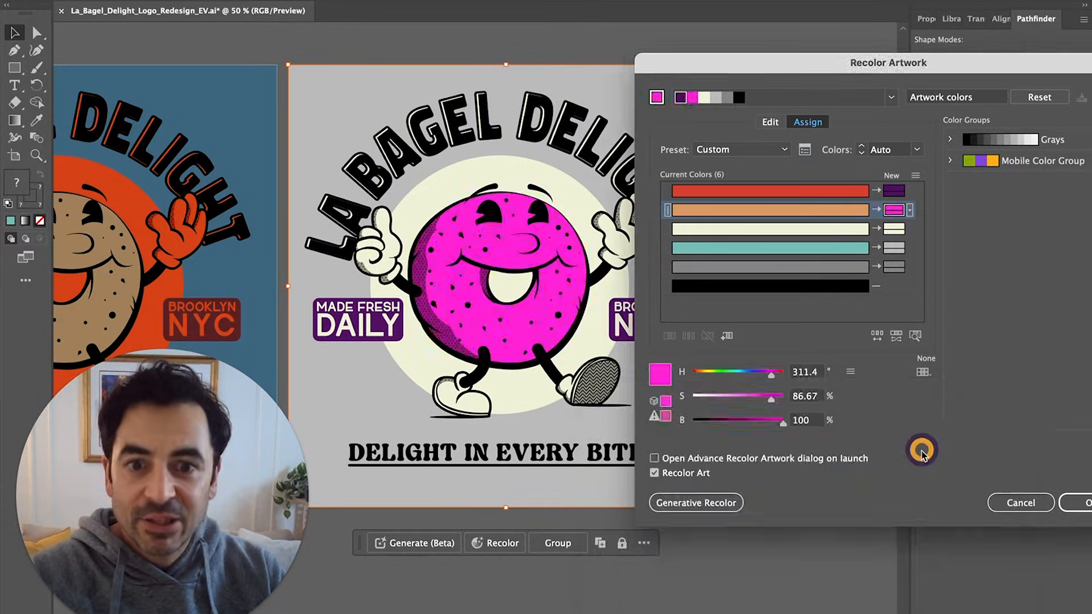
Randomize colour order and saturation/brightness, settling on bright yellow for the cream
{"action": "left_click", "coordinate": [878, 337]}
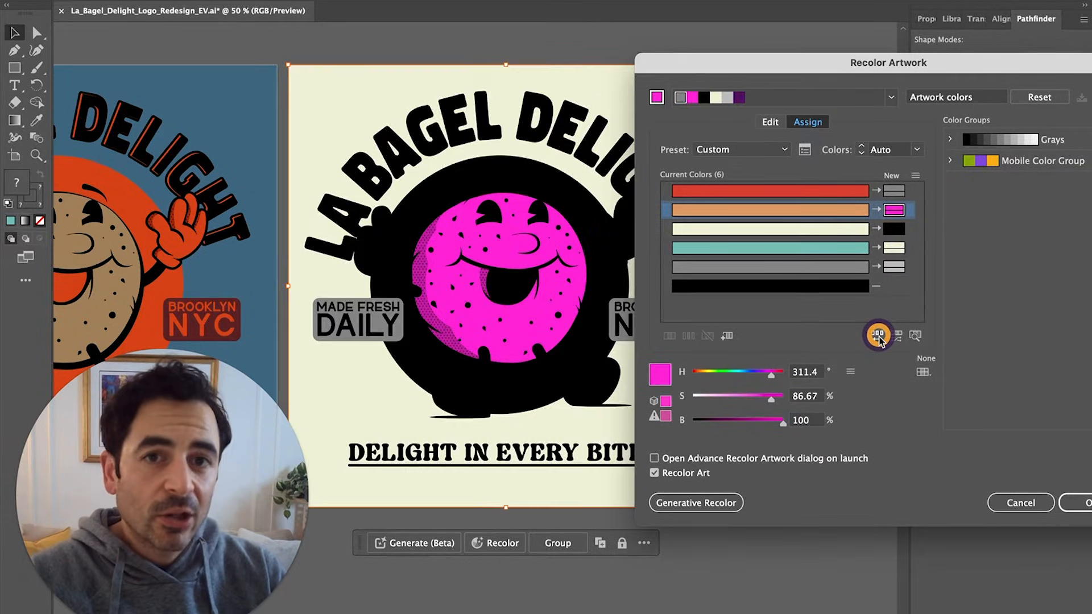
{"action": "left_click", "coordinate": [878, 337]}
{"action": "left_click", "coordinate": [879, 337]}
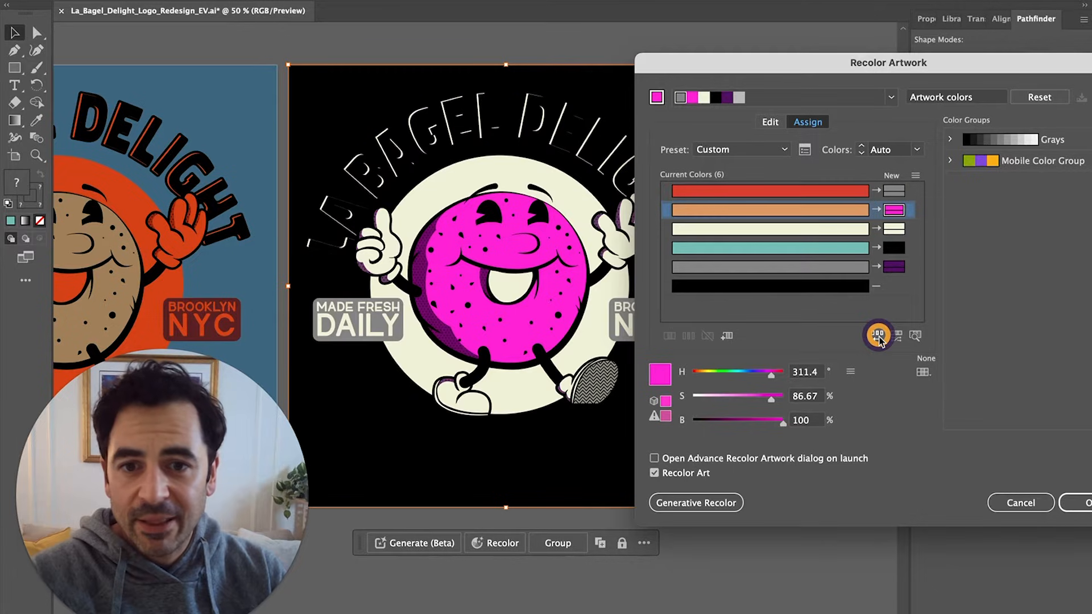
{"action": "left_click", "coordinate": [897, 337]}
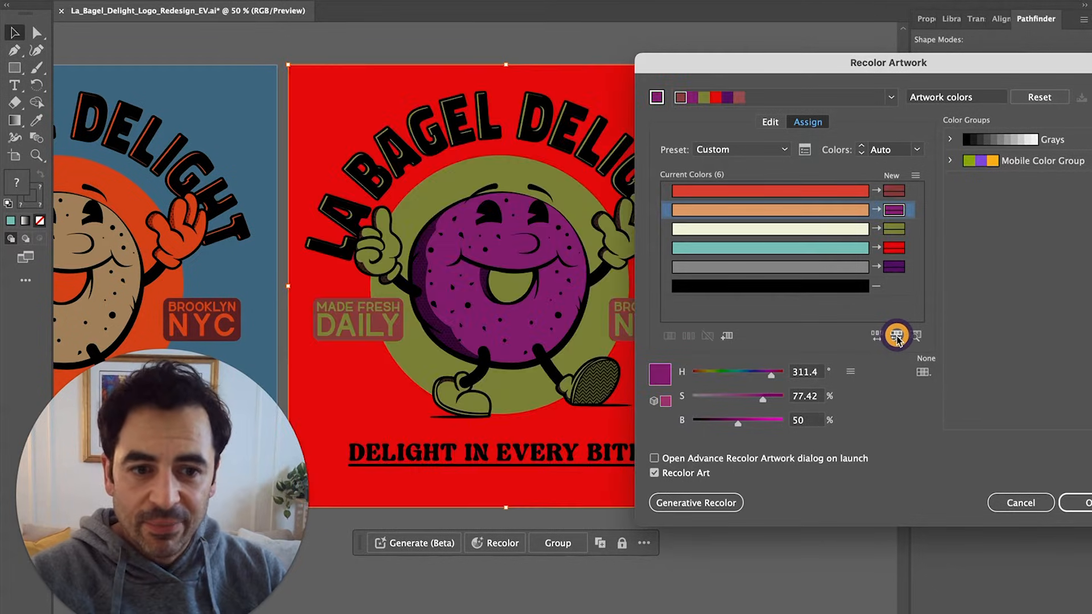
{"action": "left_click", "coordinate": [896, 336]}
{"action": "left_click", "coordinate": [897, 337]}
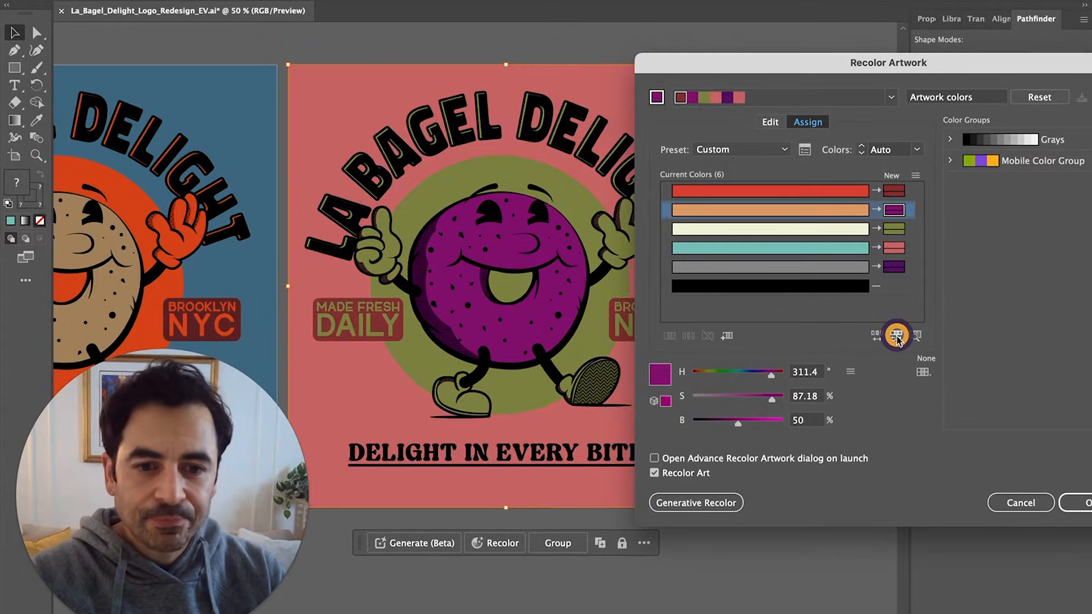
{"action": "left_click", "coordinate": [896, 337]}
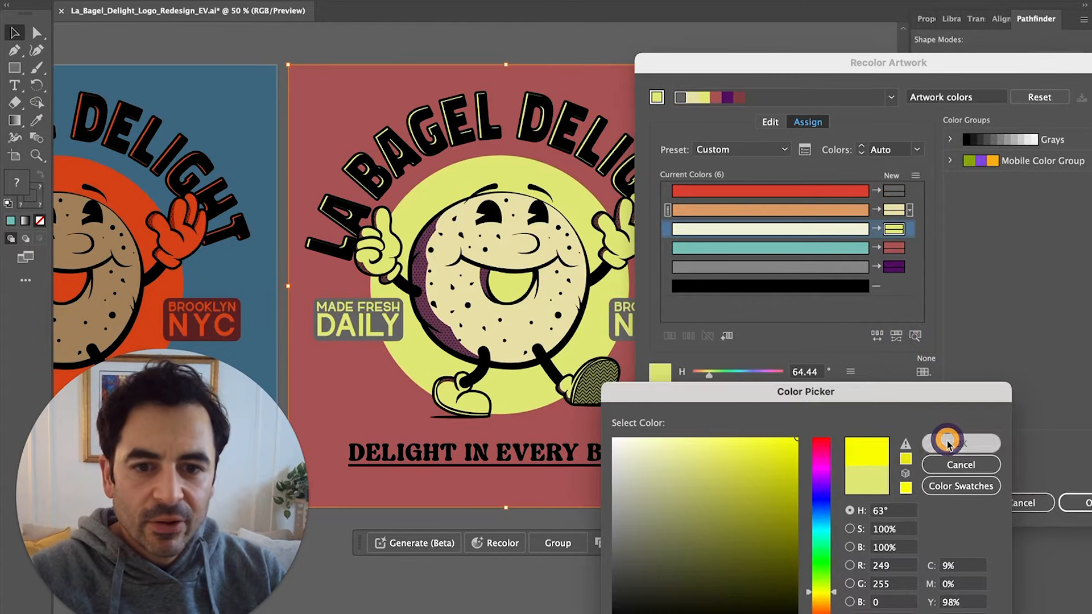
{"action": "left_click", "coordinate": [949, 442]}
Set the teal's replacement to dark purple for the background
{"action": "double_click", "coordinate": [893, 248]}
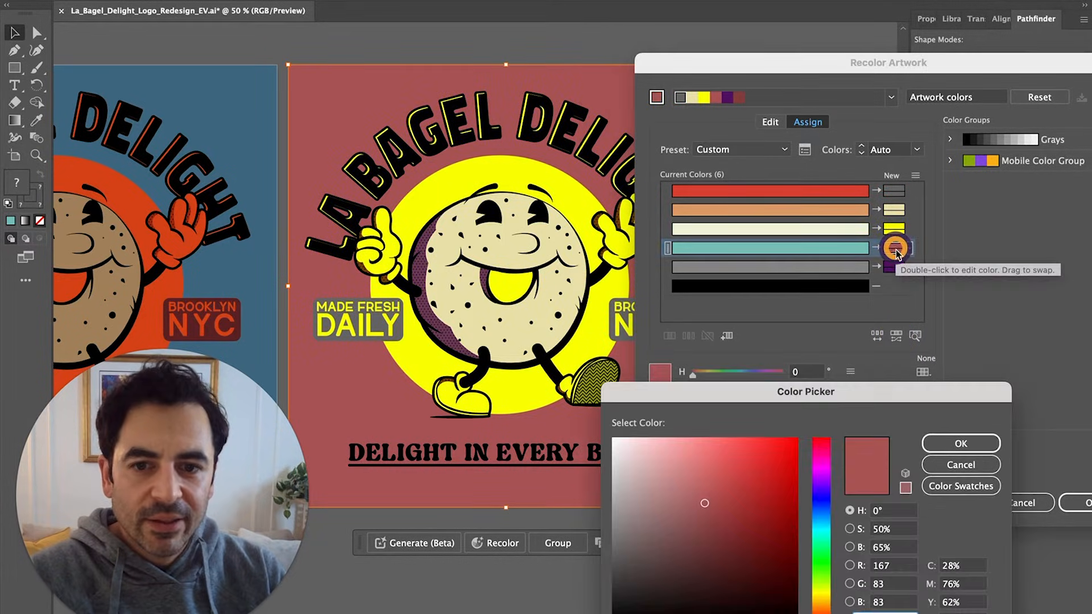
{"action": "left_click_drag", "start_coordinate": [827, 550], "coordinate": [825, 483]}
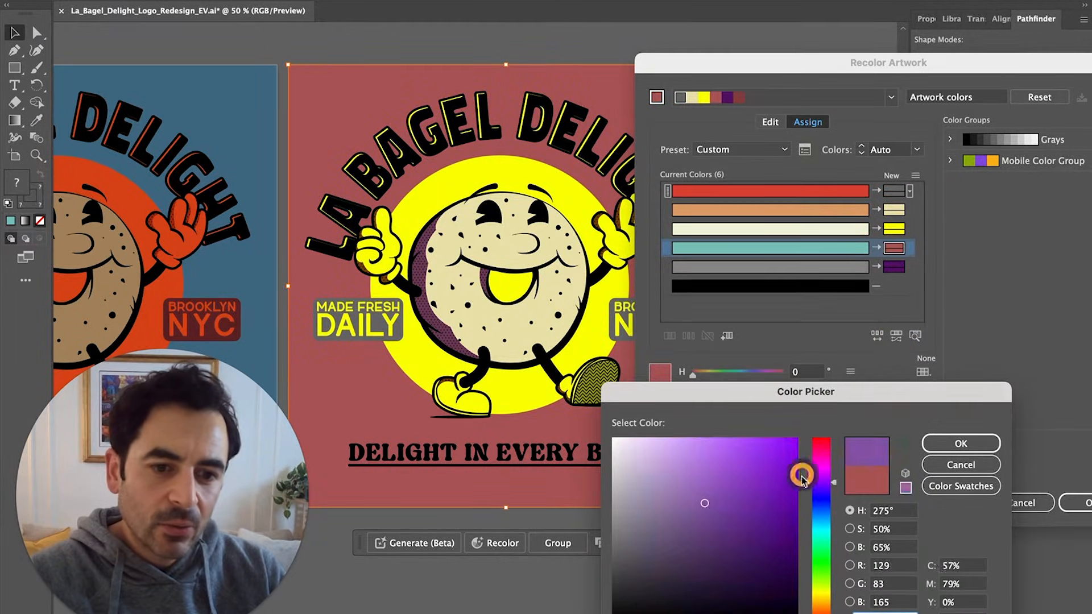
{"action": "left_click", "coordinate": [774, 568]}
{"action": "left_click", "coordinate": [943, 442]}
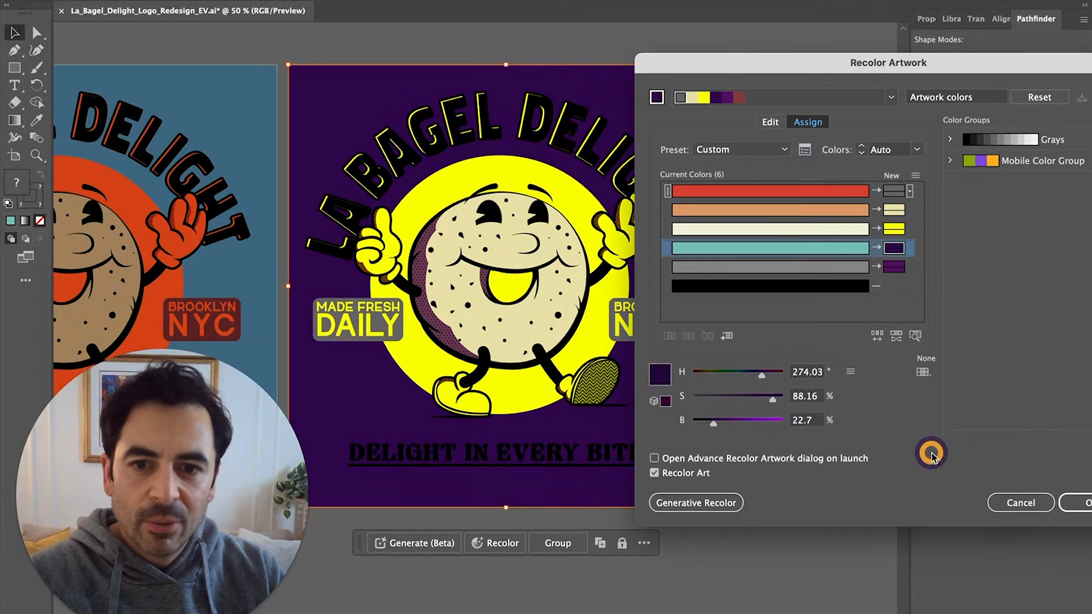
{"action": "left_click_drag", "start_coordinate": [892, 270], "coordinate": [891, 268]}
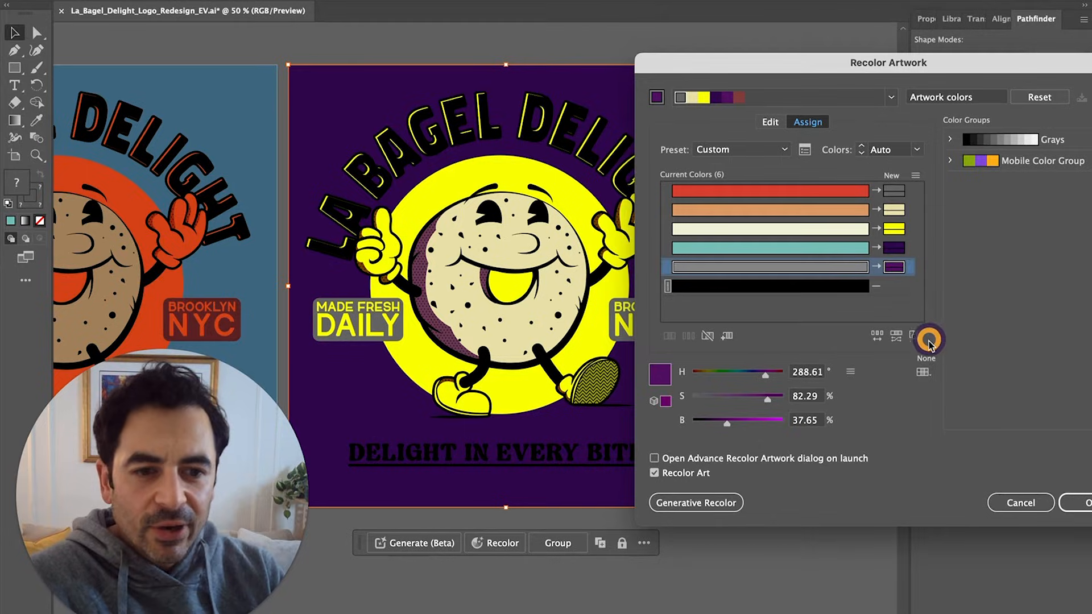
Replace the grey colour with fully saturated, bright cyan
{"action": "left_click", "coordinate": [914, 337]}
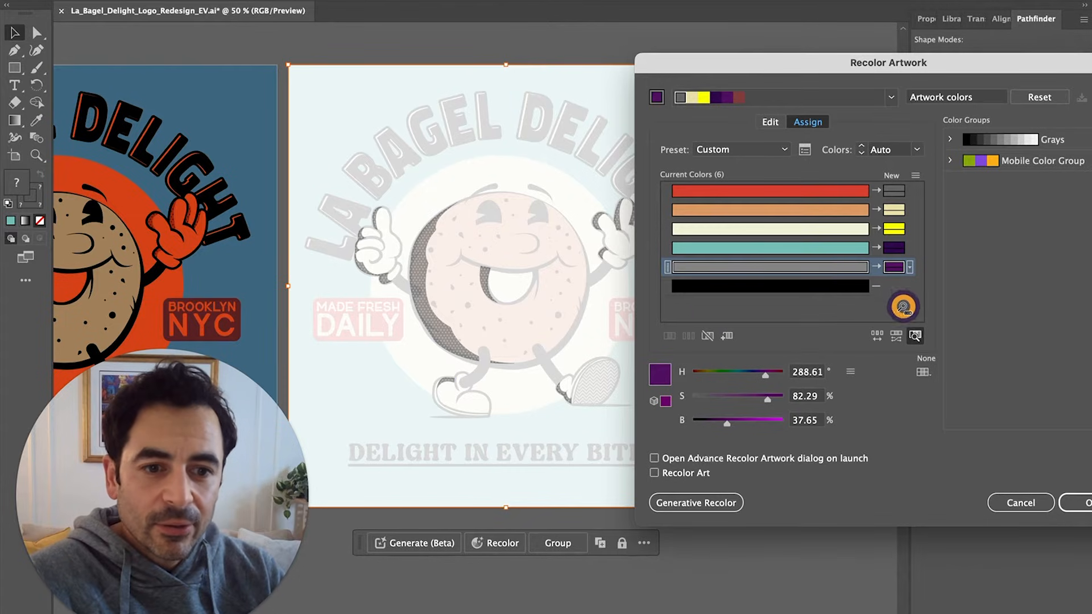
{"action": "left_click", "coordinate": [914, 338]}
{"action": "double_click", "coordinate": [894, 266]}
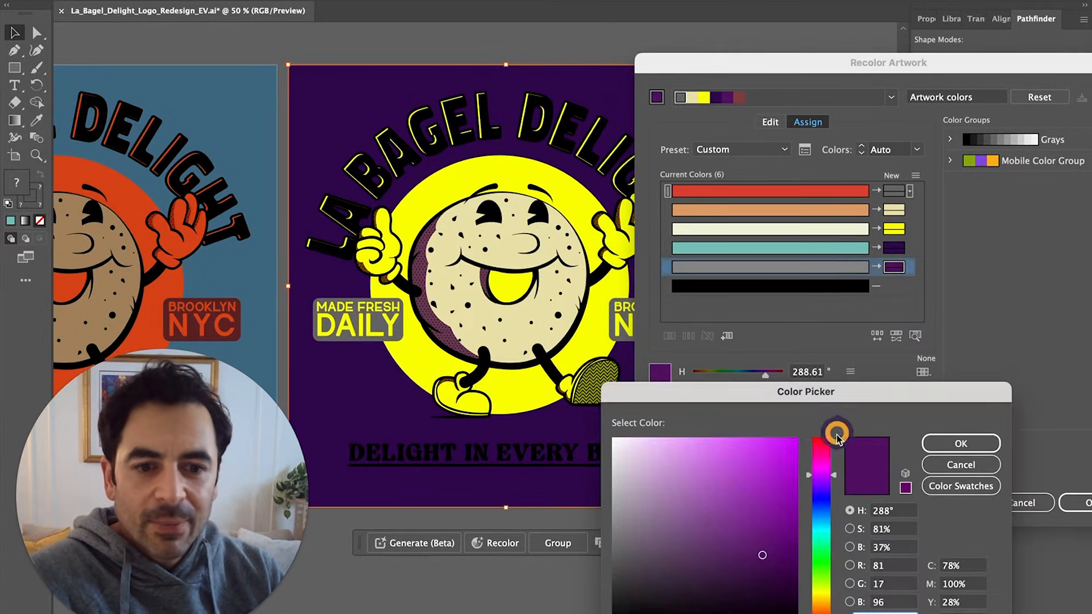
{"action": "left_click", "coordinate": [824, 531]}
{"action": "left_click_drag", "start_coordinate": [785, 475], "coordinate": [822, 433]}
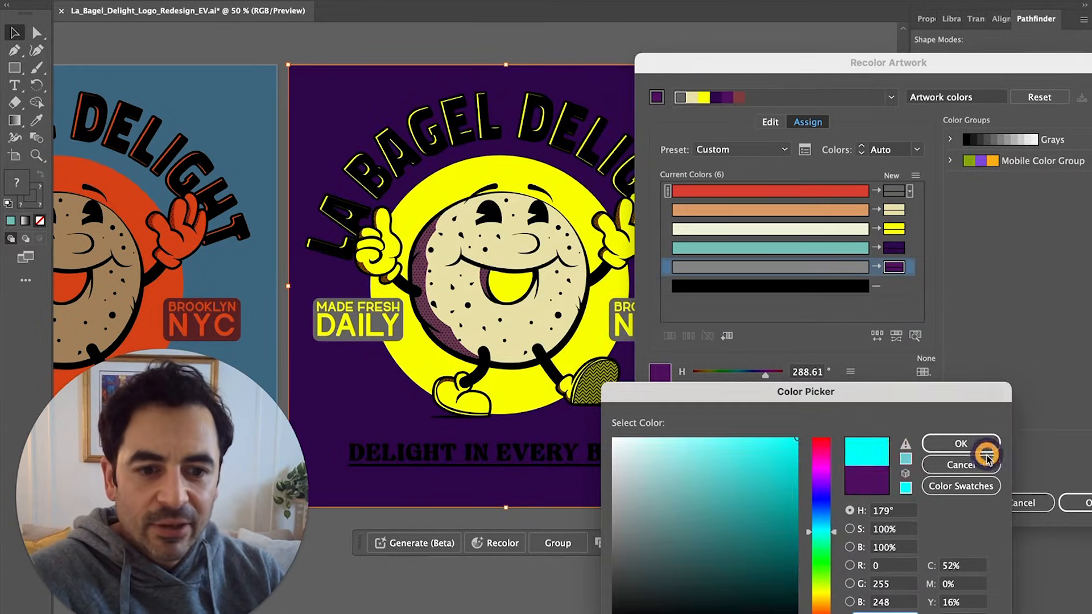
{"action": "left_click", "coordinate": [980, 447]}
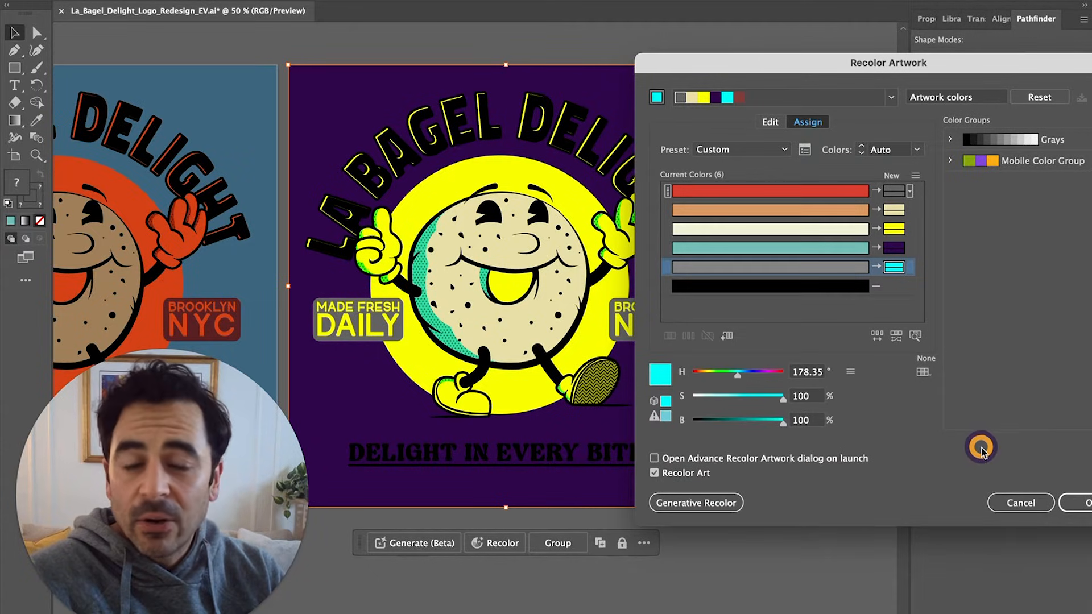
Select the cream row and highlight where cream appears in the artwork
{"action": "left_click", "coordinate": [818, 230]}
{"action": "left_click", "coordinate": [817, 231]}
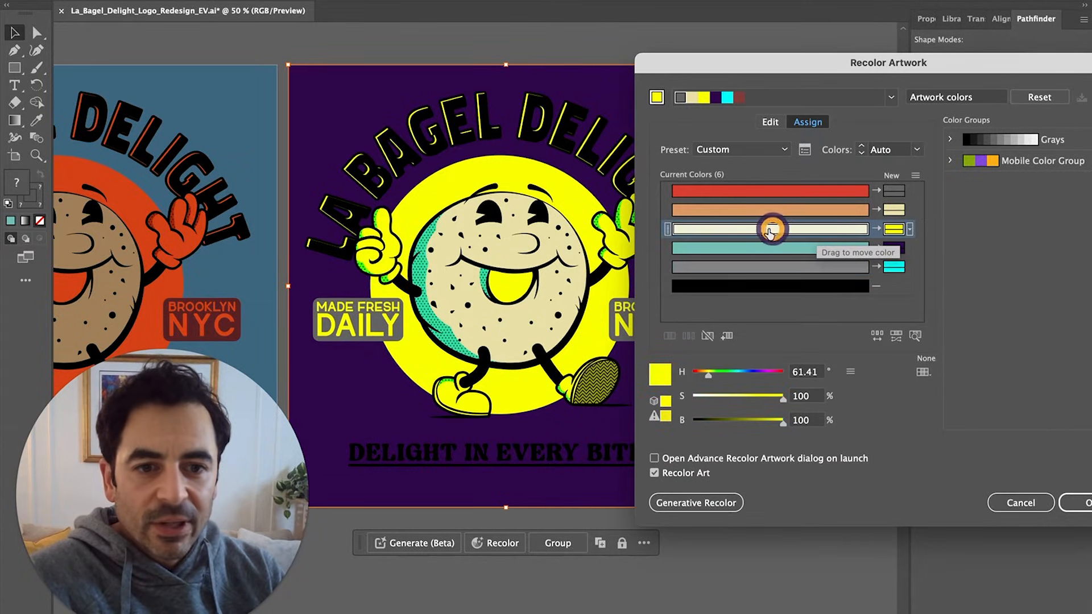
{"action": "left_click", "coordinate": [914, 336]}
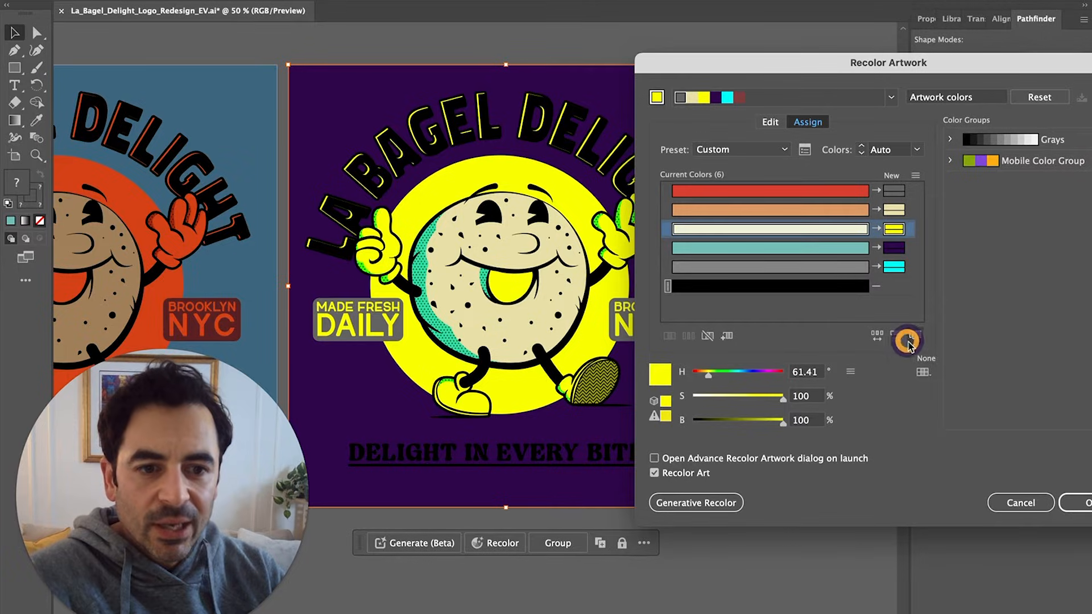
{"action": "left_click_drag", "start_coordinate": [713, 64], "coordinate": [631, 50]}
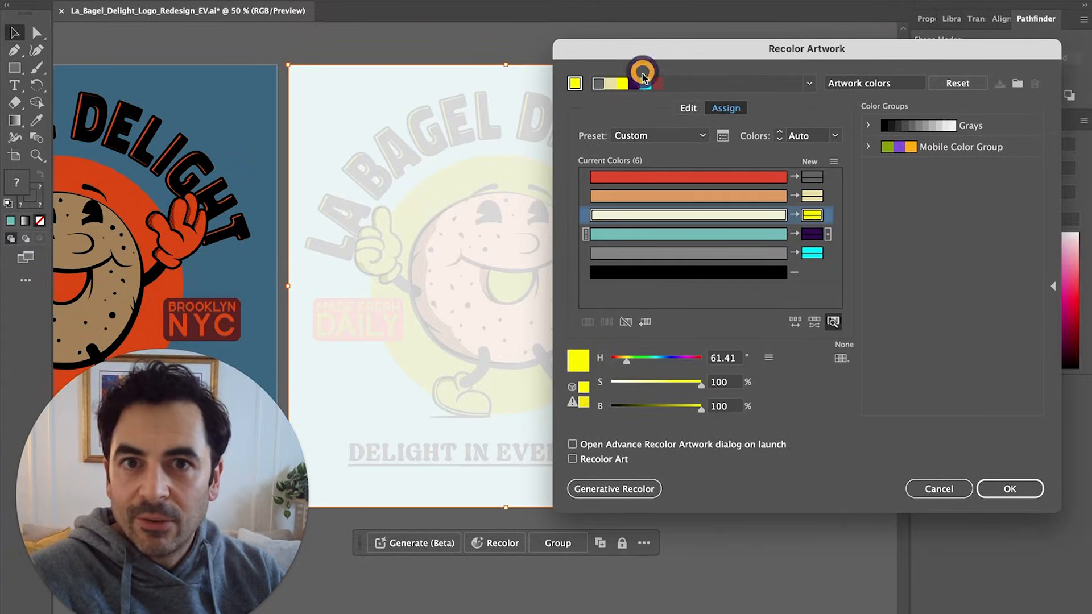
Replace the cream colour with a vivid yellow in the Color Picker
{"action": "left_click", "coordinate": [833, 322]}
{"action": "double_click", "coordinate": [811, 217]}
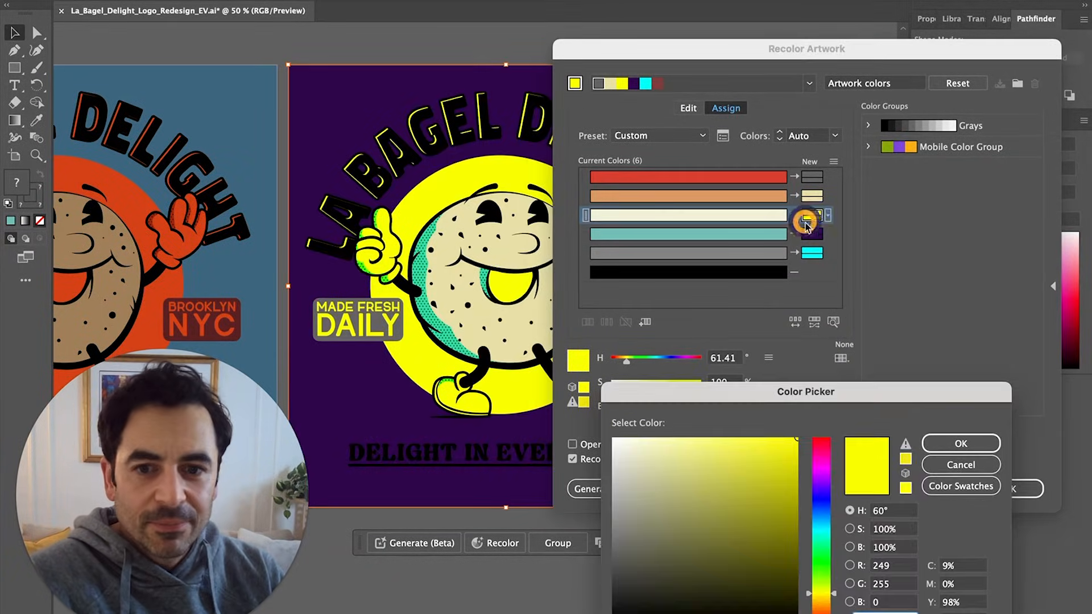
{"action": "left_click", "coordinate": [697, 449]}
{"action": "left_click", "coordinate": [943, 444]}
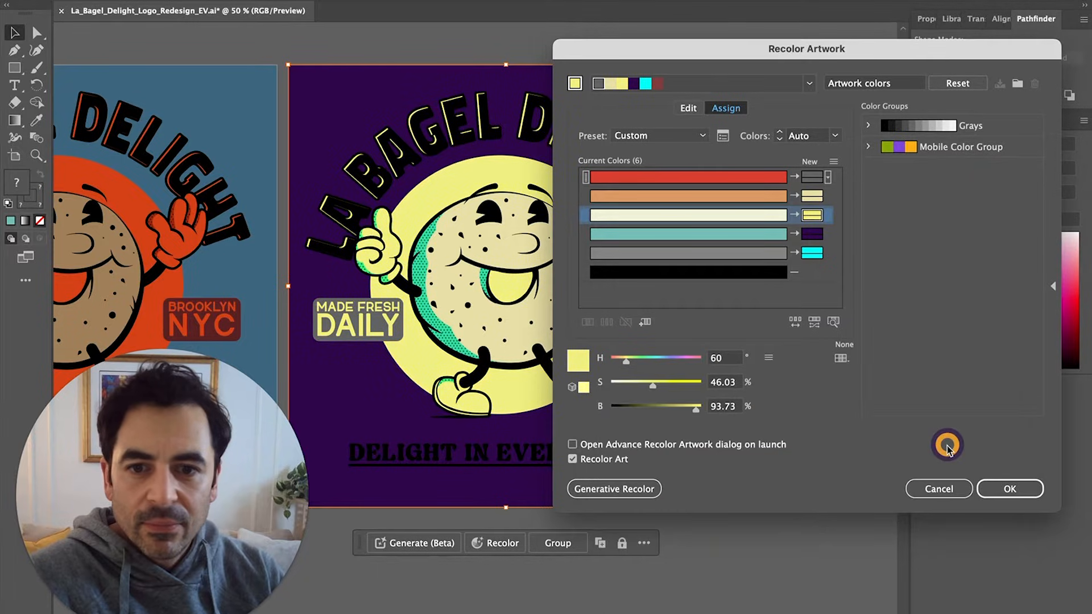
{"action": "left_click", "coordinate": [812, 217]}
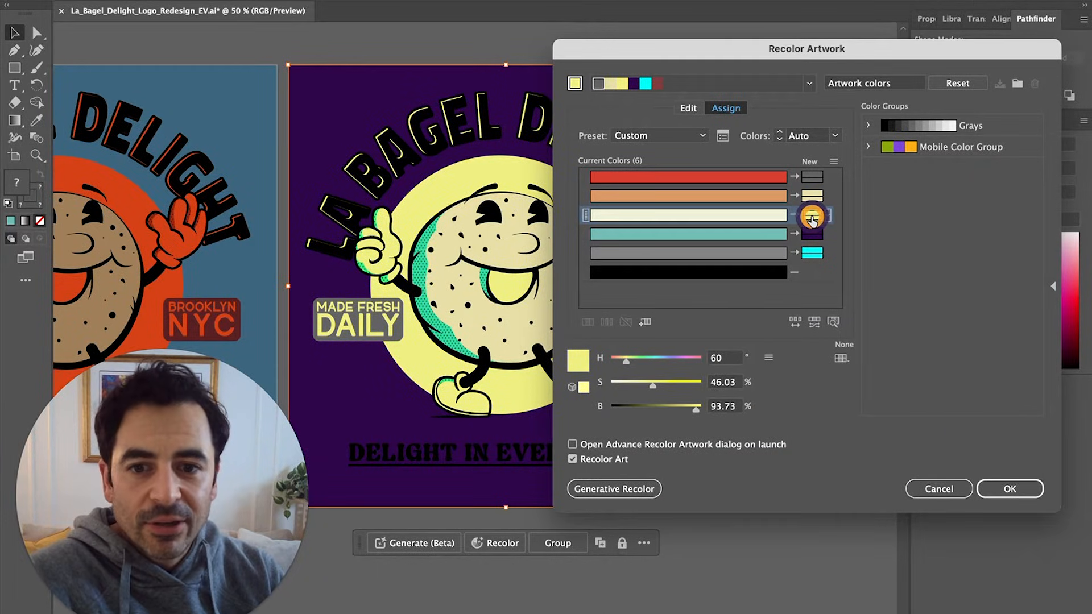
{"action": "double_click", "coordinate": [812, 219]}
{"action": "left_click_drag", "start_coordinate": [779, 458], "coordinate": [796, 441]}
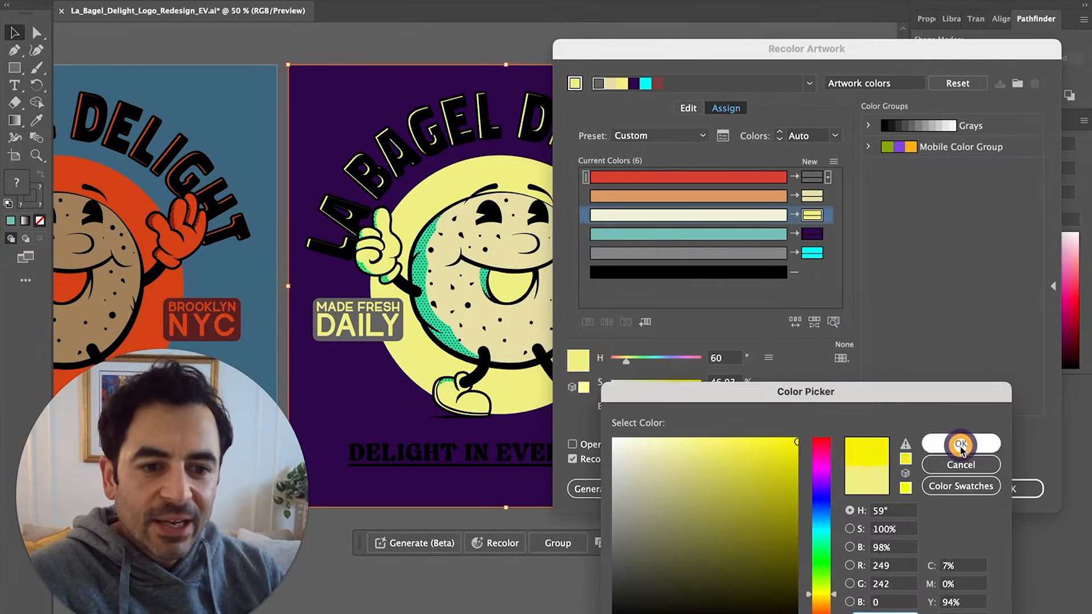
{"action": "left_click", "coordinate": [961, 446]}
Lower the yellow's saturation slightly and brighten the purple background to B 40%
{"action": "left_click_drag", "start_coordinate": [692, 49], "coordinate": [790, 56]}
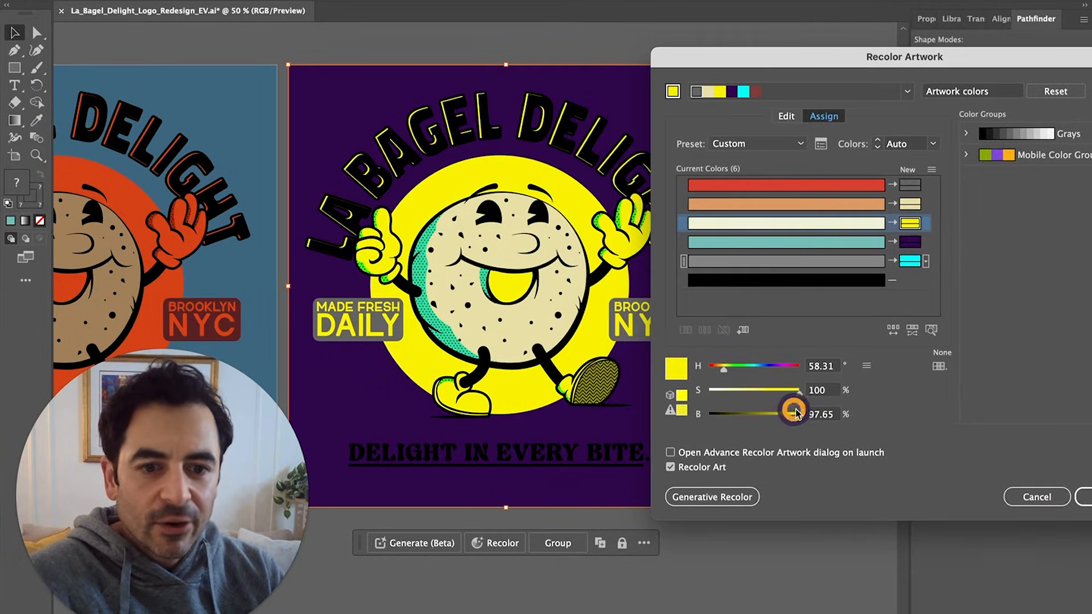
{"action": "mouse_move", "coordinate": [798, 390]}
{"action": "left_mouse_down"}
{"action": "mouse_move", "coordinate": [764, 393]}
{"action": "mouse_move", "coordinate": [797, 390]}
{"action": "left_mouse_up"}
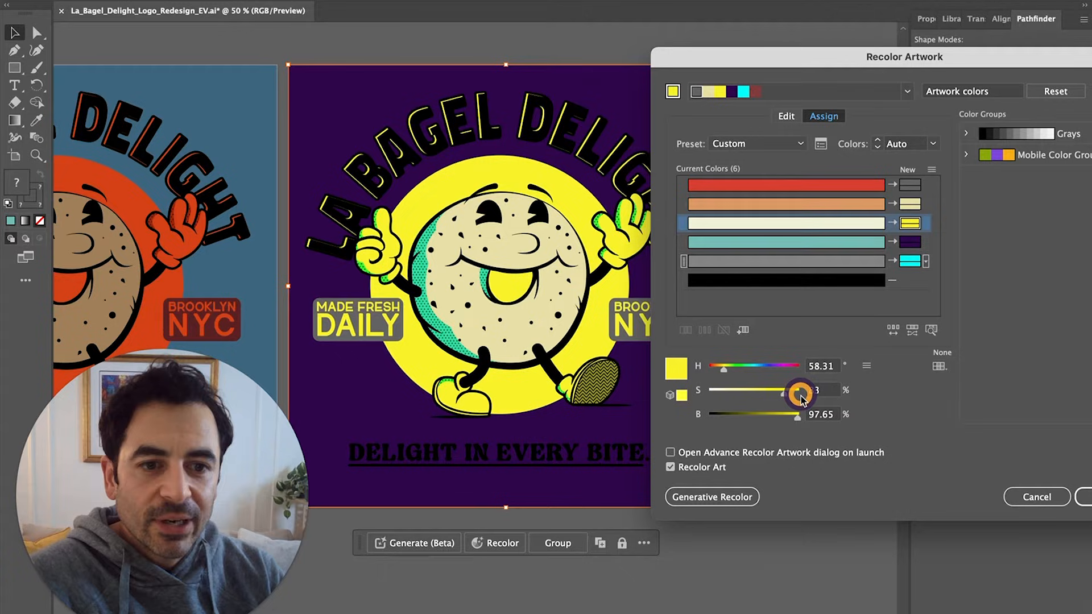
{"action": "left_click", "coordinate": [907, 244]}
{"action": "mouse_move", "coordinate": [729, 418]}
{"action": "left_mouse_down"}
{"action": "mouse_move", "coordinate": [777, 420]}
{"action": "mouse_move", "coordinate": [791, 408]}
{"action": "mouse_move", "coordinate": [773, 394]}
{"action": "mouse_move", "coordinate": [745, 395]}
{"action": "mouse_move", "coordinate": [797, 418]}
{"action": "mouse_move", "coordinate": [746, 418]}
{"action": "left_mouse_up"}
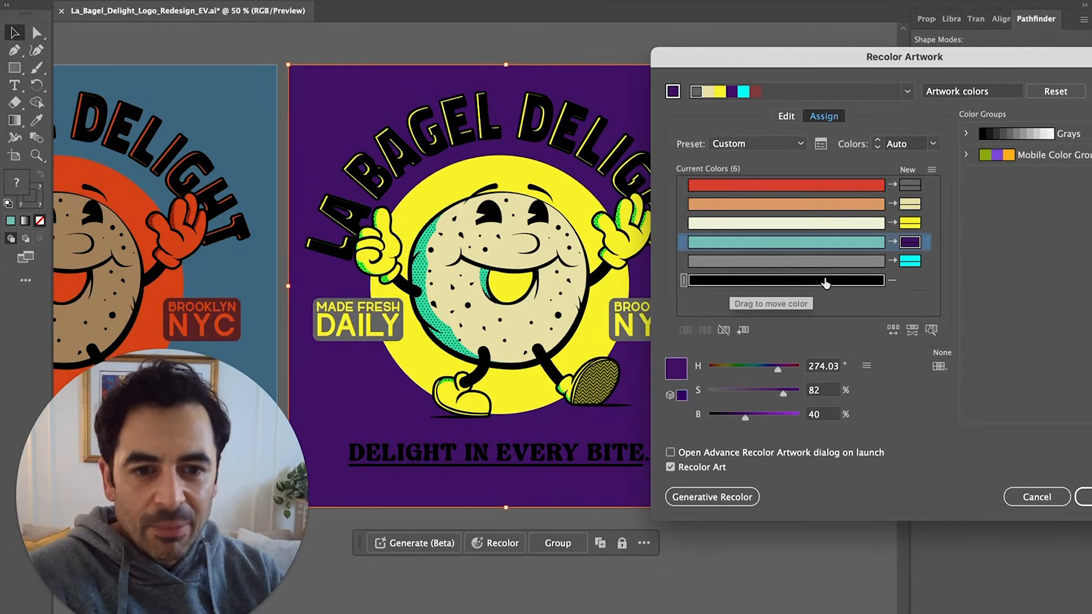
Add a dark red replacement colour for the black outlines and lettering
{"action": "double_click", "coordinate": [907, 283]}
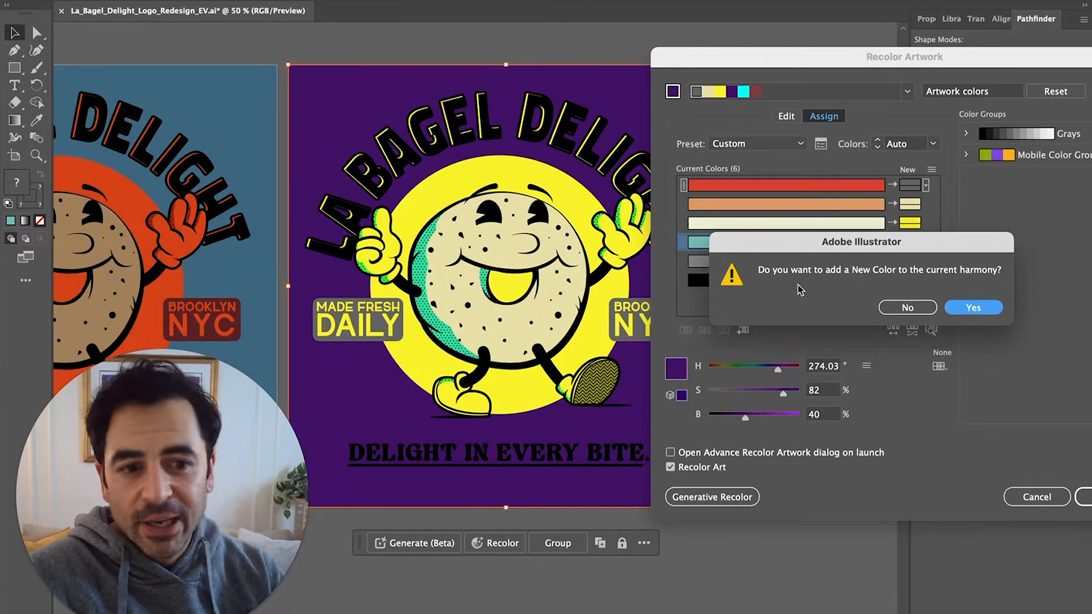
{"action": "left_click", "coordinate": [972, 309]}
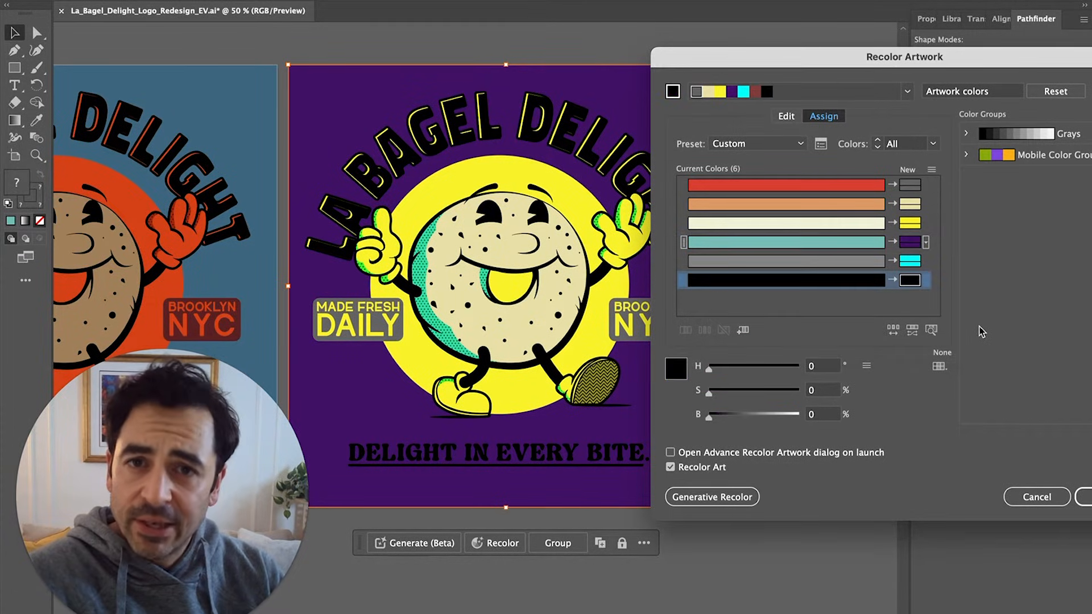
{"action": "double_click", "coordinate": [910, 280]}
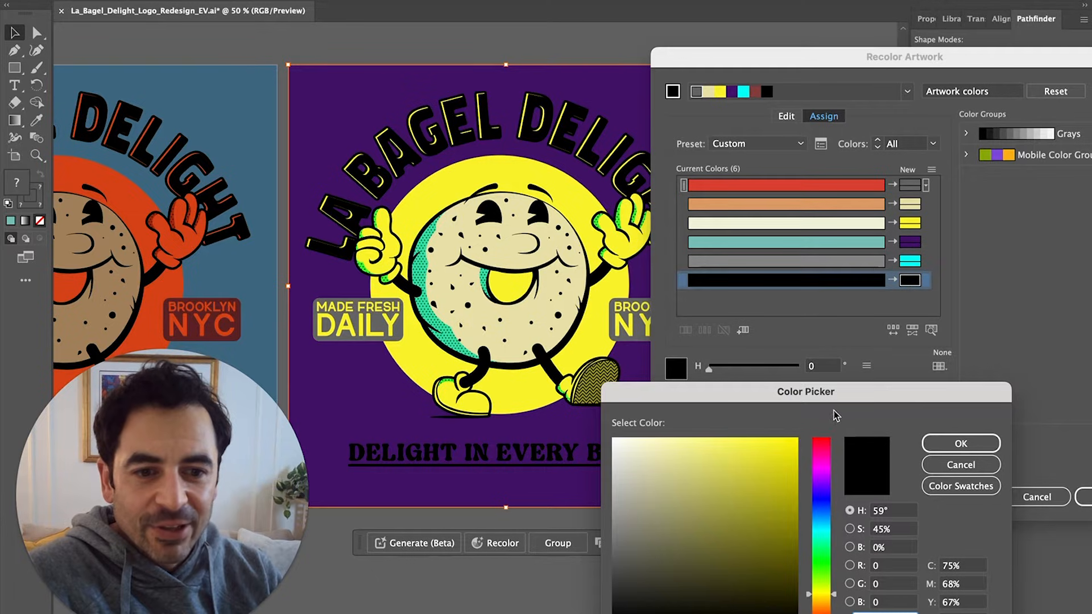
{"action": "left_click_drag", "start_coordinate": [840, 397], "coordinate": [935, 241]}
{"action": "left_click_drag", "start_coordinate": [916, 370], "coordinate": [917, 323]}
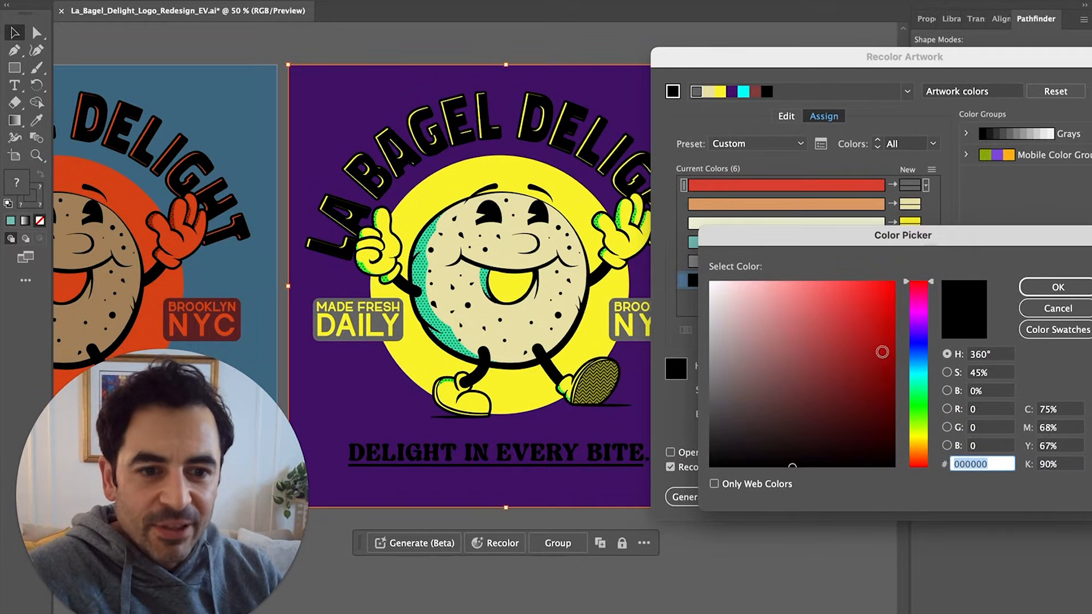
{"action": "left_click", "coordinate": [870, 386]}
{"action": "left_click_drag", "start_coordinate": [869, 386], "coordinate": [859, 402]}
{"action": "left_click", "coordinate": [1056, 288]}
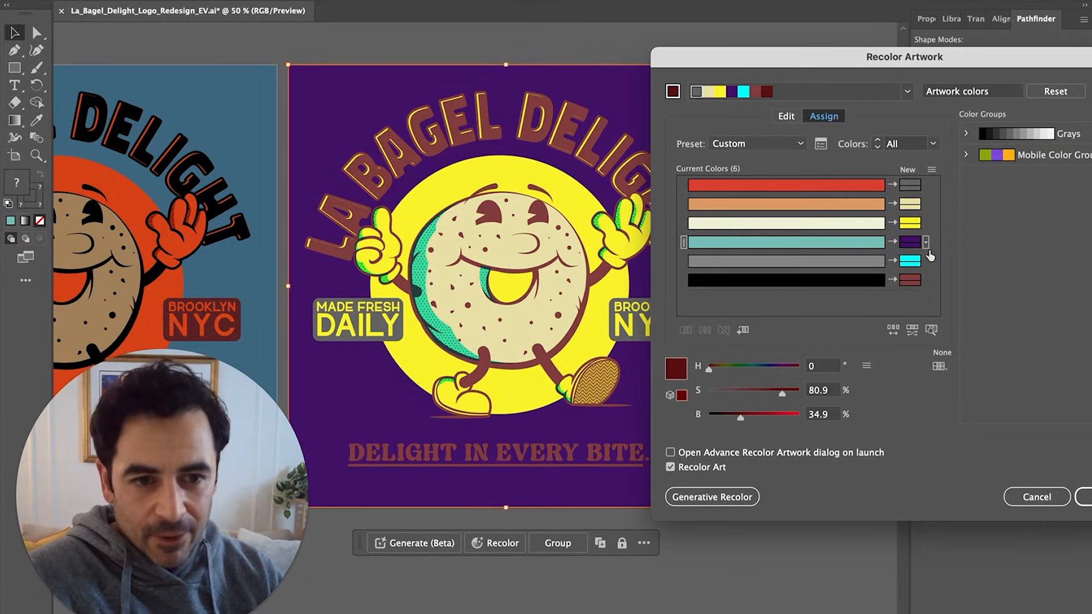
Set the background's new colour to mid grey 7f7f7f
{"action": "double_click", "coordinate": [909, 243]}
{"action": "type", "text": "7f7f7f"}
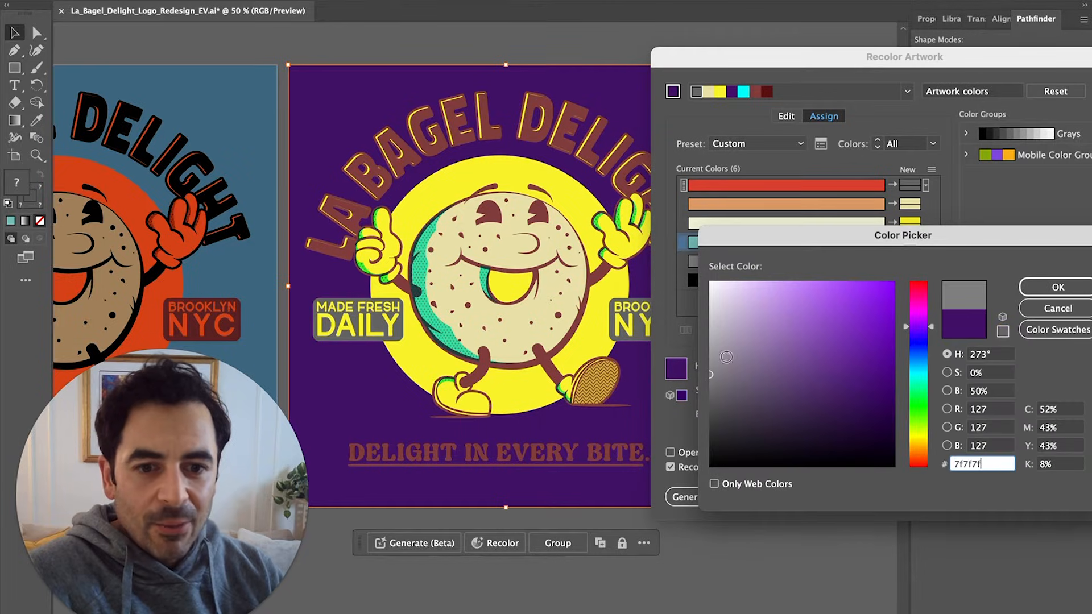
{"action": "left_click", "coordinate": [1023, 289]}
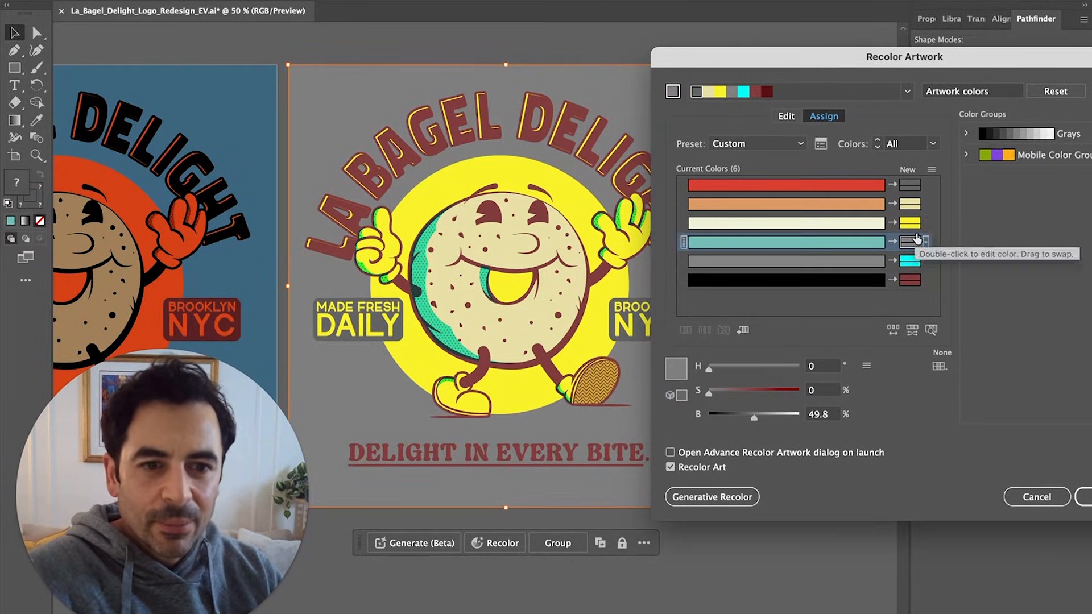
Set the outlines' colour to b71c1c, then darken it to a deep red (B 46%)
{"action": "double_click", "coordinate": [908, 281]}
{"action": "type", "text": "b71c1c"}
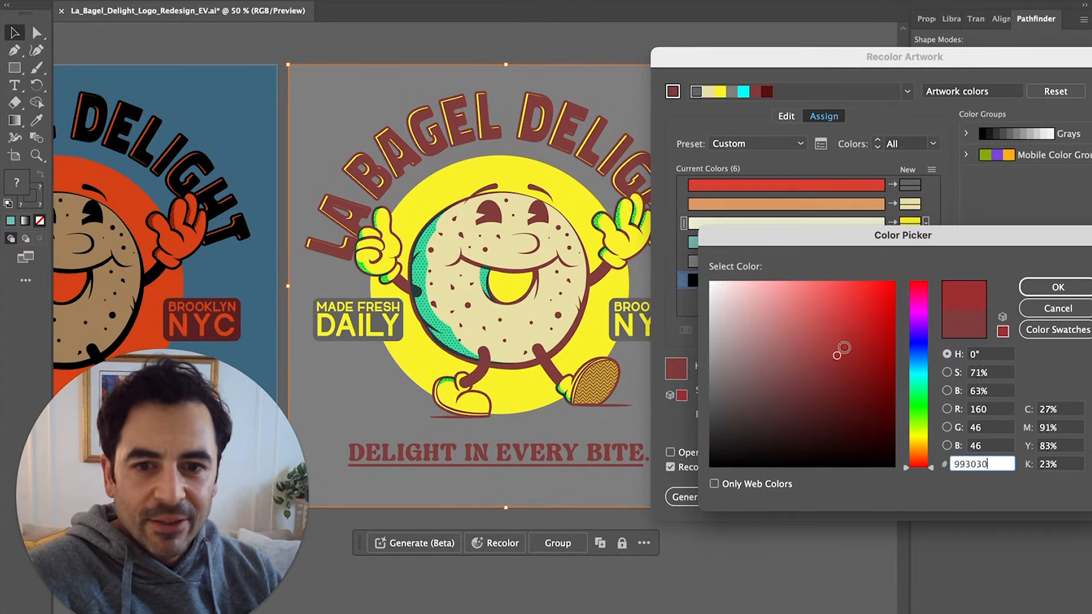
{"action": "left_click_drag", "start_coordinate": [870, 331], "coordinate": [894, 351]}
{"action": "left_click", "coordinate": [1058, 287]}
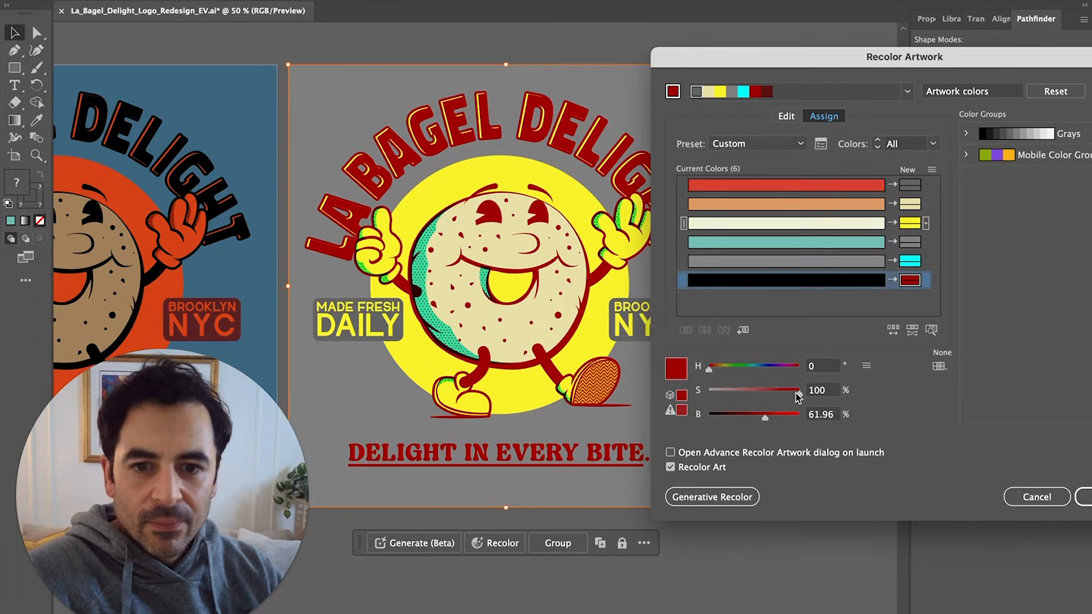
{"action": "left_click_drag", "start_coordinate": [766, 418], "coordinate": [750, 417]}
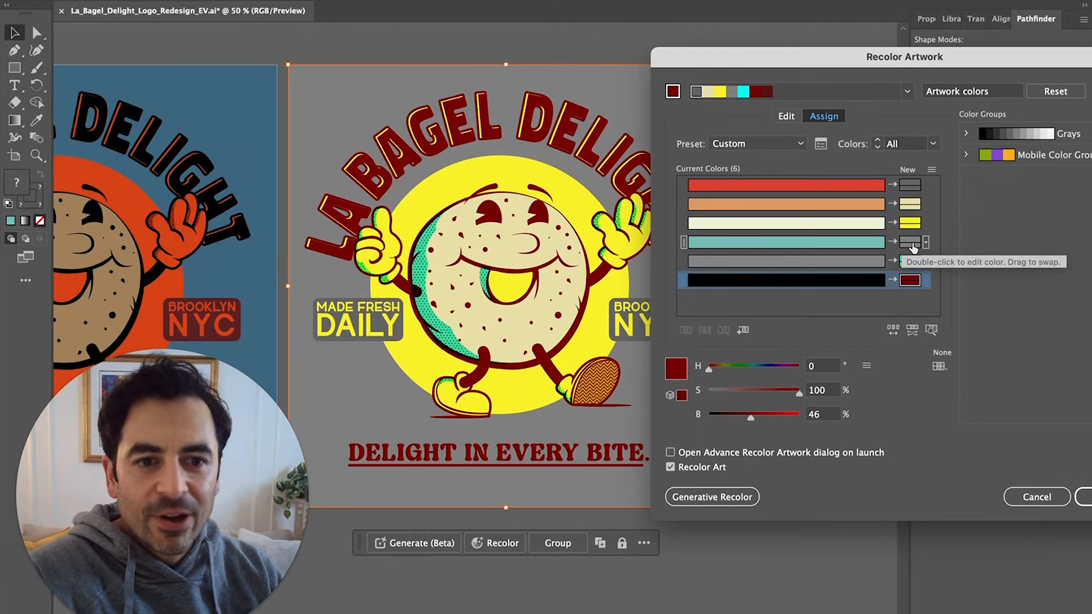
Replace the red badge colour with a paler, muted teal
{"action": "double_click", "coordinate": [910, 186]}
{"action": "left_click_drag", "start_coordinate": [718, 422], "coordinate": [836, 377]}
{"action": "mouse_move", "coordinate": [918, 412]}
{"action": "left_mouse_down"}
{"action": "mouse_move", "coordinate": [920, 434]}
{"action": "mouse_move", "coordinate": [923, 324]}
{"action": "left_mouse_up"}
{"action": "left_click_drag", "start_coordinate": [868, 349], "coordinate": [893, 312]}
{"action": "left_click", "coordinate": [1037, 286]}
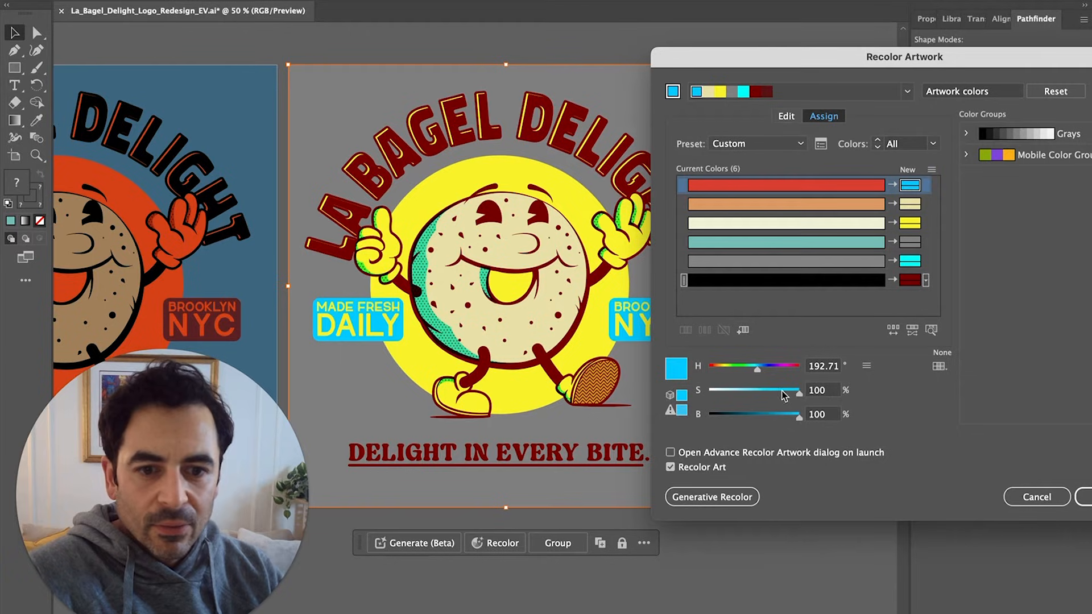
{"action": "left_click_drag", "start_coordinate": [784, 395], "coordinate": [760, 419]}
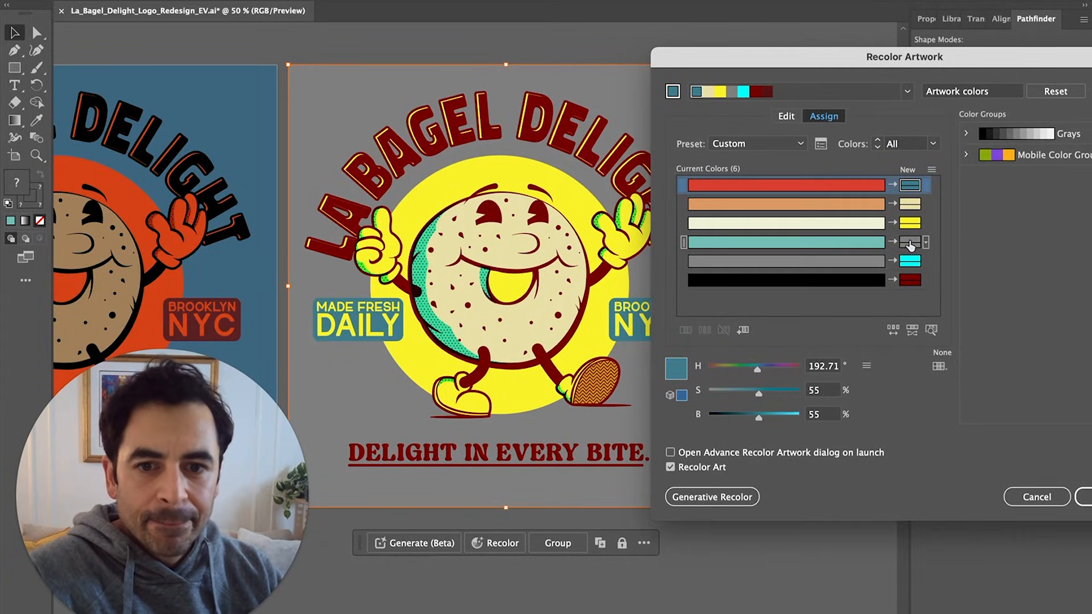
Set the teal row to cream efefd3 and apply the recolor to the logo
{"action": "double_click", "coordinate": [909, 244]}
{"action": "type", "text": "efd5d5"}
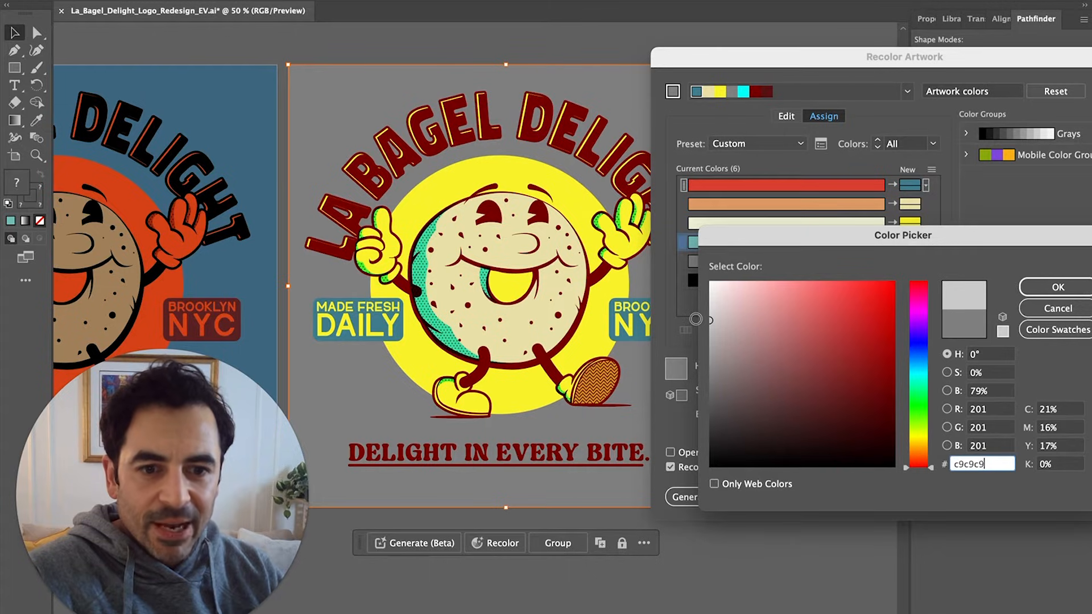
{"action": "left_click", "coordinate": [920, 437]}
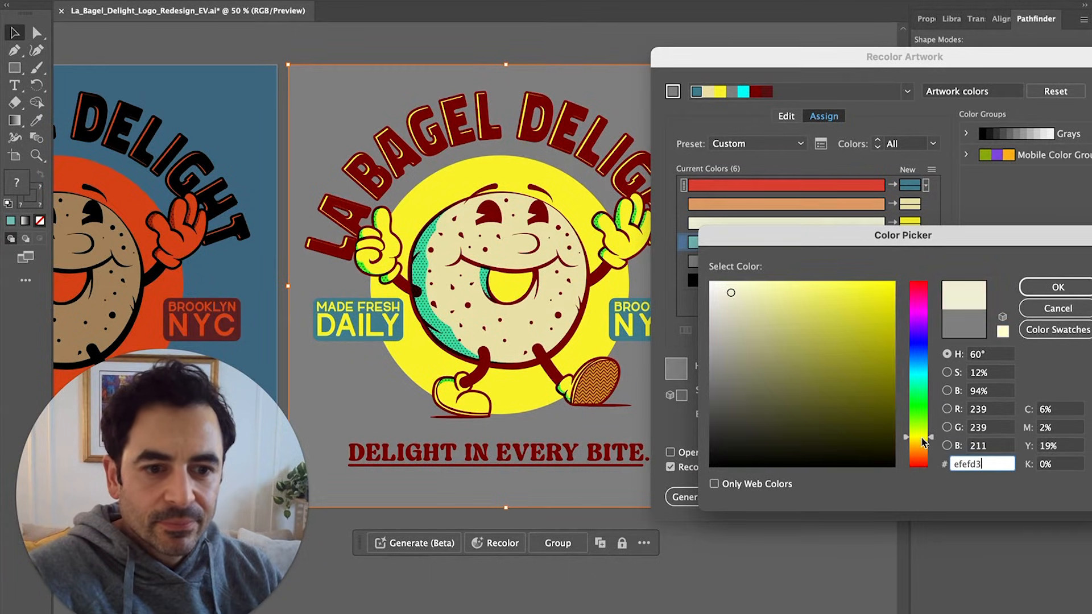
{"action": "left_click", "coordinate": [1071, 288]}
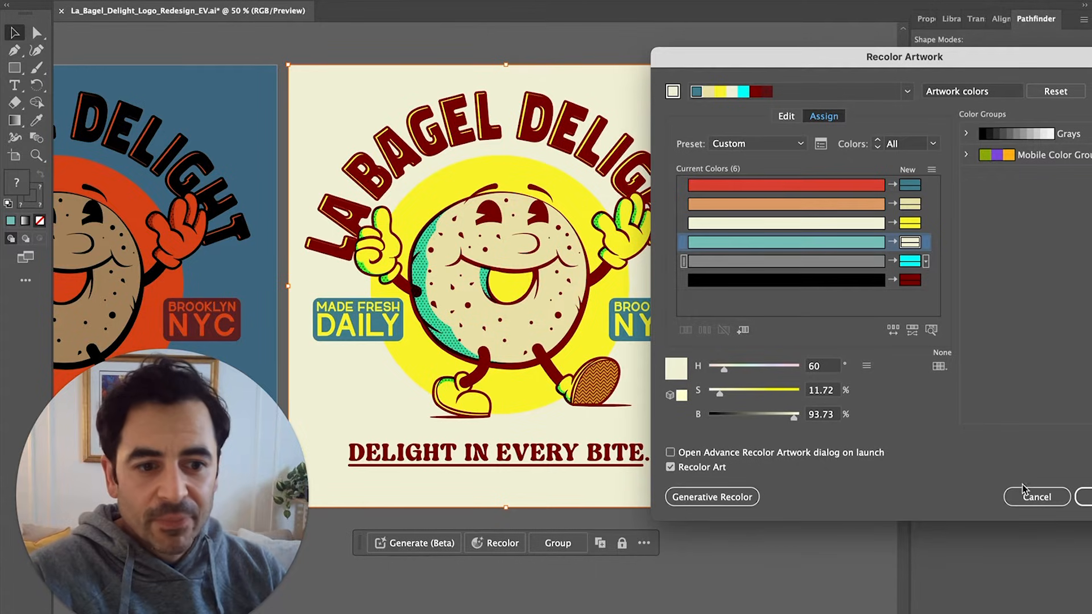
{"action": "left_click_drag", "start_coordinate": [962, 52], "coordinate": [844, 43]}
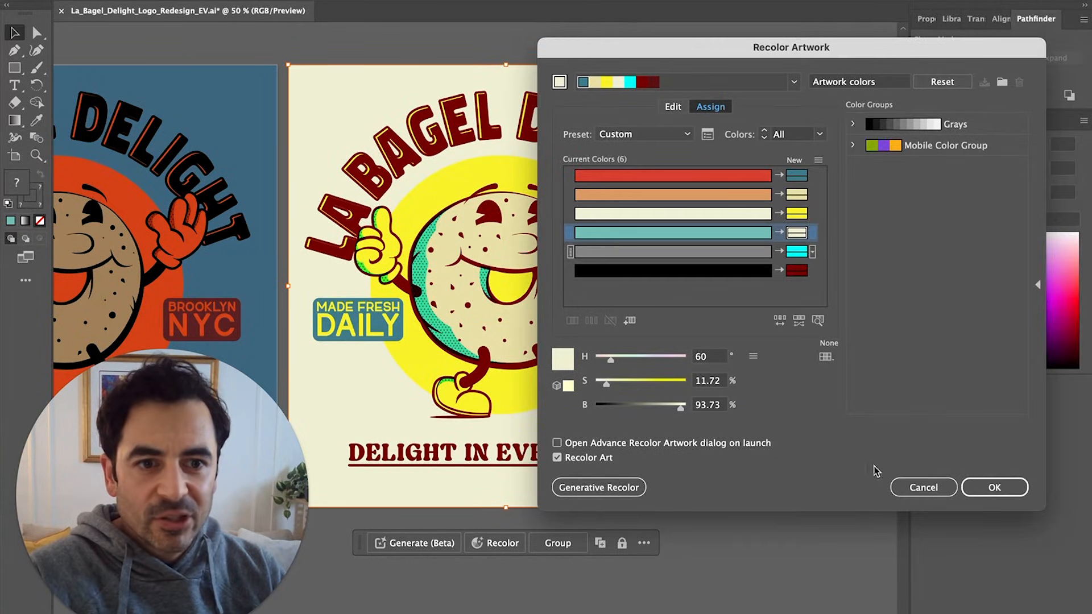
{"action": "left_click", "coordinate": [996, 490]}
Select all teal-artboard artwork and start a prompt in Edit > Edit Colors > Generative Recolor
{"action": "left_click", "coordinate": [766, 557]}
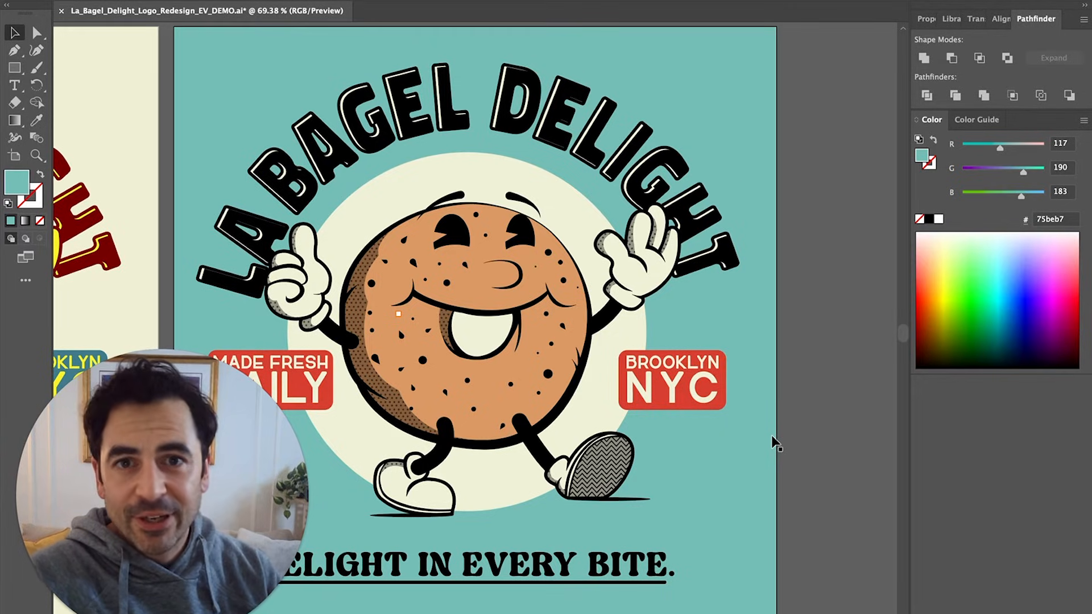
{"action": "key", "text": "super+minus"}
{"action": "key", "text": "super+minus"}
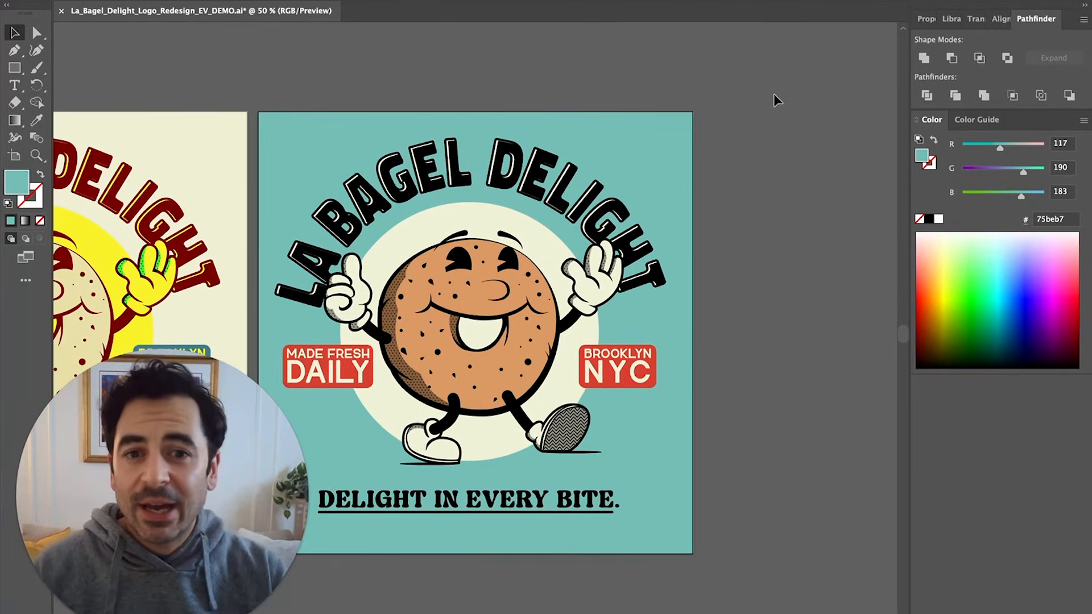
{"action": "left_click_drag", "start_coordinate": [283, 584], "coordinate": [282, 584]}
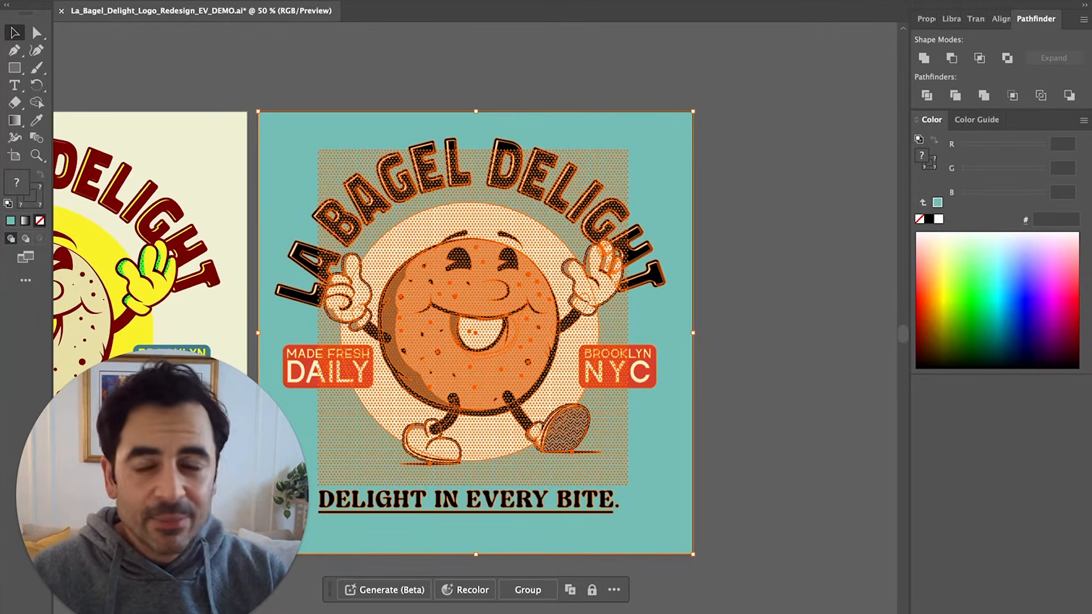
{"action": "left_click", "coordinate": [134, 1]}
{"action": "mouse_move", "coordinate": [227, 253]}
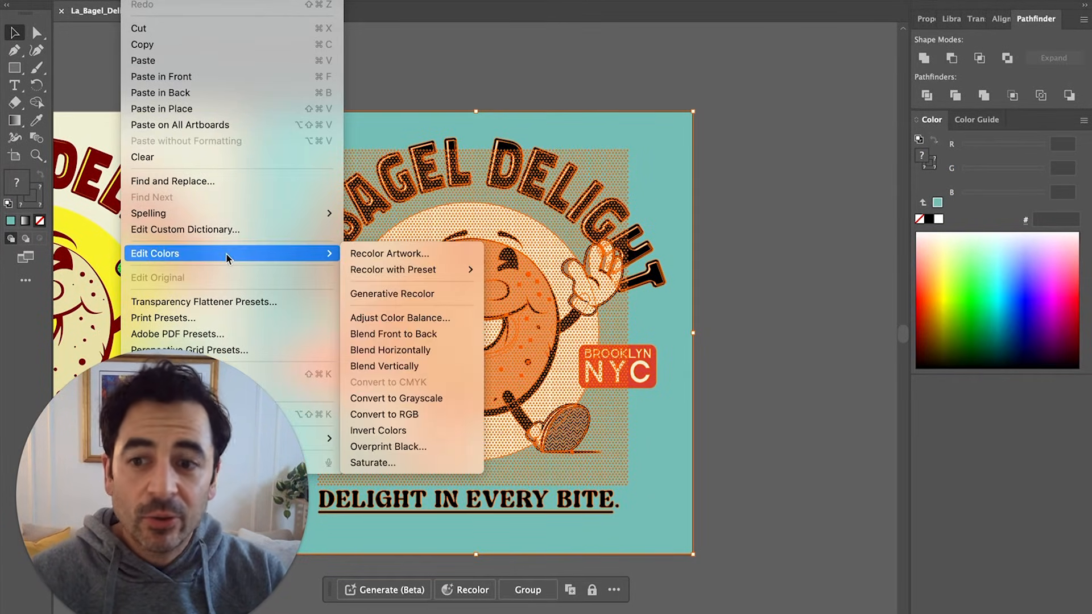
{"action": "left_click", "coordinate": [411, 297]}
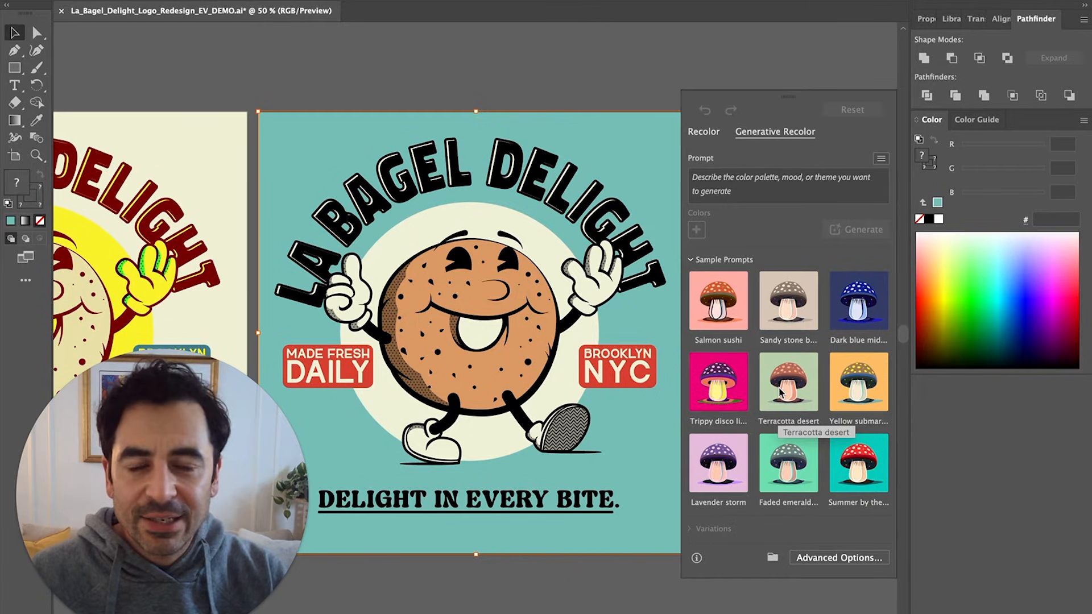
{"action": "left_click", "coordinate": [750, 186]}
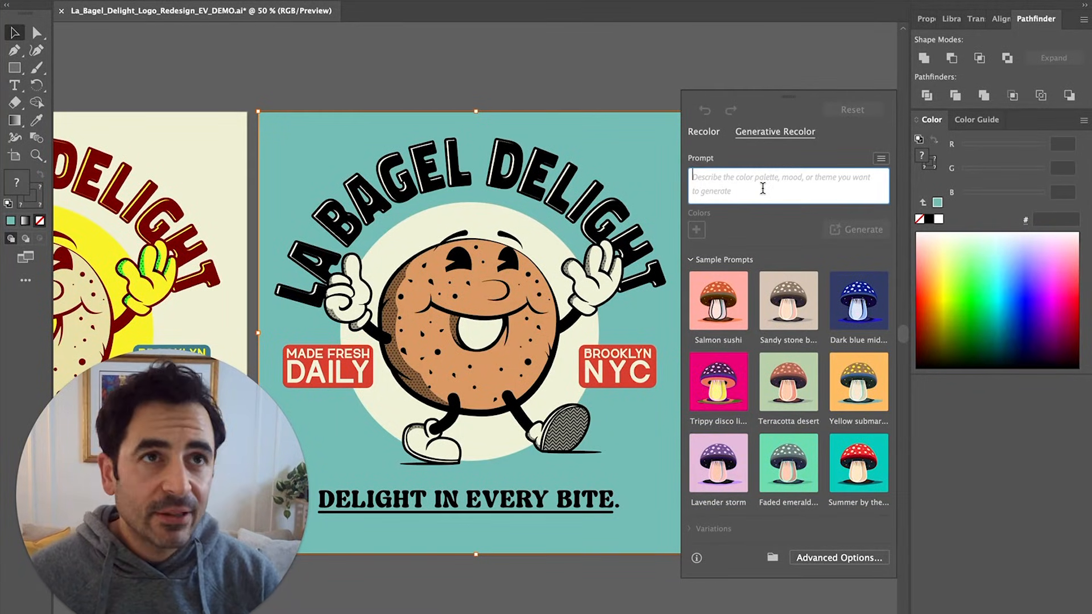
Generate variations from the prompt 'Halloween Candy' with navy and orange guide colours
{"action": "type", "text": "Halloween Candy"}
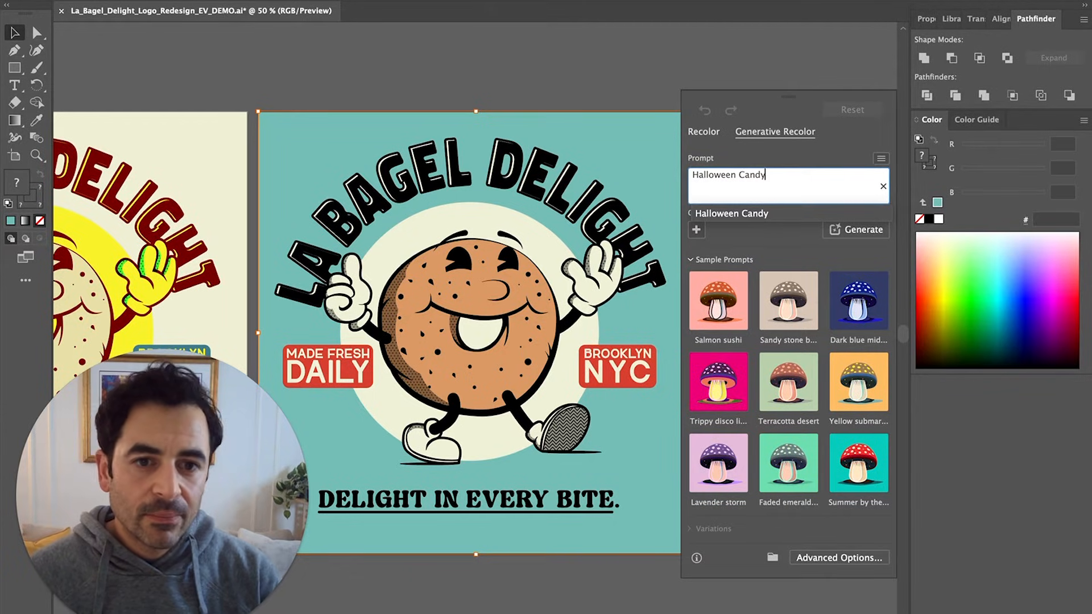
{"action": "key", "text": "Return"}
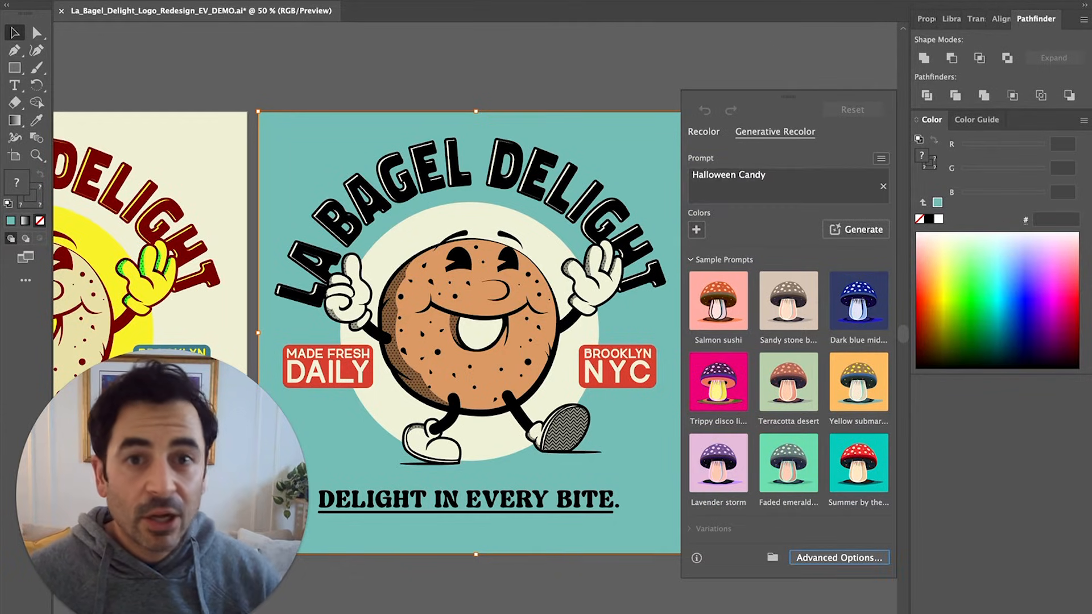
{"action": "left_click", "coordinate": [697, 230]}
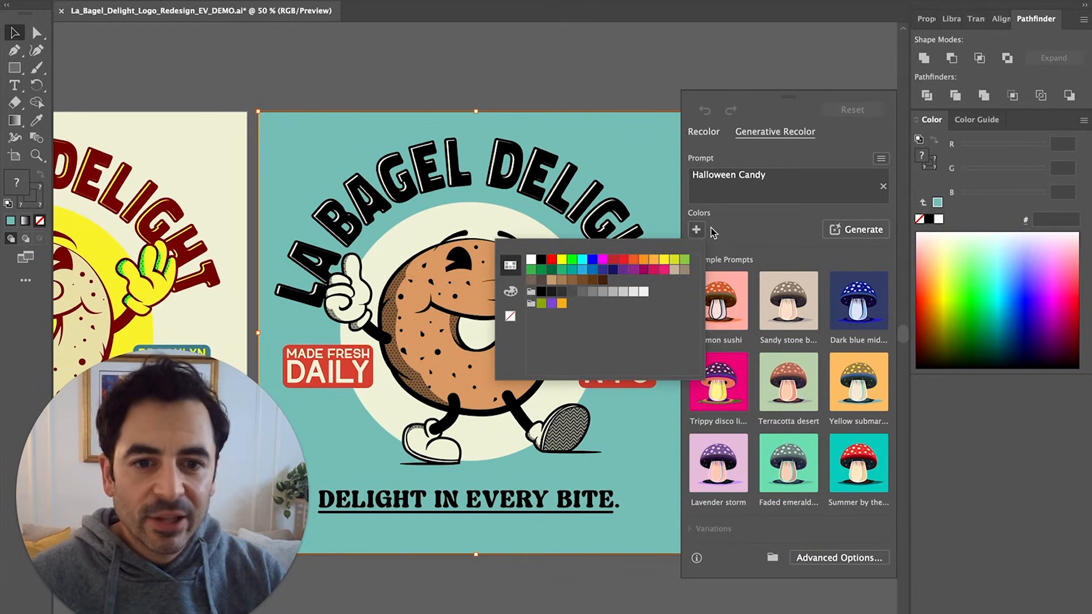
{"action": "left_click", "coordinate": [652, 260]}
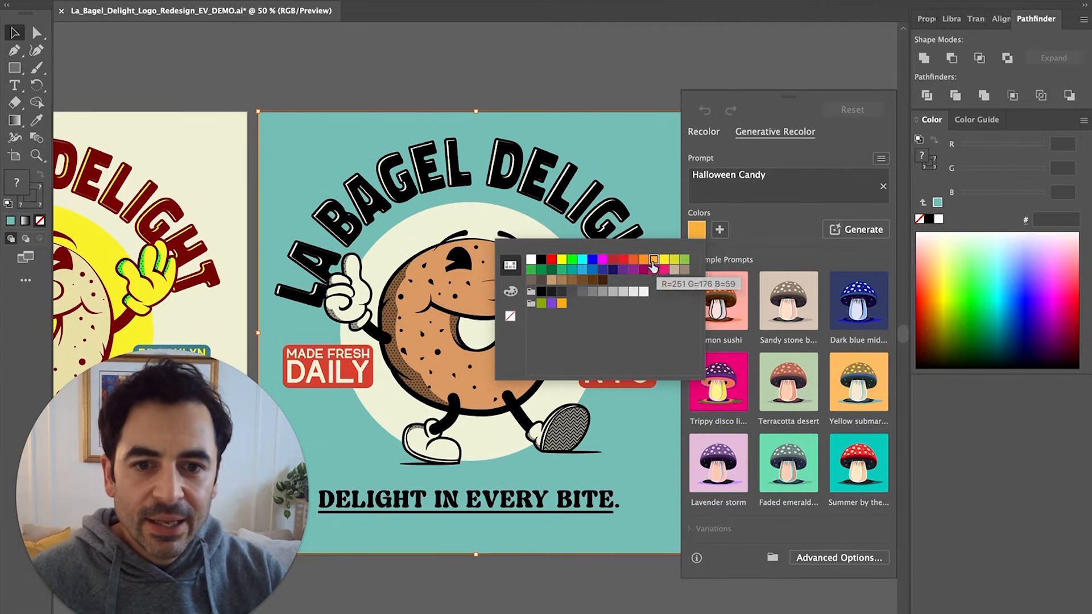
{"action": "left_click", "coordinate": [612, 270]}
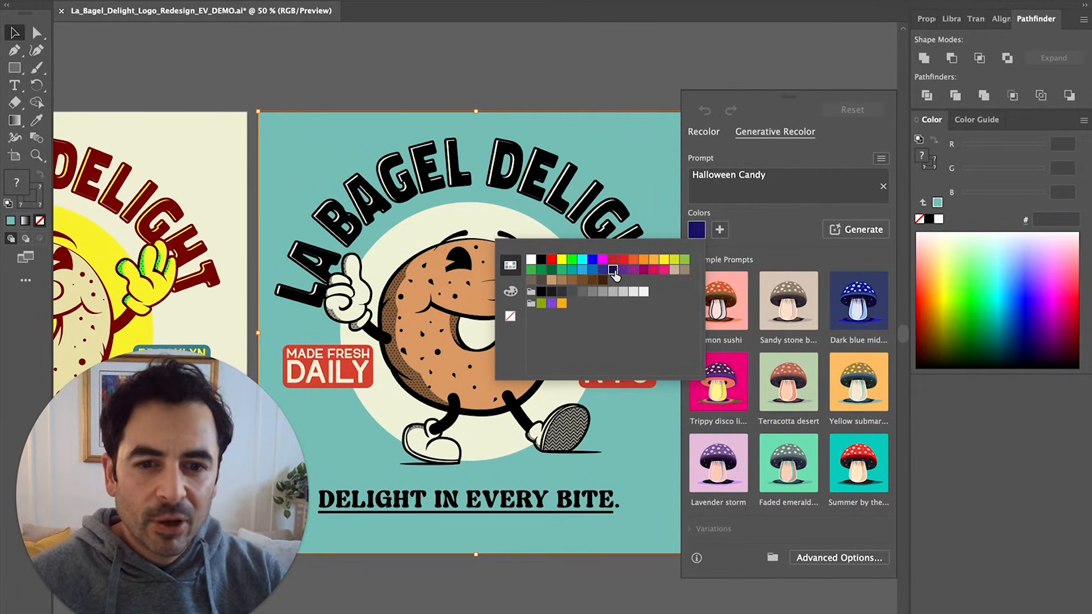
{"action": "left_click", "coordinate": [720, 230]}
{"action": "left_click", "coordinate": [720, 229]}
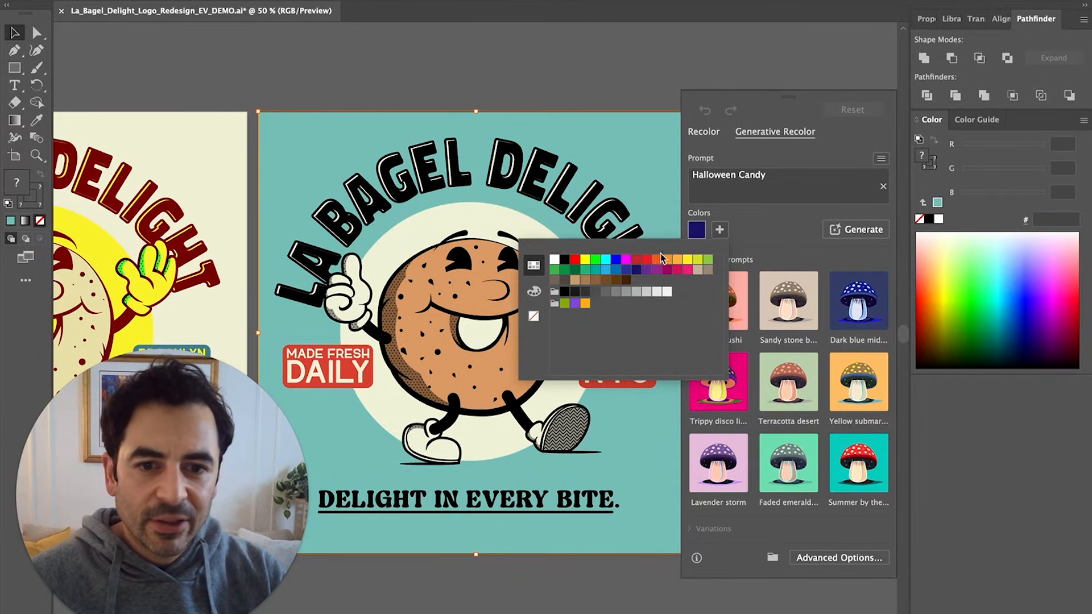
{"action": "left_click", "coordinate": [668, 260]}
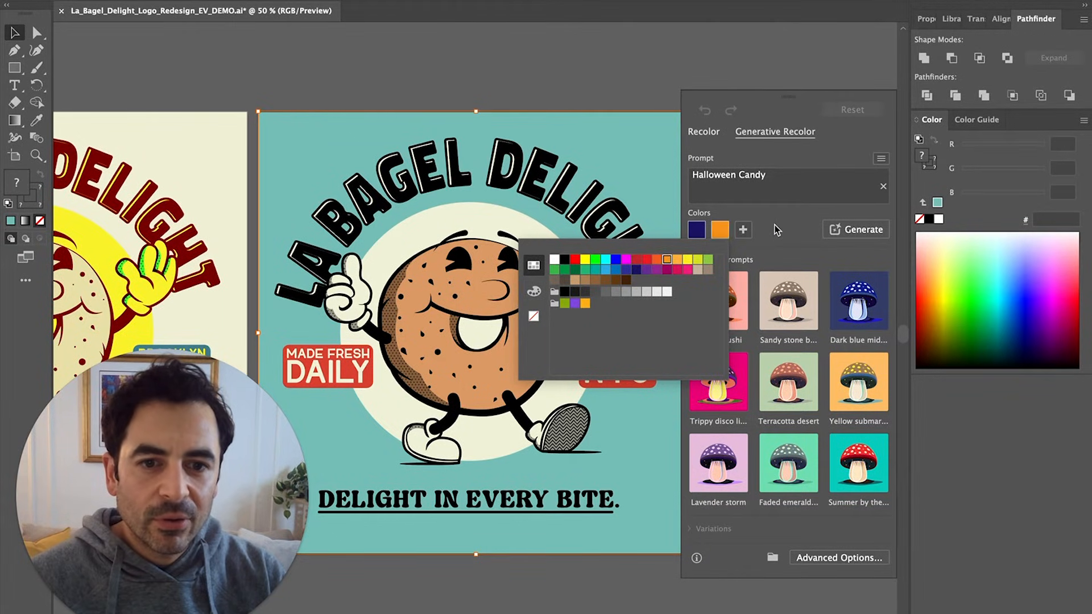
{"action": "left_click", "coordinate": [777, 229]}
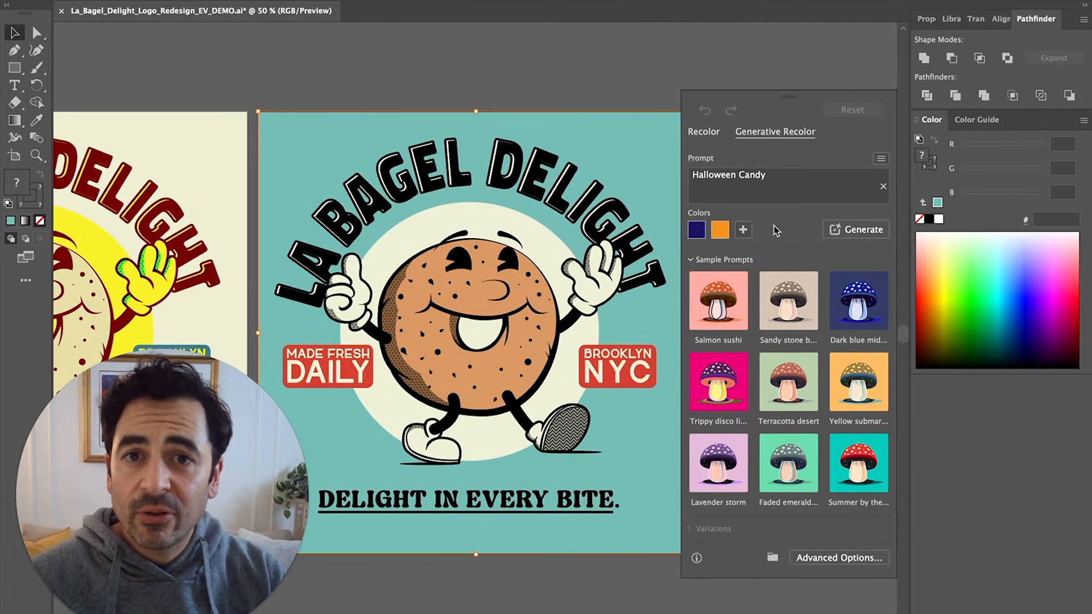
{"action": "left_click", "coordinate": [866, 229]}
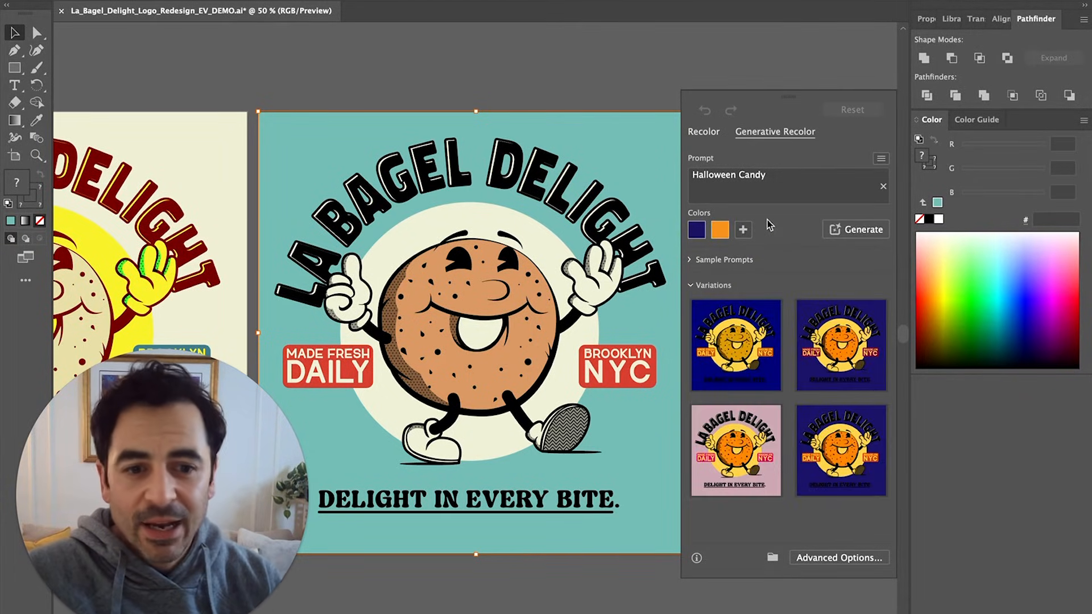
Preview the Halloween Candy variations on the logo and generate another batch
{"action": "left_click", "coordinate": [740, 337]}
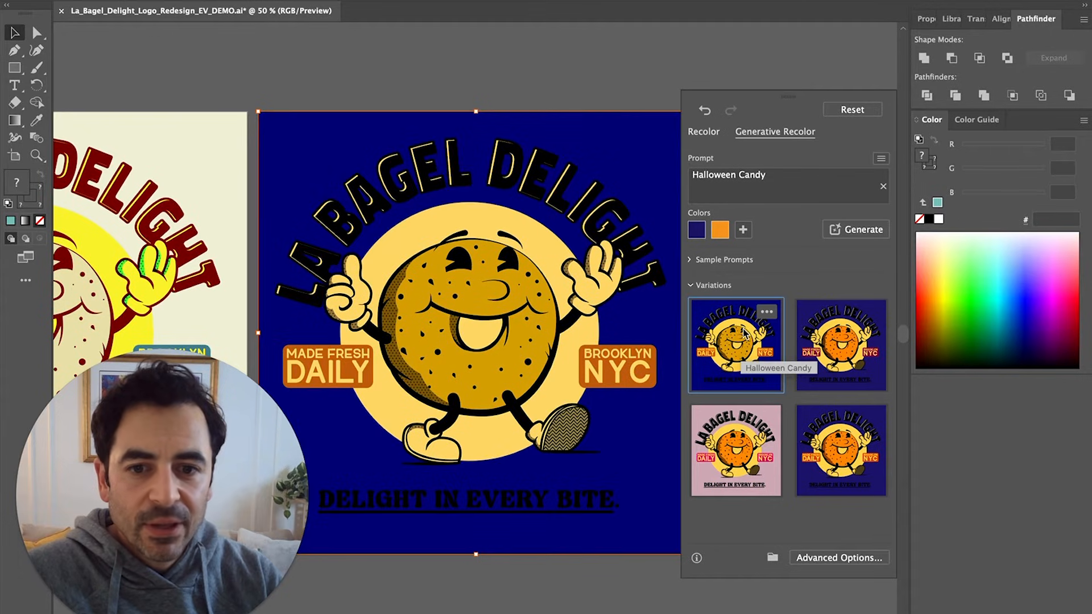
{"action": "left_click", "coordinate": [830, 362]}
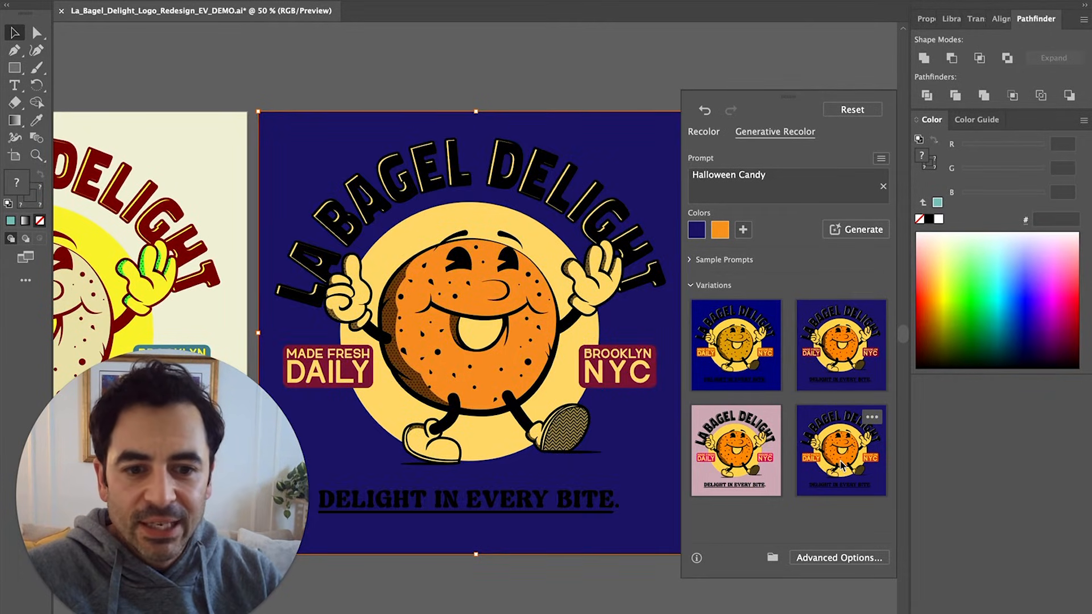
{"action": "left_click", "coordinate": [841, 466]}
{"action": "left_click", "coordinate": [756, 465]}
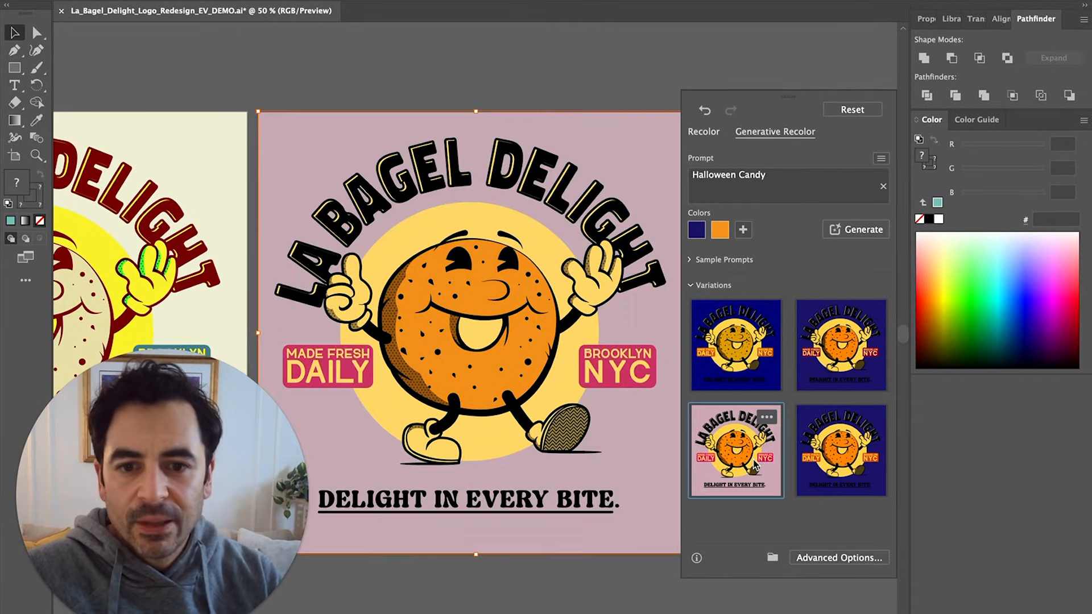
{"action": "left_click", "coordinate": [842, 459]}
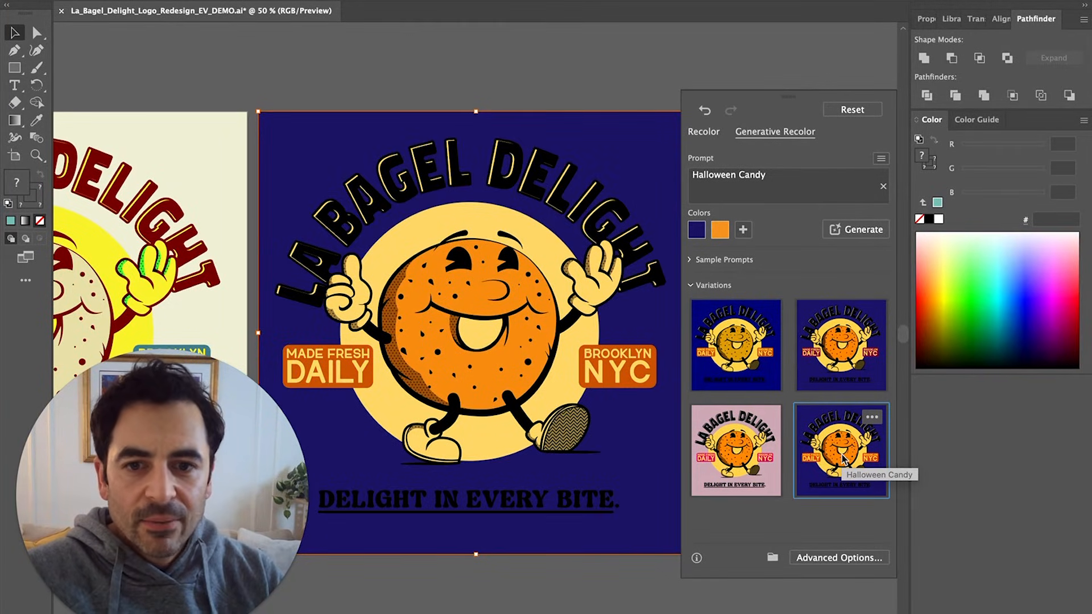
{"action": "left_click", "coordinate": [864, 230]}
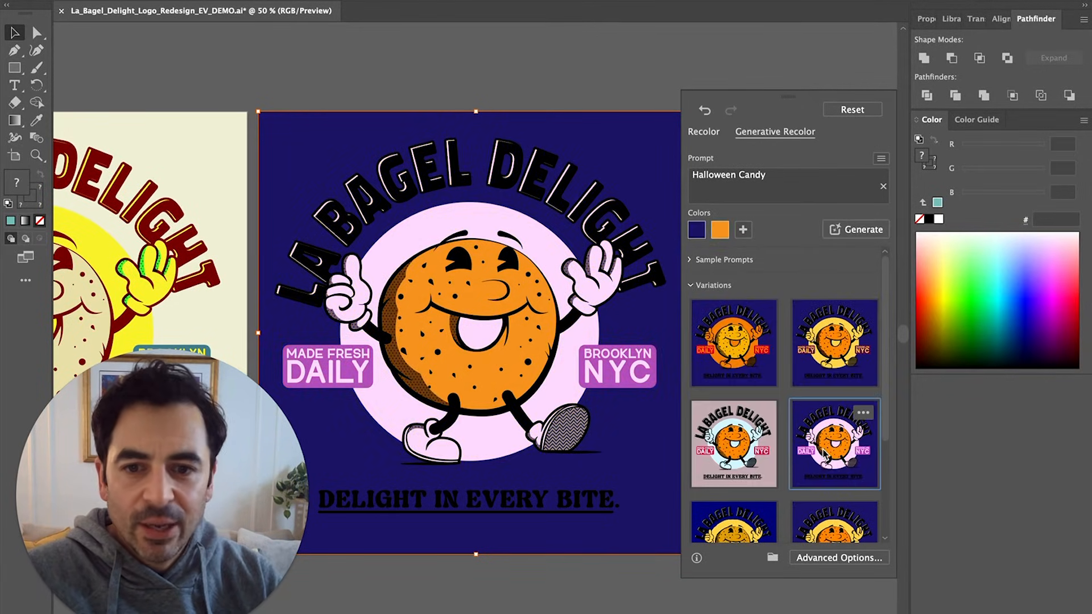
Apply the navy-and-orange variation and open Advanced Options in Recolor Artwork
{"action": "left_click", "coordinate": [734, 443]}
{"action": "left_click", "coordinate": [834, 341]}
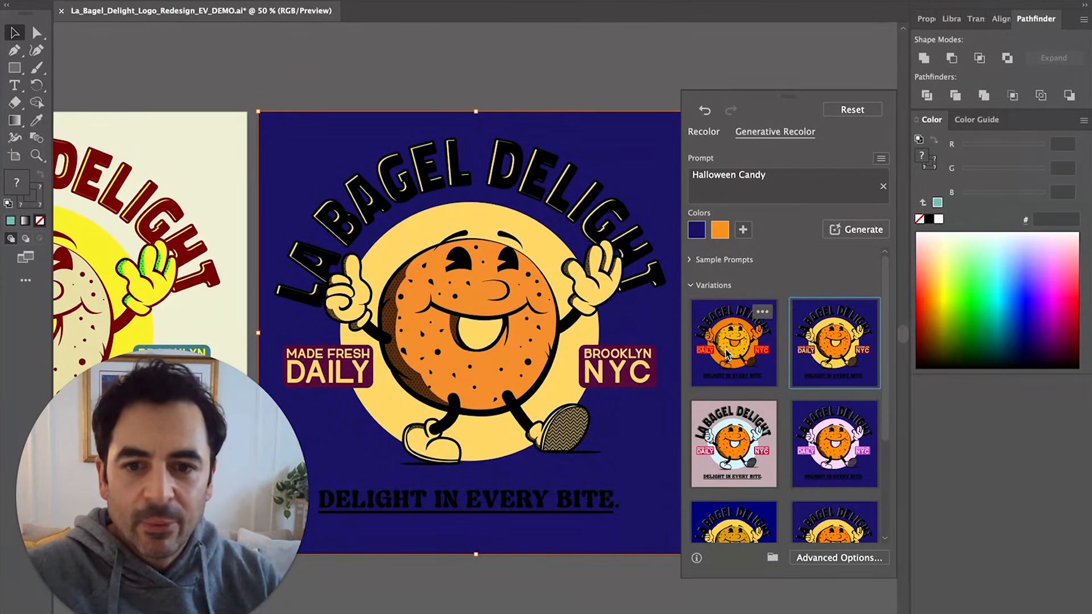
{"action": "left_click", "coordinate": [728, 356]}
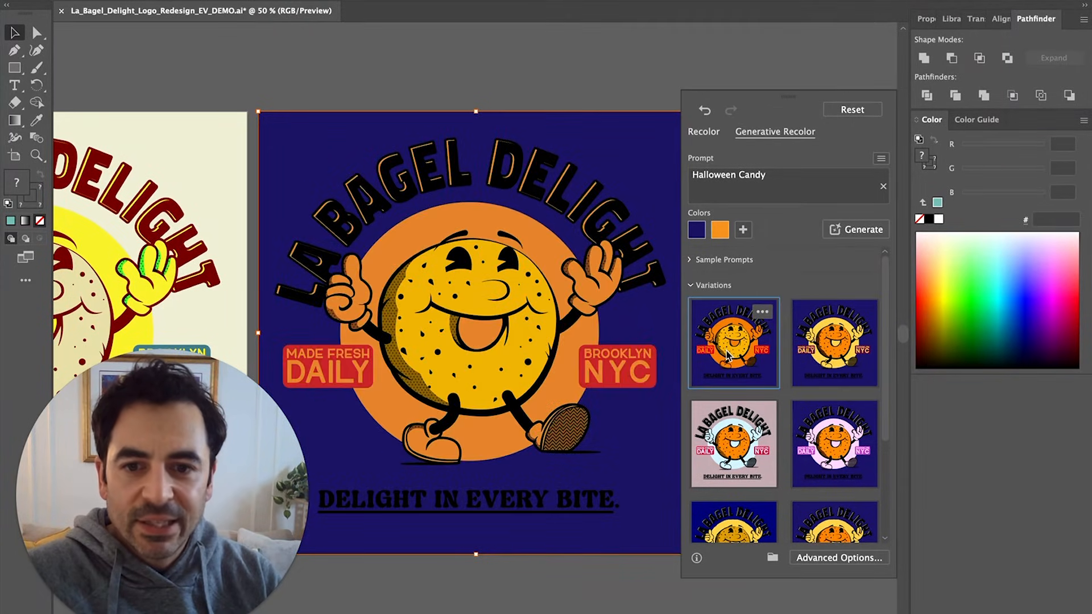
{"action": "left_click", "coordinate": [741, 475]}
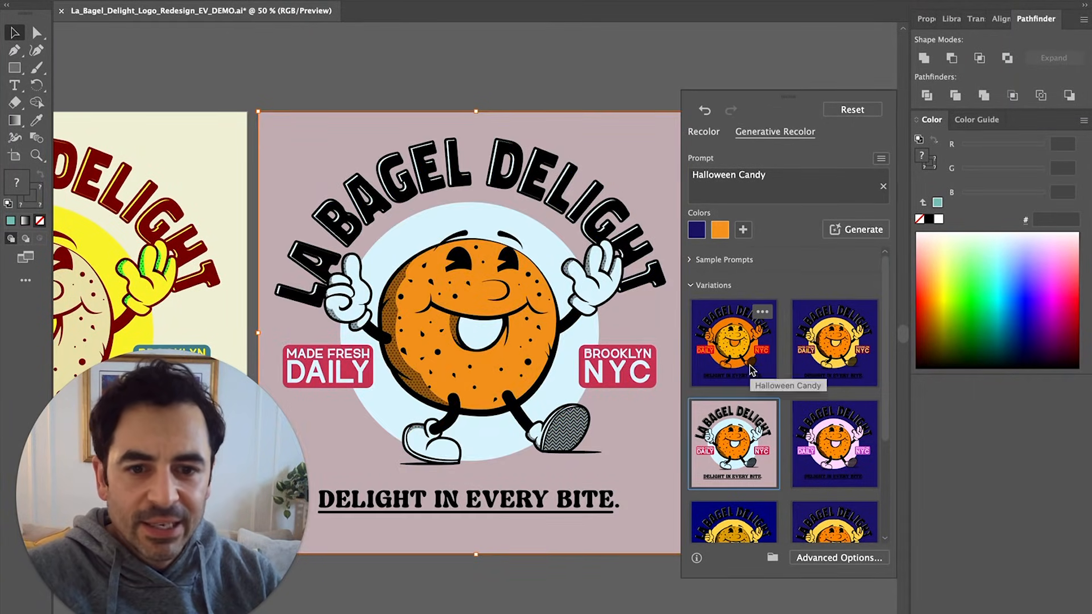
{"action": "left_click", "coordinate": [752, 369]}
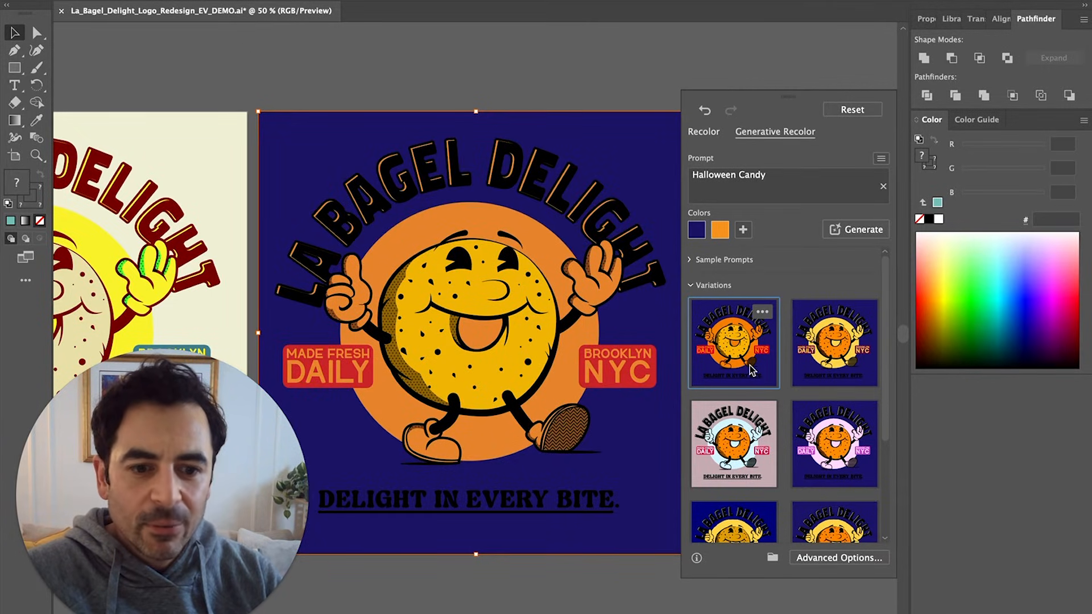
{"action": "left_click", "coordinate": [833, 557]}
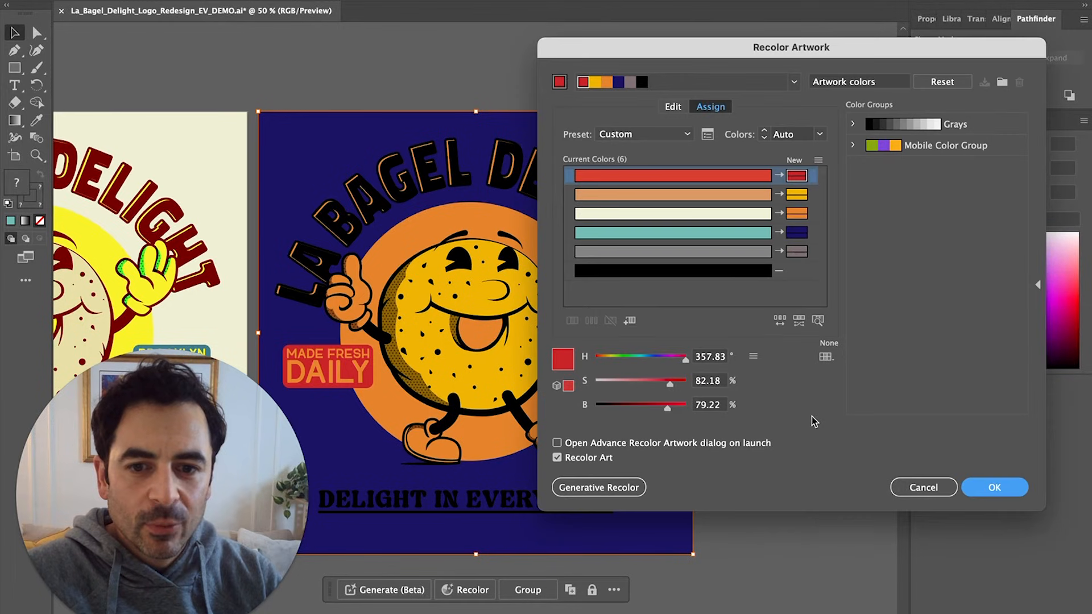
Change the navy background replacement to a brighter greyish blue
{"action": "left_click_drag", "start_coordinate": [678, 56], "coordinate": [783, 64]}
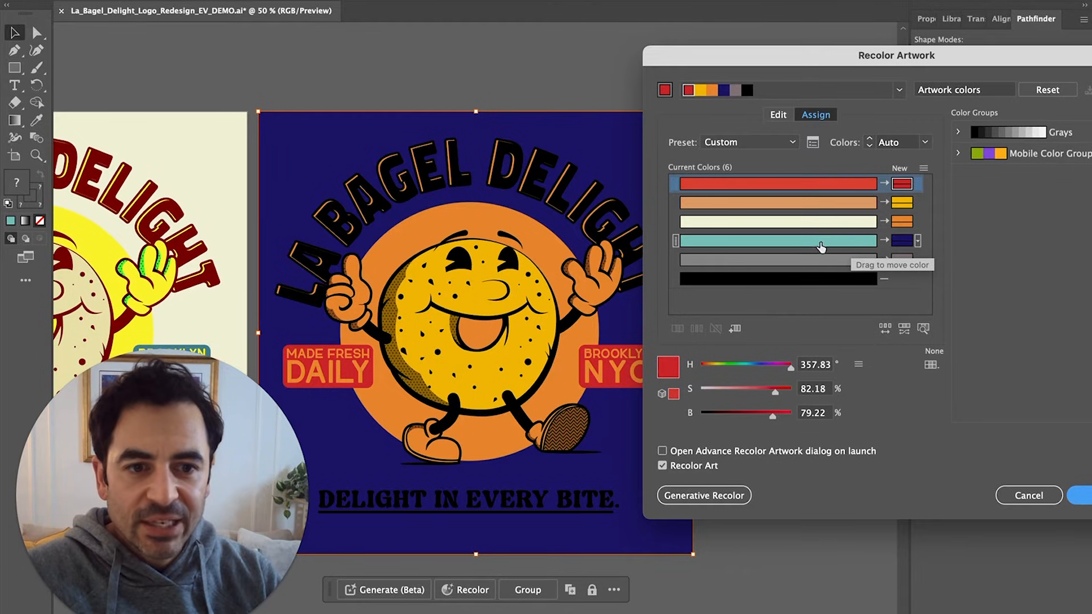
{"action": "left_click", "coordinate": [821, 246]}
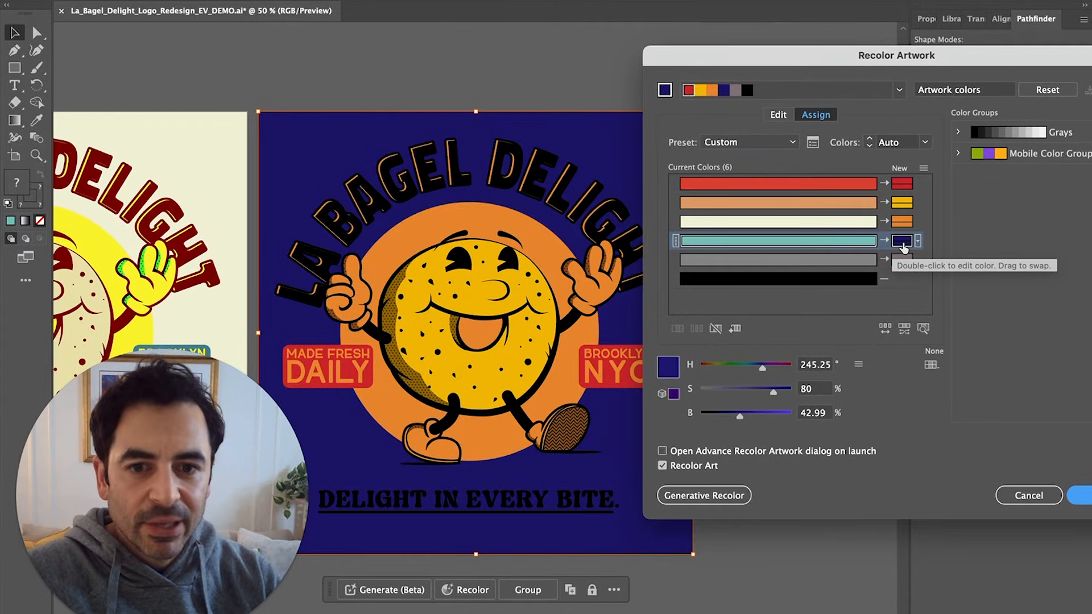
{"action": "double_click", "coordinate": [903, 241]}
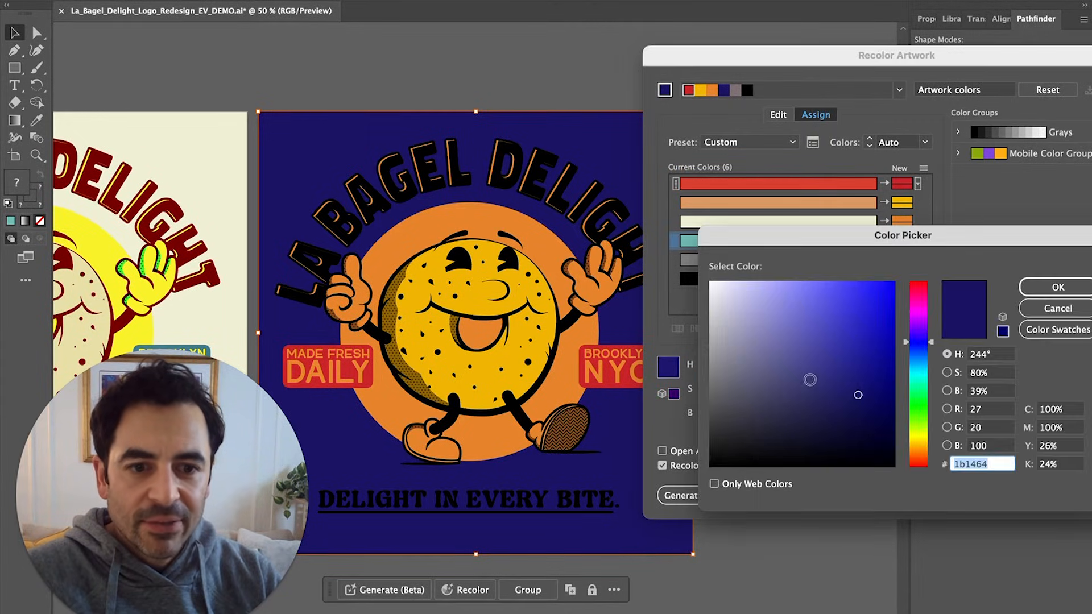
{"action": "left_click_drag", "start_coordinate": [809, 380], "coordinate": [748, 392]}
{"action": "left_click", "coordinate": [1057, 287]}
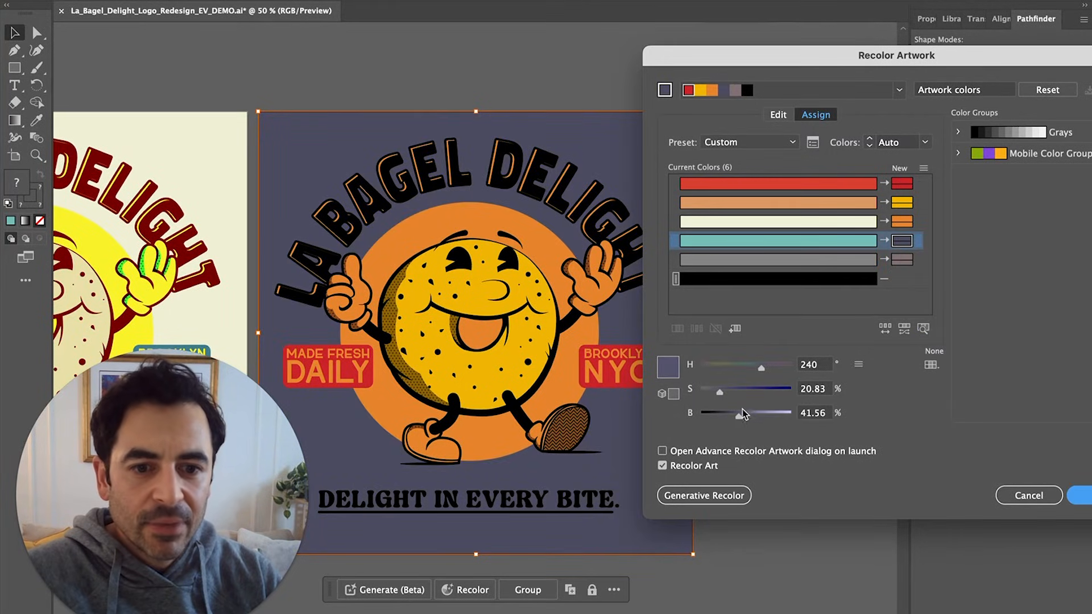
{"action": "left_click_drag", "start_coordinate": [738, 415], "coordinate": [789, 419]}
Set the text panels' red replacement to 750a11, shifted toward purple
{"action": "left_click", "coordinate": [905, 183]}
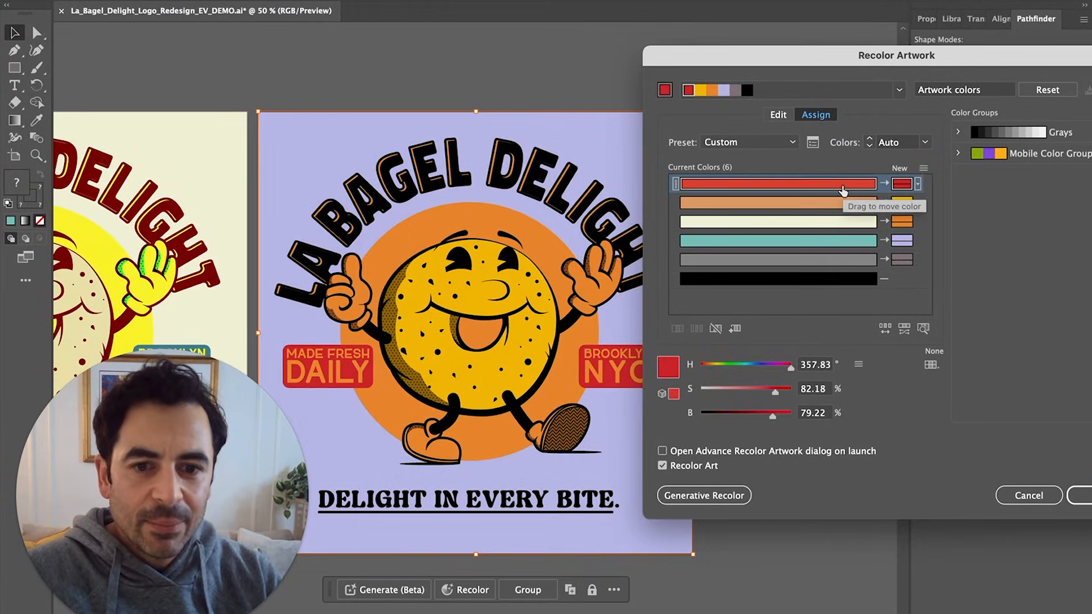
{"action": "double_click", "coordinate": [905, 183]}
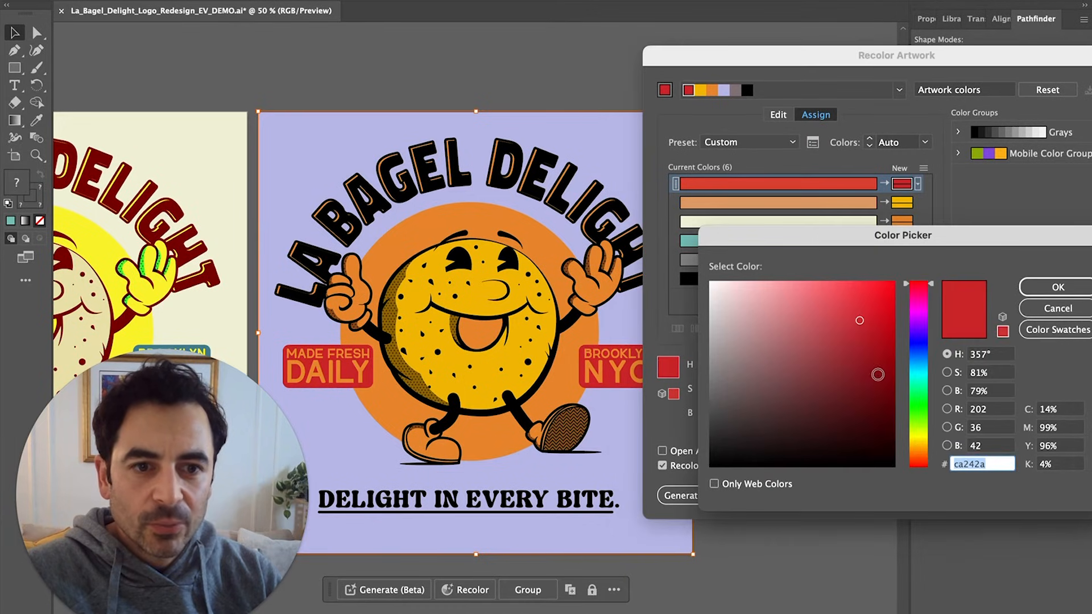
{"action": "type", "text": "750a11"}
{"action": "left_click_drag", "start_coordinate": [922, 303], "coordinate": [922, 316]}
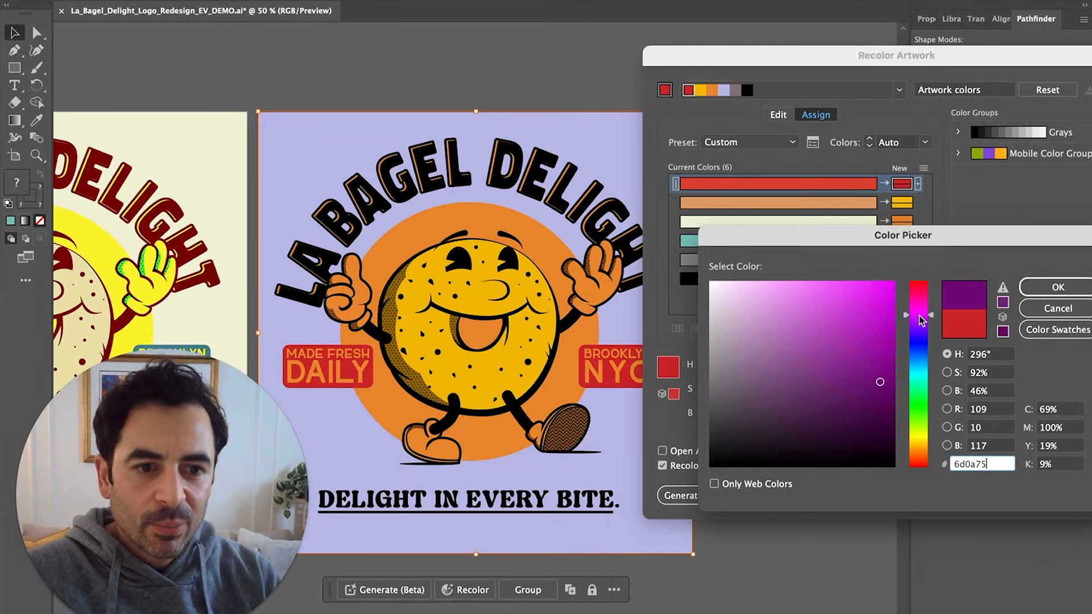
{"action": "left_click", "coordinate": [1050, 288]}
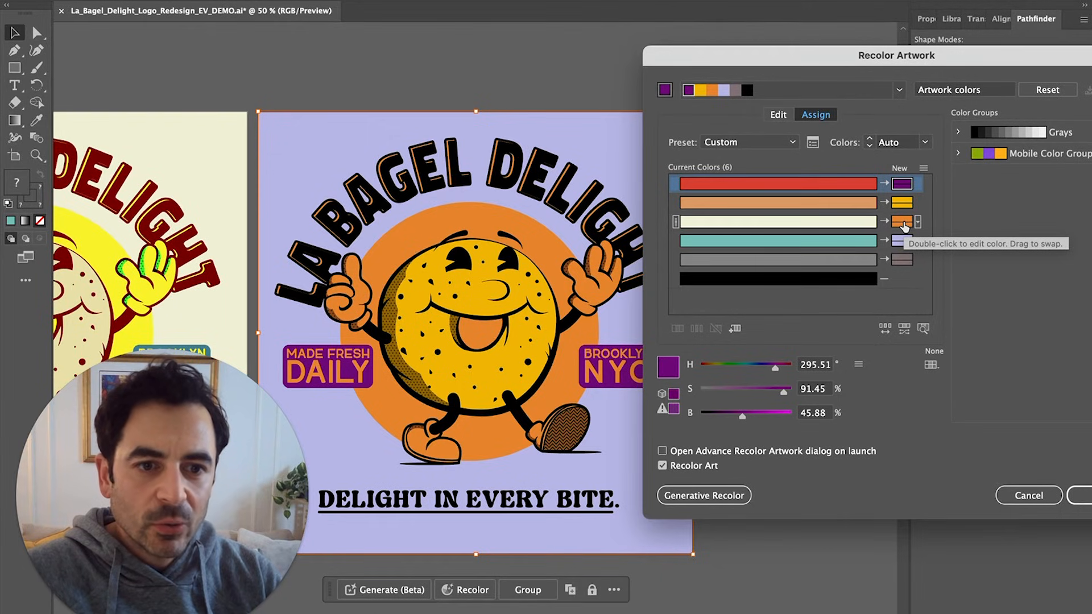
Recolour the circle and hands bright green, then change them to orange
{"action": "double_click", "coordinate": [904, 227]}
{"action": "left_click_drag", "start_coordinate": [858, 300], "coordinate": [916, 268]}
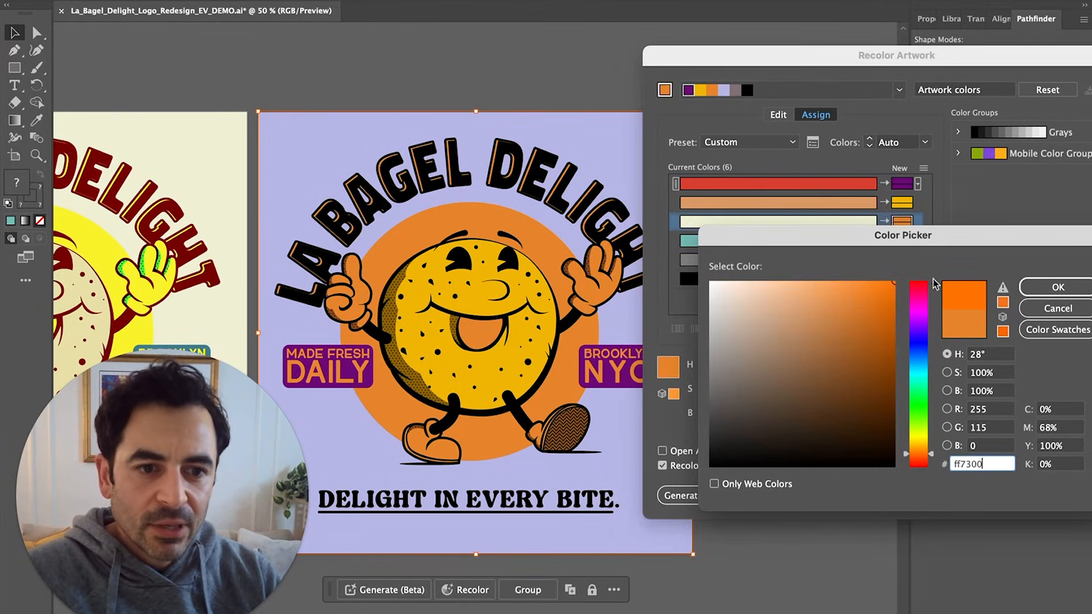
{"action": "left_click", "coordinate": [918, 410]}
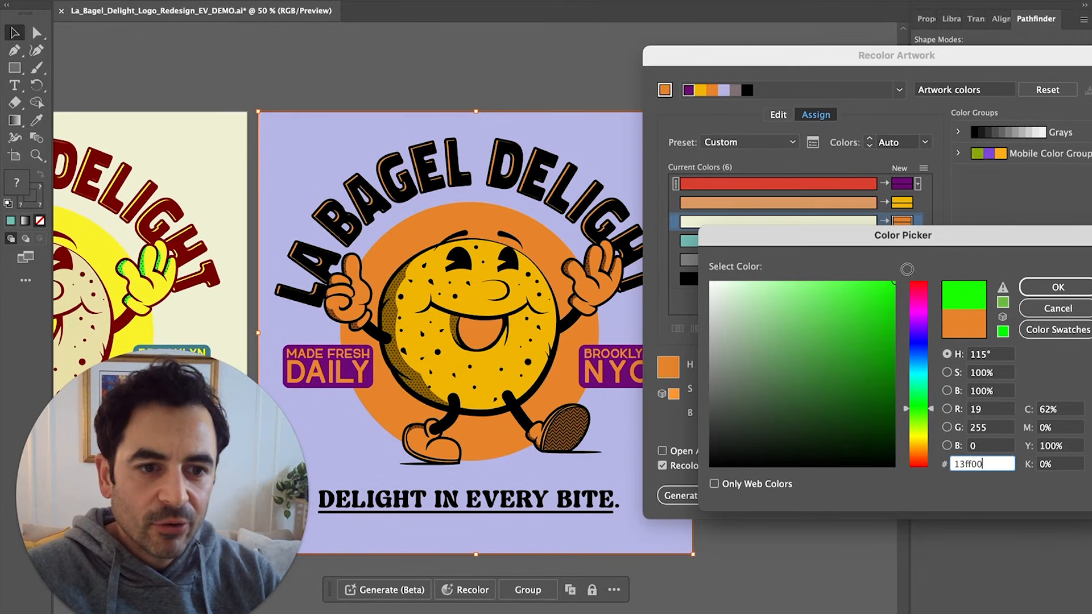
{"action": "left_click", "coordinate": [1053, 289]}
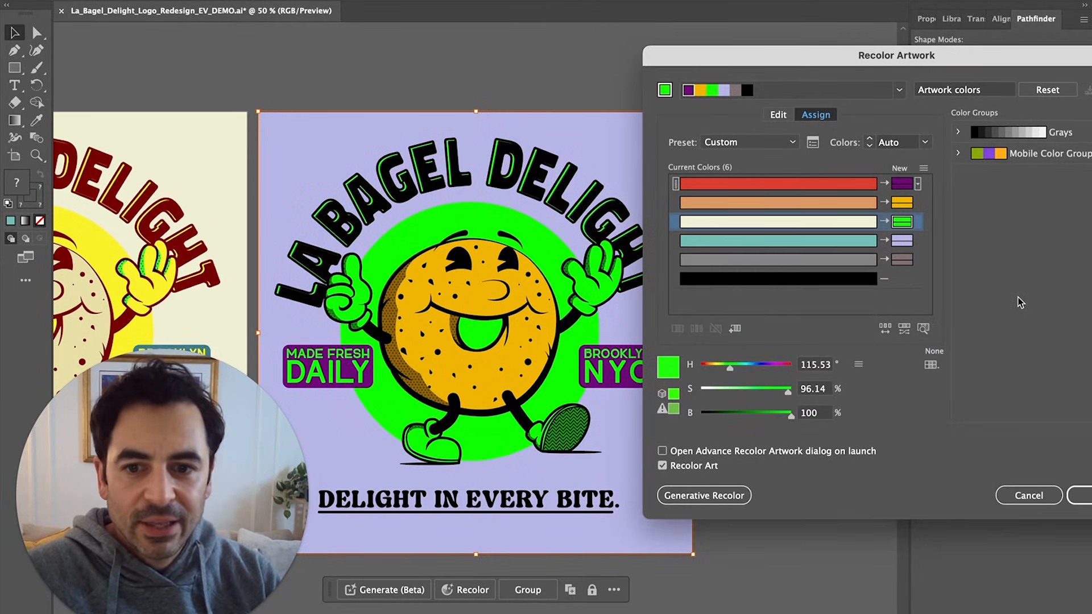
{"action": "double_click", "coordinate": [902, 221]}
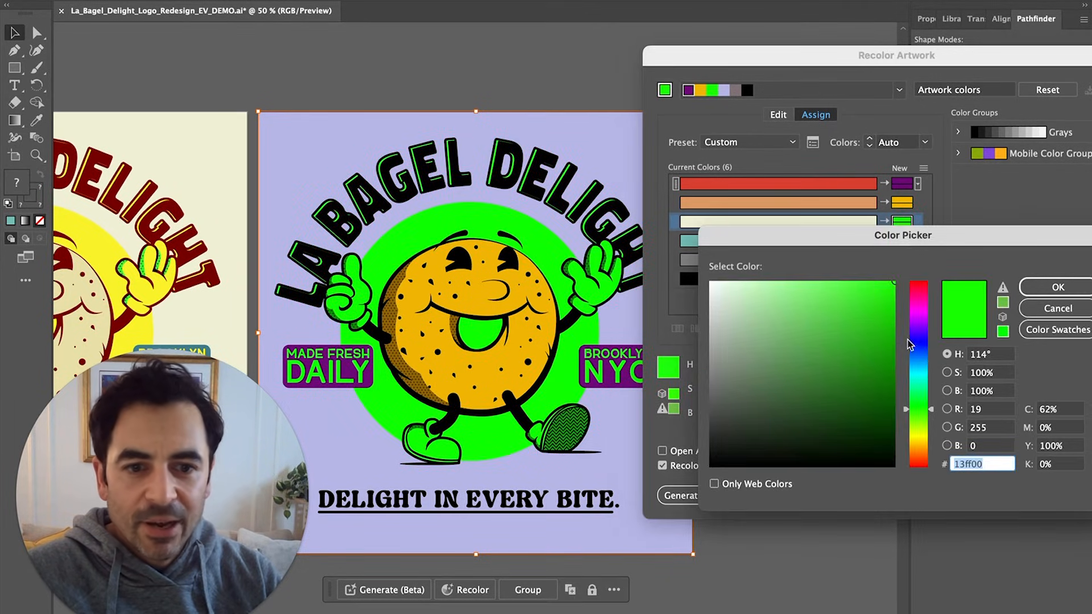
{"action": "left_click_drag", "start_coordinate": [918, 441], "coordinate": [918, 448]}
{"action": "left_click", "coordinate": [1045, 288]}
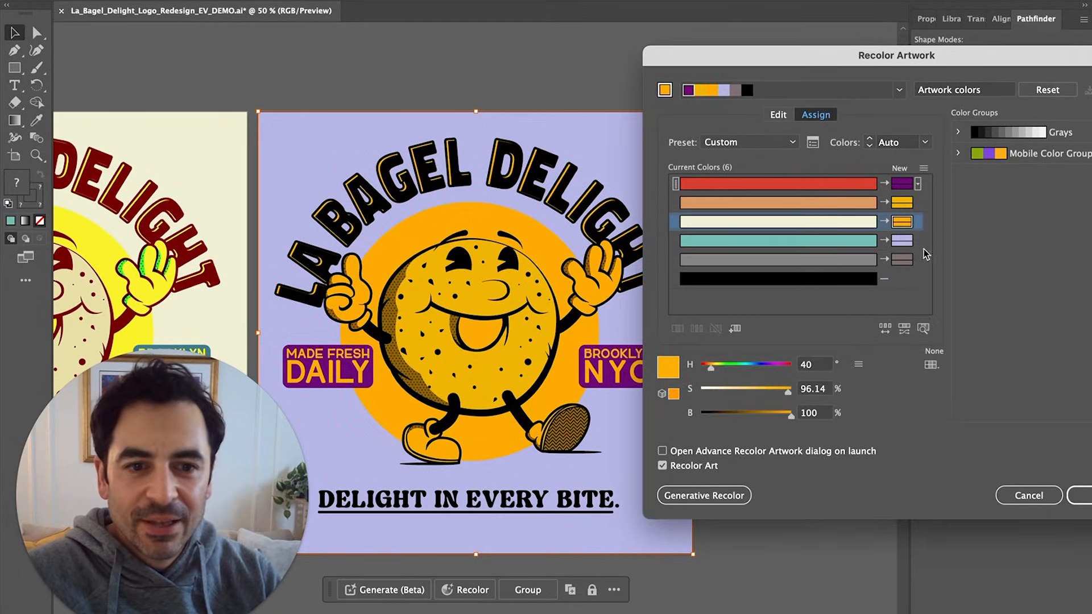
Soften the bagel colour to a more saturated light tan
{"action": "double_click", "coordinate": [904, 205]}
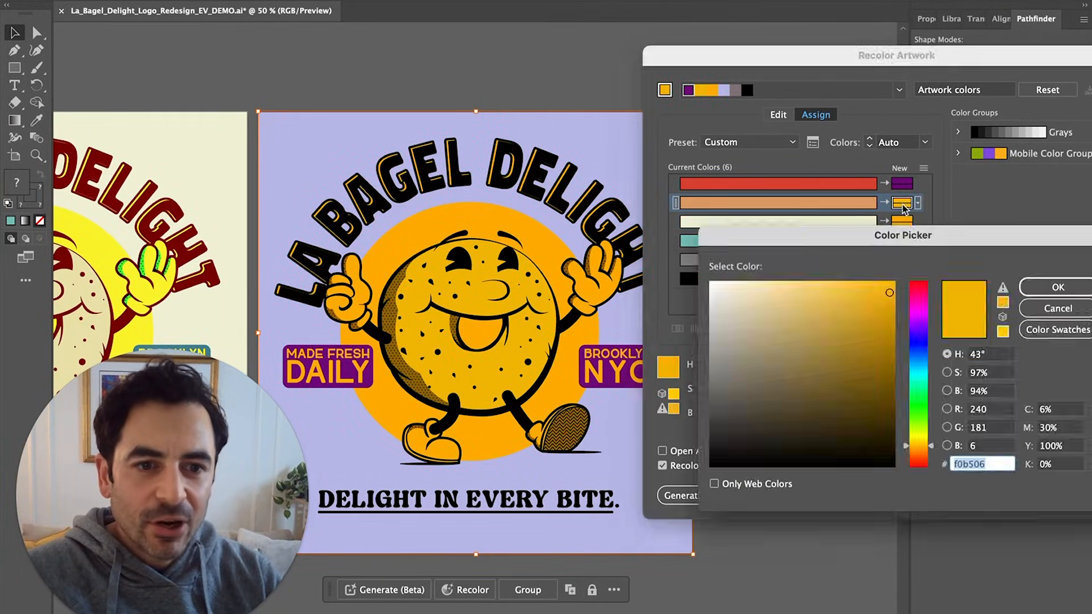
{"action": "left_click_drag", "start_coordinate": [792, 302], "coordinate": [779, 304]}
{"action": "left_click", "coordinate": [1055, 287]}
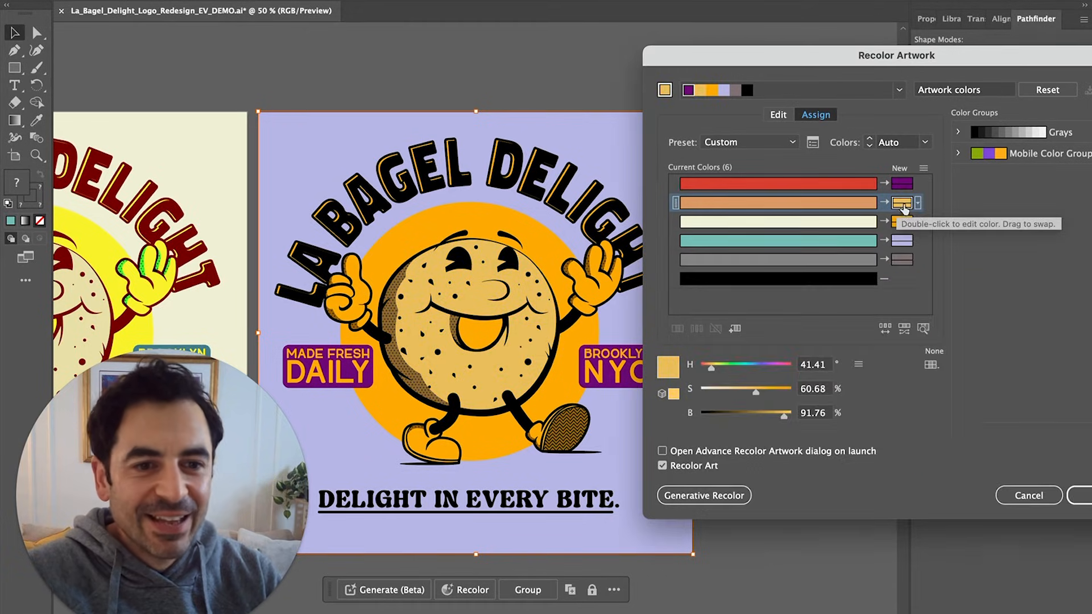
{"action": "left_click_drag", "start_coordinate": [760, 393], "coordinate": [768, 393]}
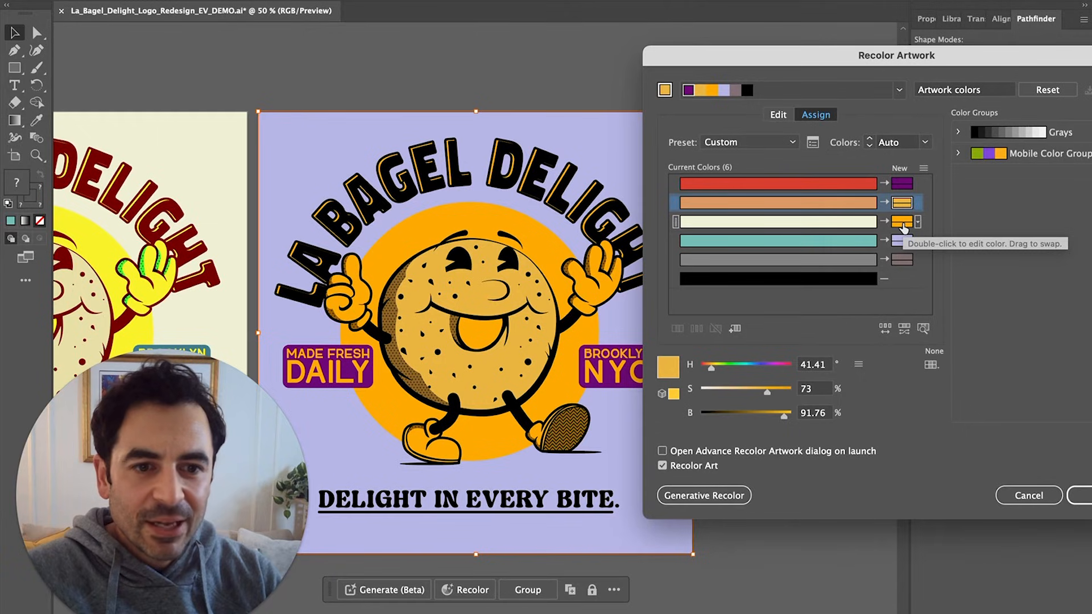
Set the circle and hands colour to red ff0000
{"action": "left_click", "coordinate": [830, 185]}
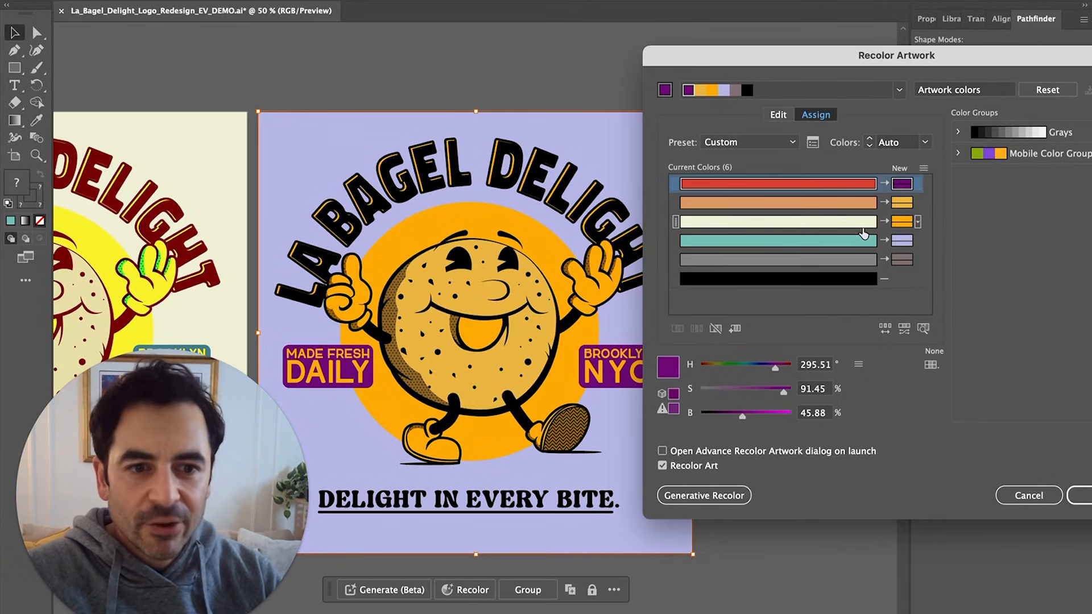
{"action": "left_click", "coordinate": [861, 223]}
{"action": "double_click", "coordinate": [901, 222]}
{"action": "type", "text": "ff0000"}
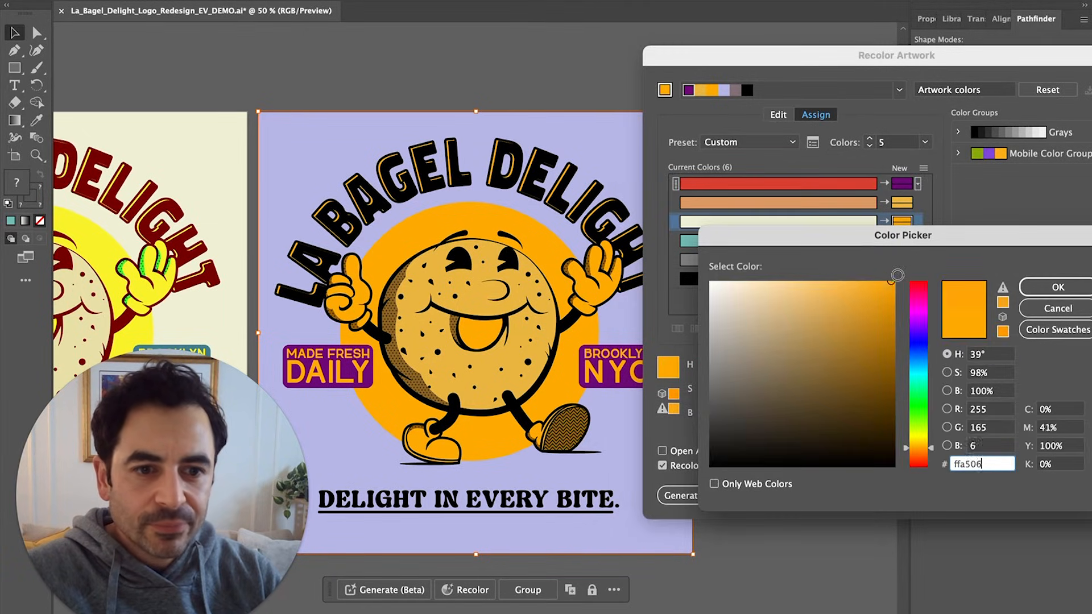
{"action": "left_click", "coordinate": [1052, 287]}
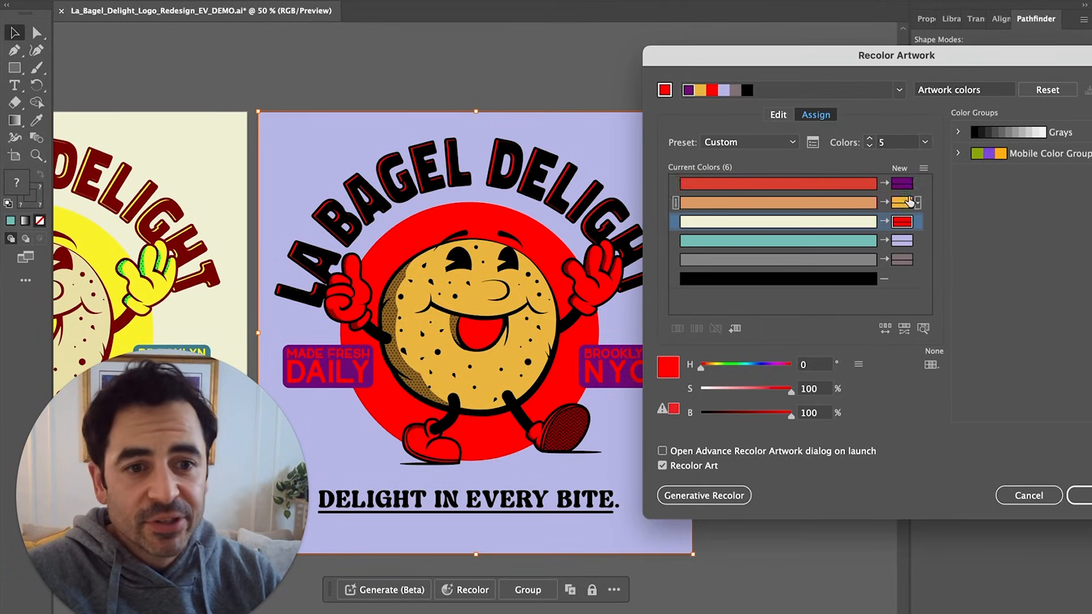
Paste a darker purple for the text panels and shift it to navy
{"action": "double_click", "coordinate": [901, 184]}
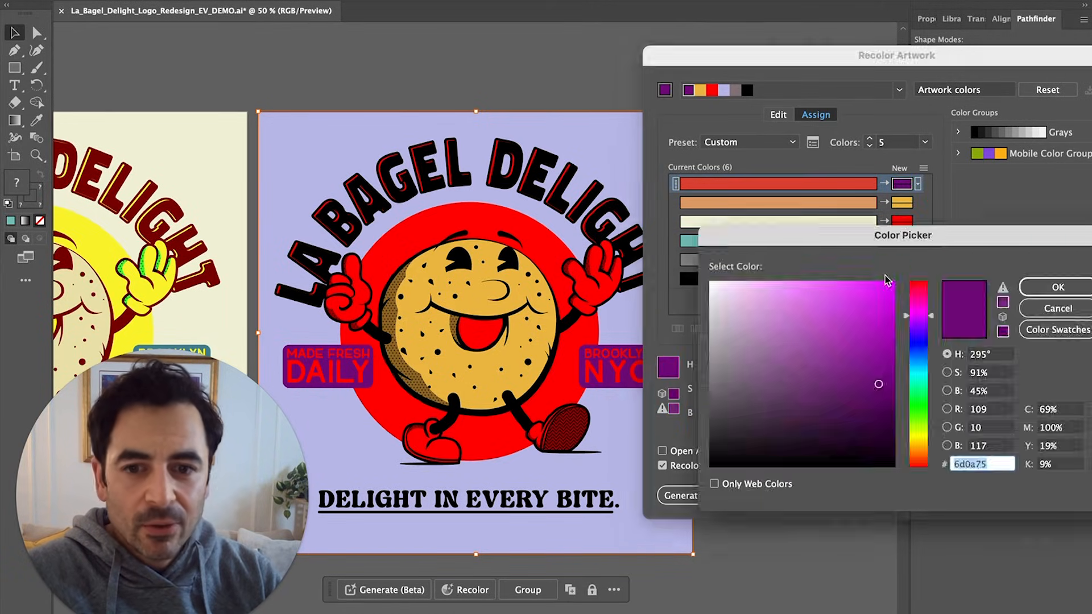
{"action": "type", "text": "45054c"}
{"action": "left_click_drag", "start_coordinate": [905, 380], "coordinate": [909, 352]}
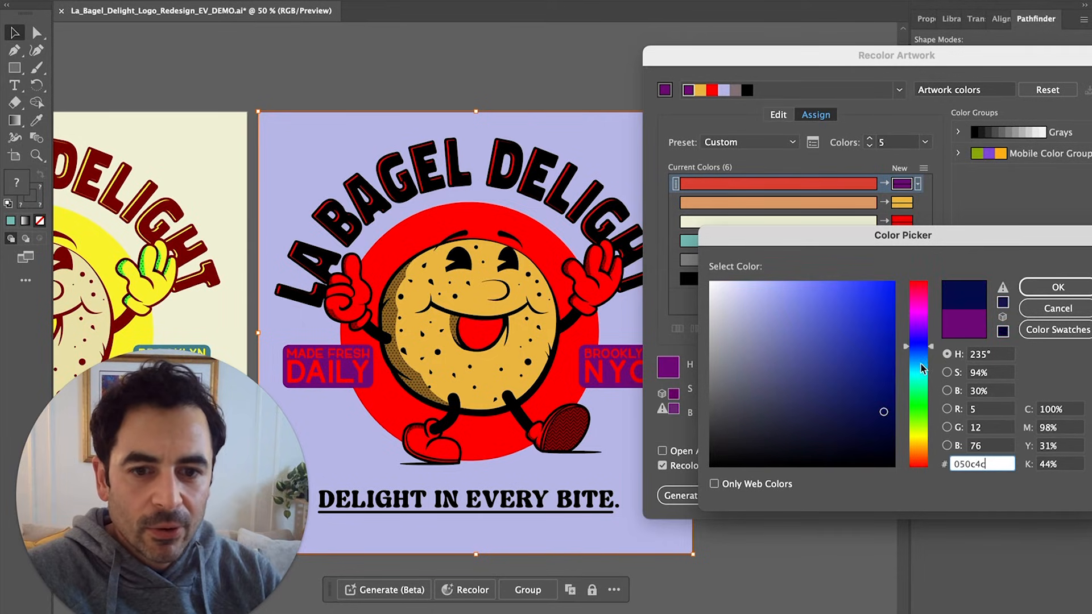
{"action": "left_click", "coordinate": [1057, 287]}
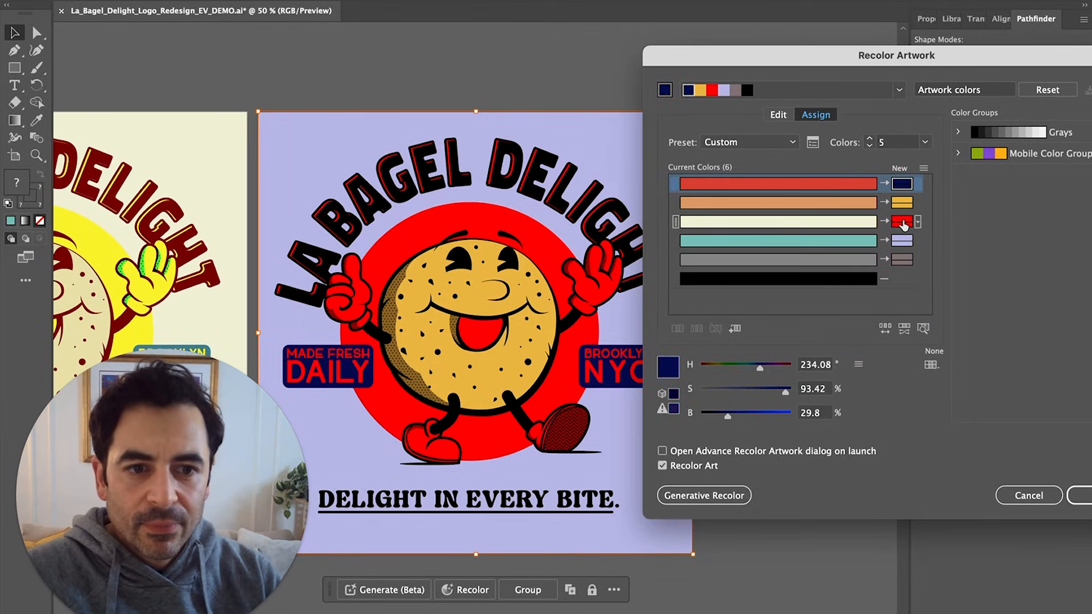
Change the background to light green, then shift it to pale cyan (H 174.67°)
{"action": "left_click", "coordinate": [903, 257]}
{"action": "double_click", "coordinate": [902, 240]}
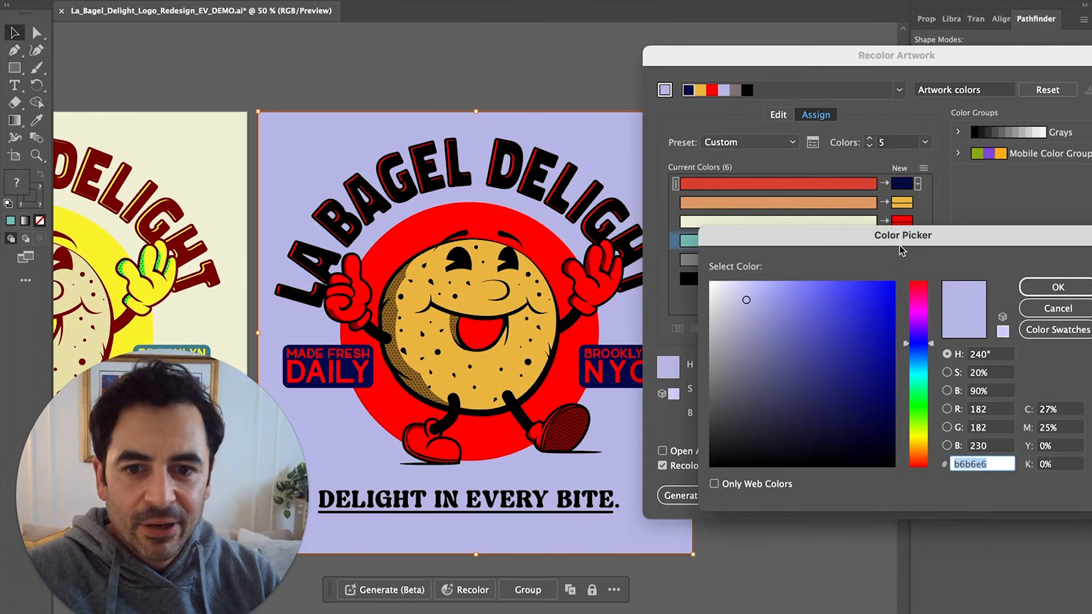
{"action": "left_click", "coordinate": [913, 428]}
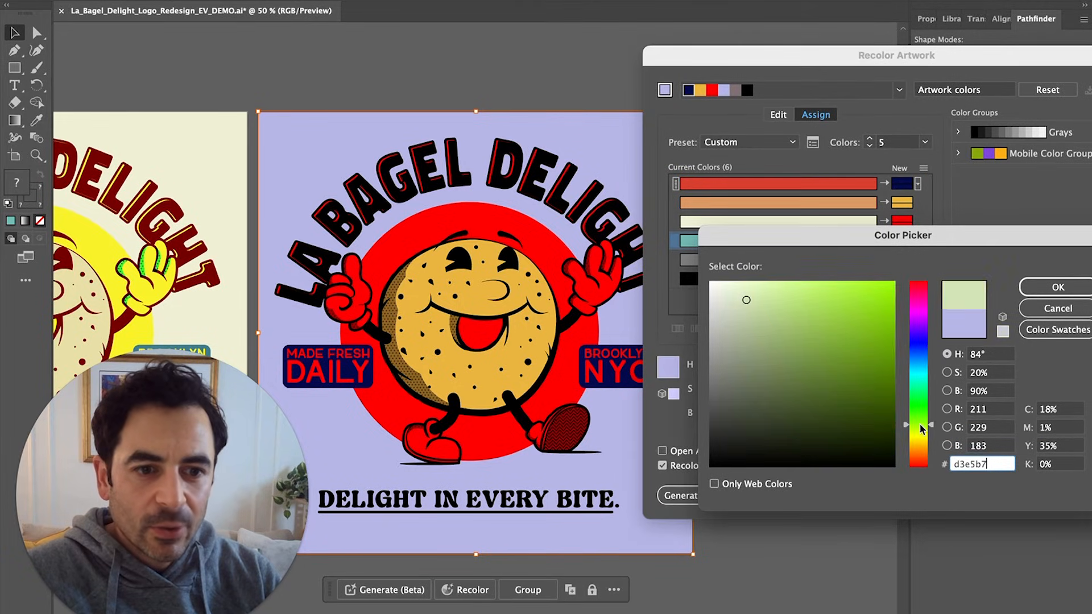
{"action": "left_click", "coordinate": [1051, 290]}
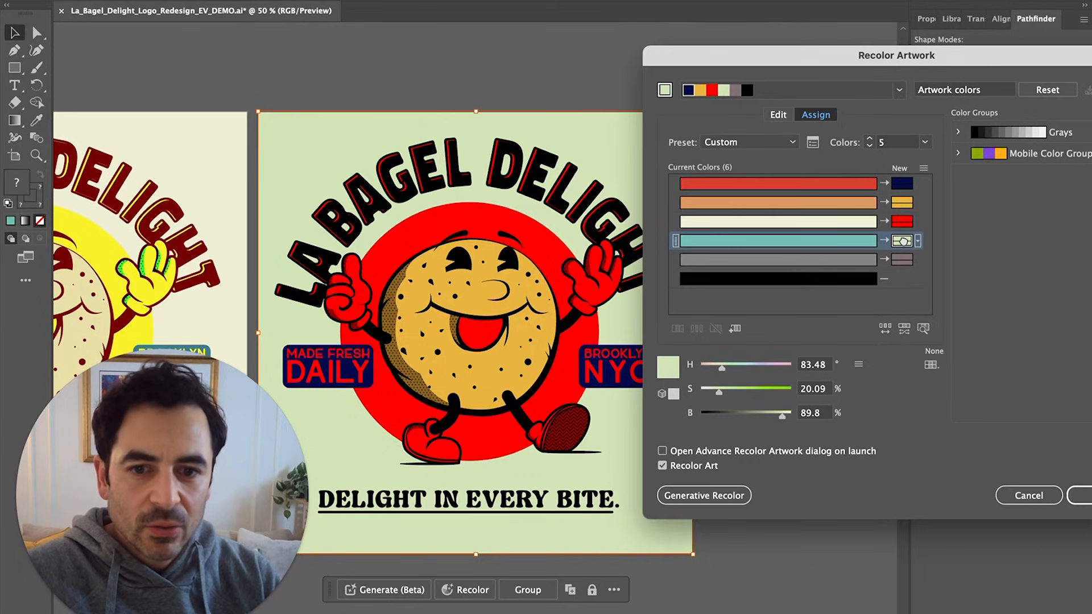
{"action": "double_click", "coordinate": [902, 240]}
{"action": "left_click_drag", "start_coordinate": [927, 426], "coordinate": [925, 375]}
{"action": "left_click", "coordinate": [1057, 287]}
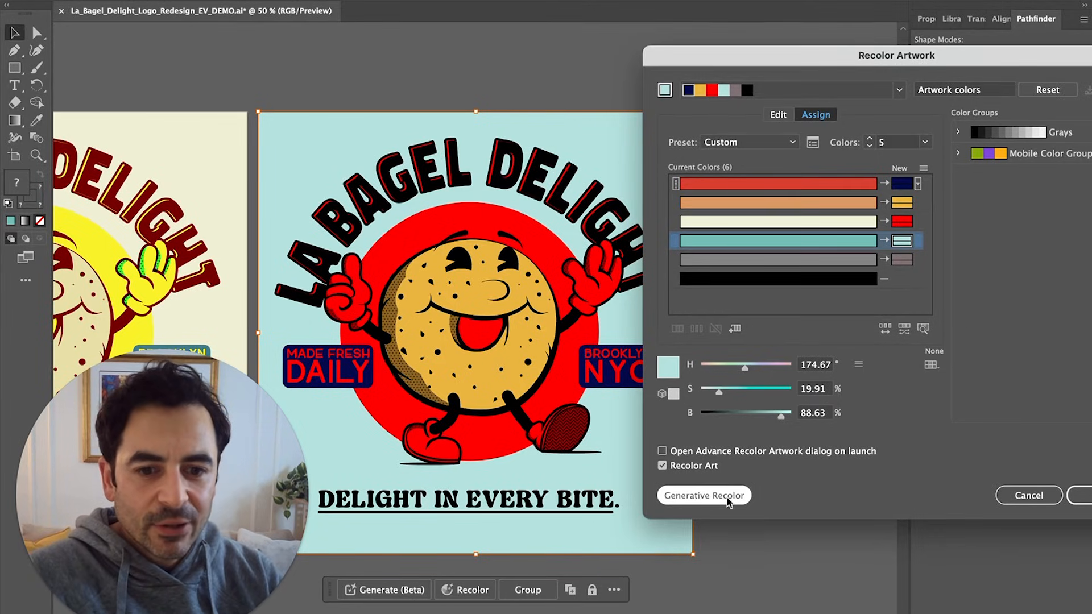
Randomize the palette's saturation and brightness four times
{"action": "left_click", "coordinate": [904, 330]}
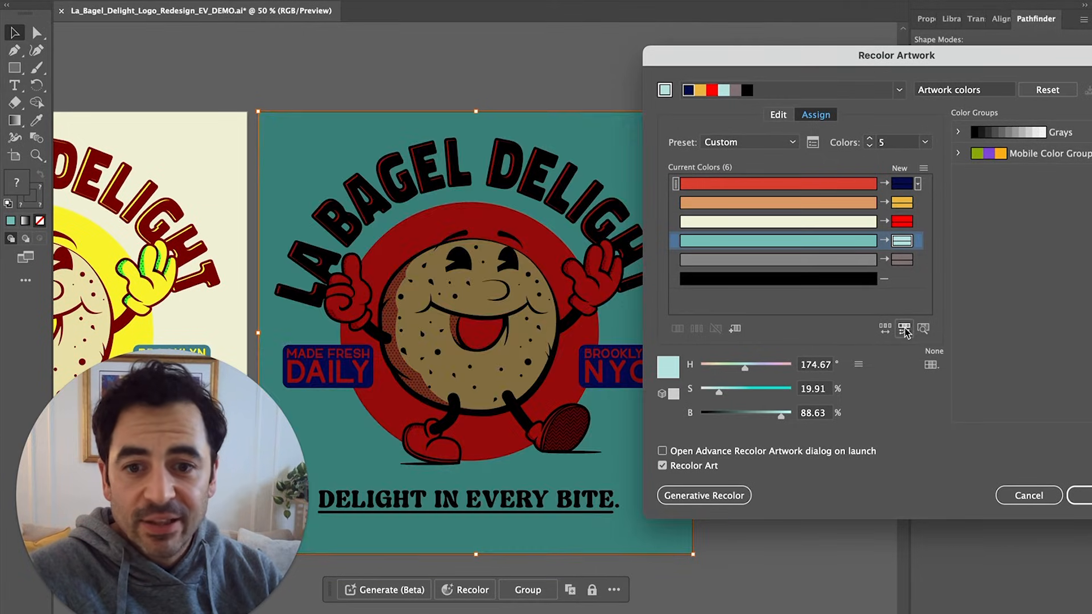
{"action": "left_click", "coordinate": [904, 329]}
{"action": "left_click", "coordinate": [904, 330]}
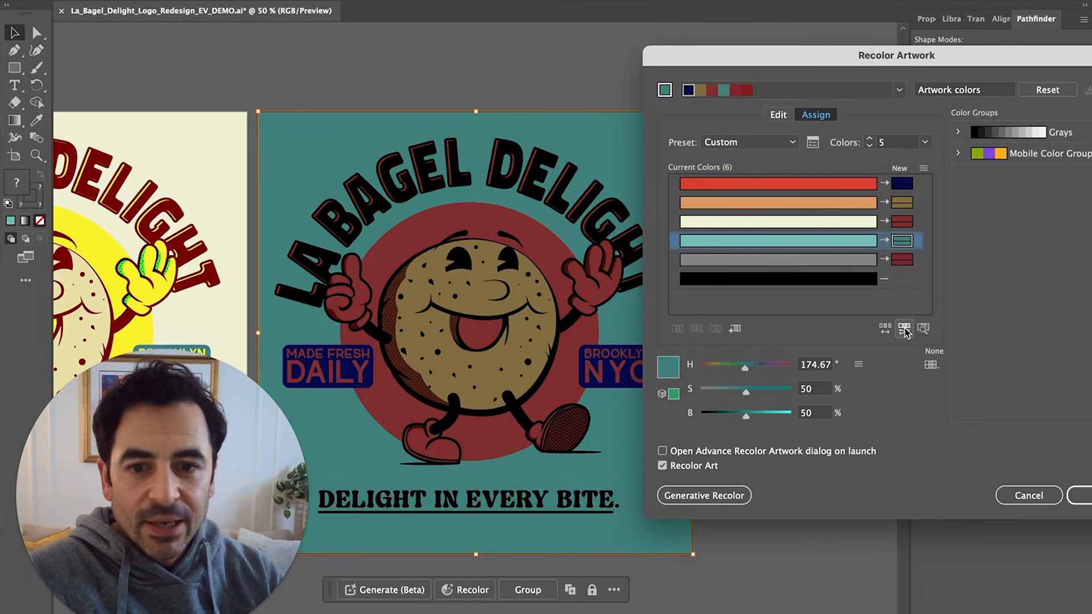
{"action": "left_click", "coordinate": [904, 330]}
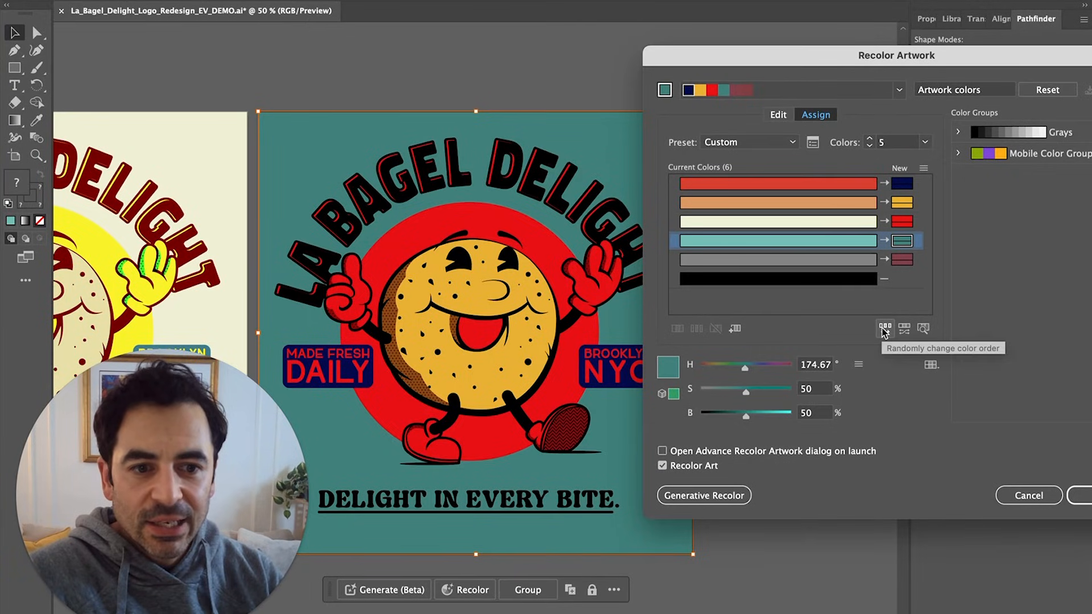
Shuffle colour order until the logo shows yellow background, teal circle and maroon bagel
{"action": "left_click", "coordinate": [885, 330]}
{"action": "left_click", "coordinate": [885, 330]}
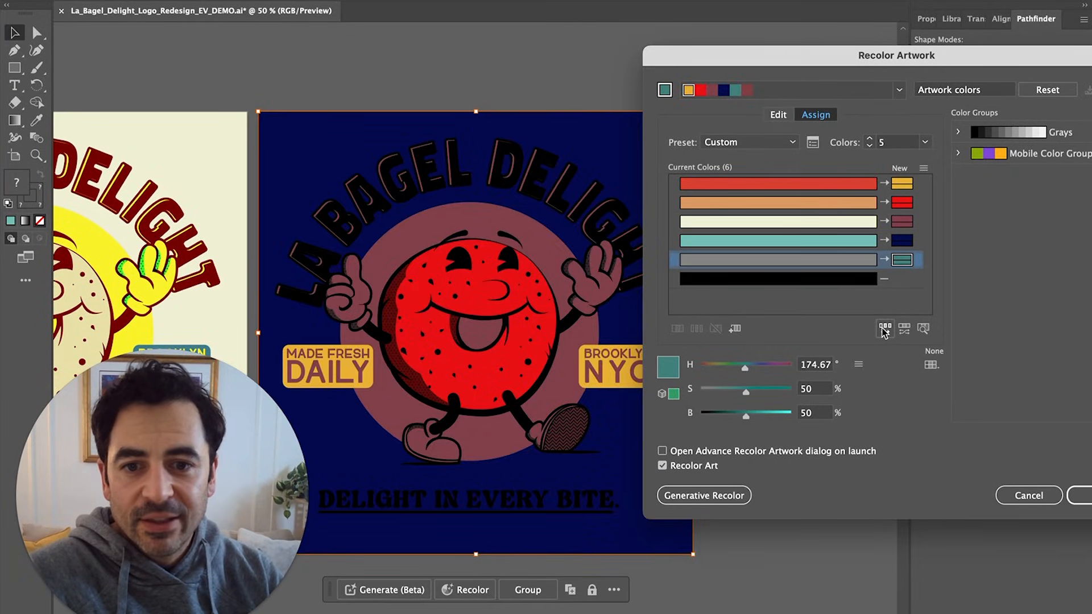
{"action": "left_click", "coordinate": [885, 330]}
{"action": "left_click", "coordinate": [884, 329]}
{"action": "left_click", "coordinate": [884, 329]}
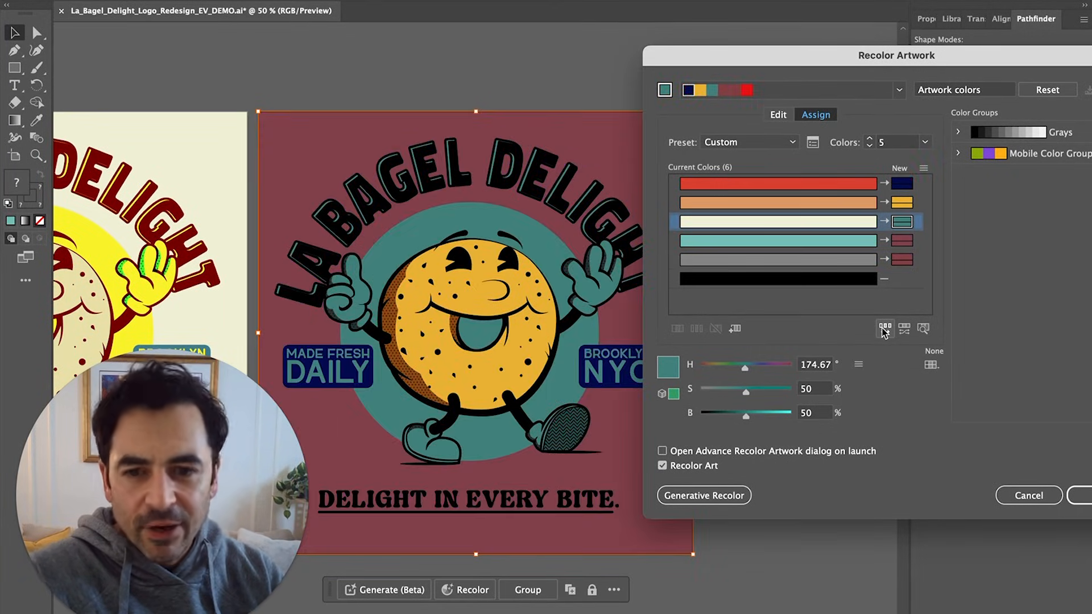
{"action": "left_click", "coordinate": [885, 329]}
{"action": "left_click", "coordinate": [884, 330]}
{"action": "left_click", "coordinate": [884, 330]}
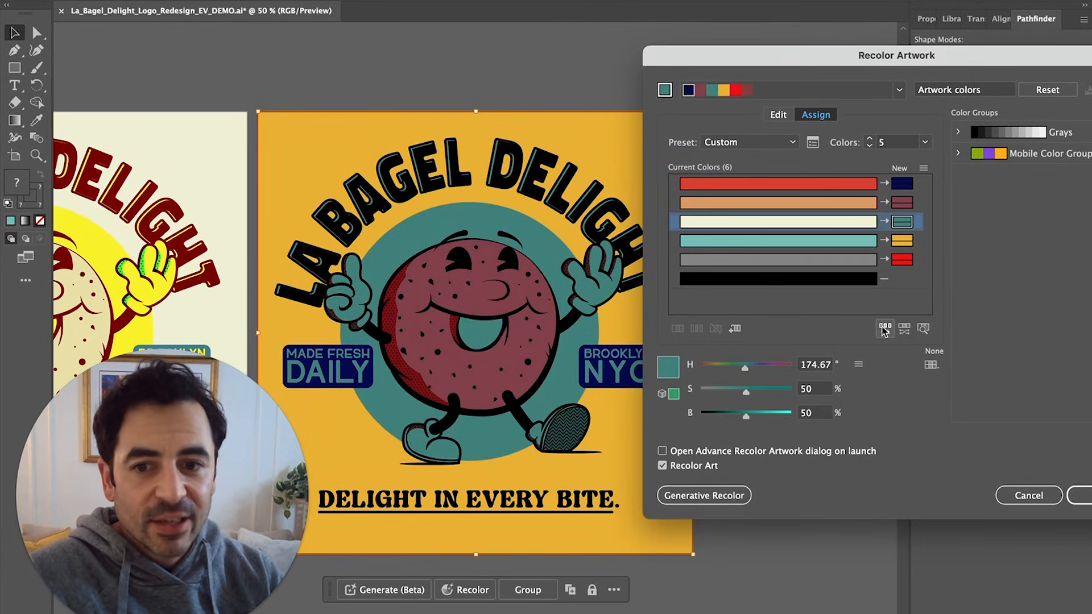
{"action": "left_click", "coordinate": [901, 203]}
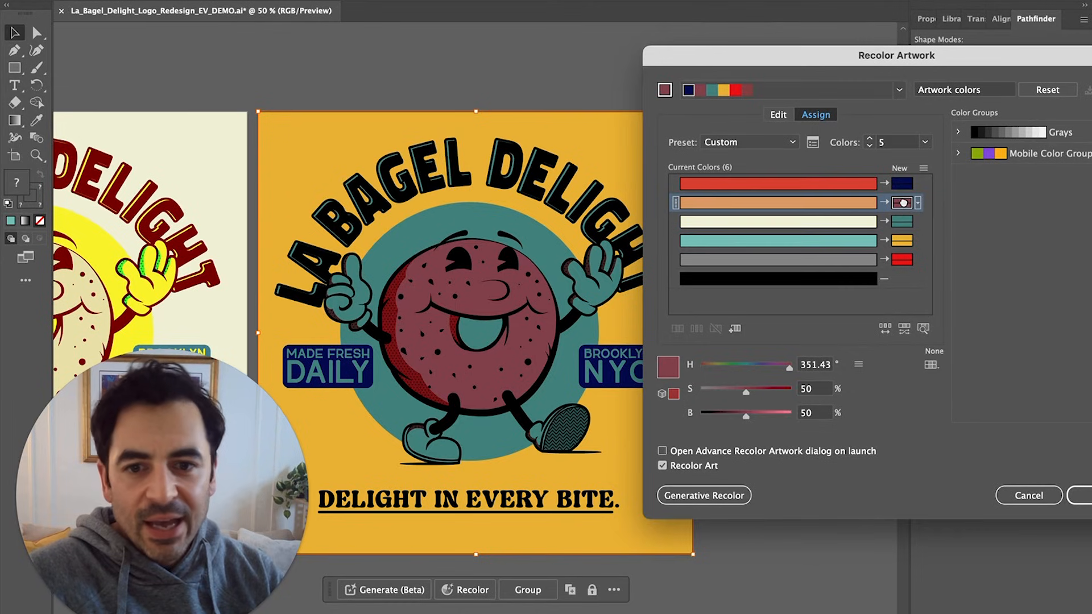
Change the bagel colour to a pale cream
{"action": "double_click", "coordinate": [903, 203]}
{"action": "left_click", "coordinate": [768, 298]}
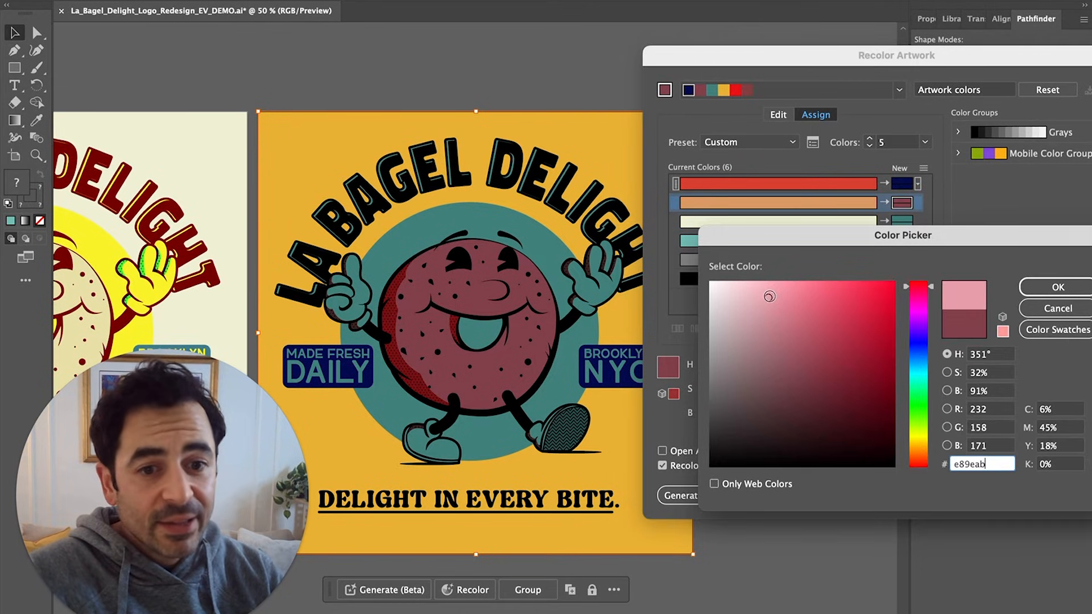
{"action": "left_click", "coordinate": [916, 447]}
{"action": "left_click", "coordinate": [1057, 287]}
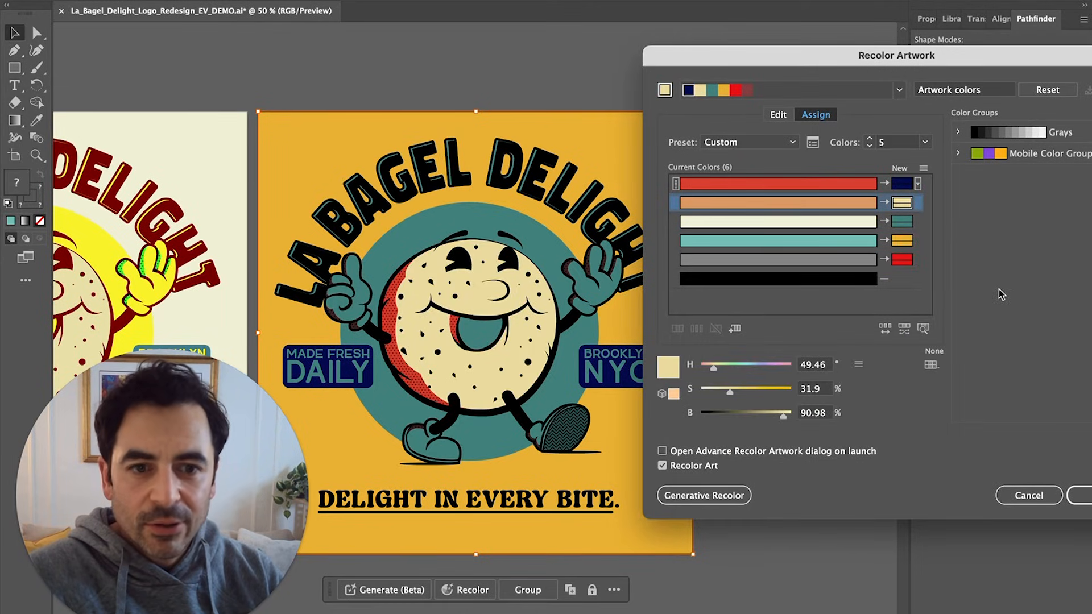
Shift the background colour's hue toward orange
{"action": "double_click", "coordinate": [902, 239]}
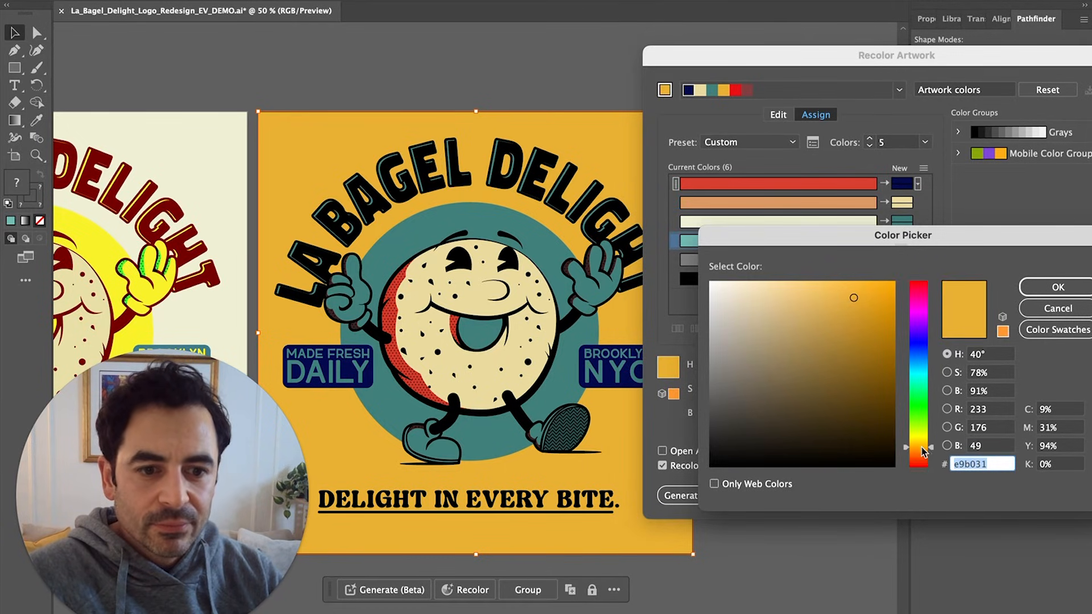
{"action": "left_click_drag", "start_coordinate": [924, 452], "coordinate": [924, 458]}
{"action": "left_click", "coordinate": [1057, 288]}
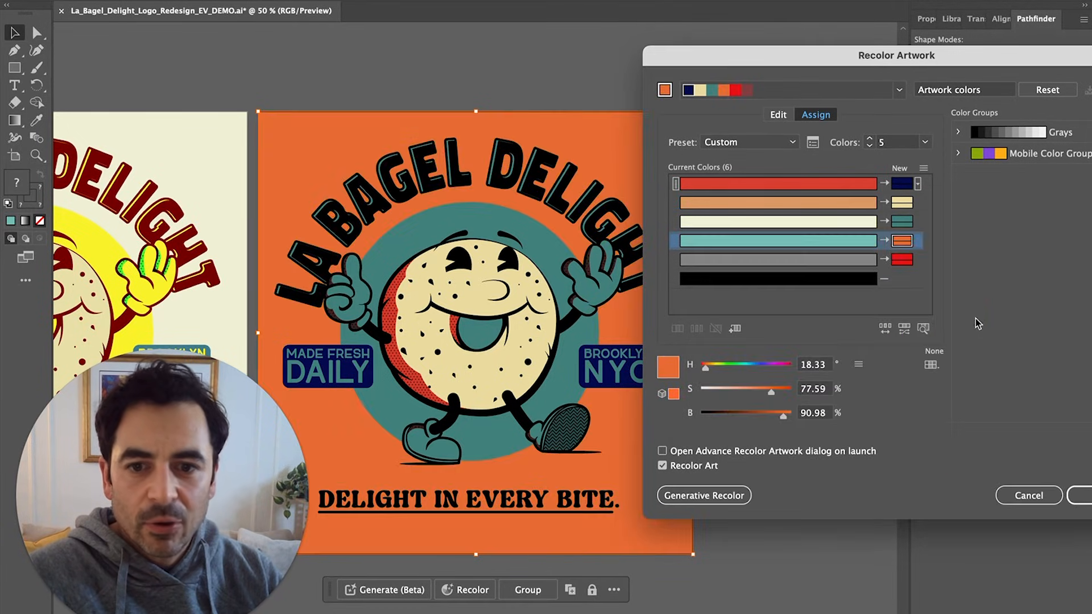
Try magenta, then blue, then green for the circle and gloves colour
{"action": "double_click", "coordinate": [902, 221]}
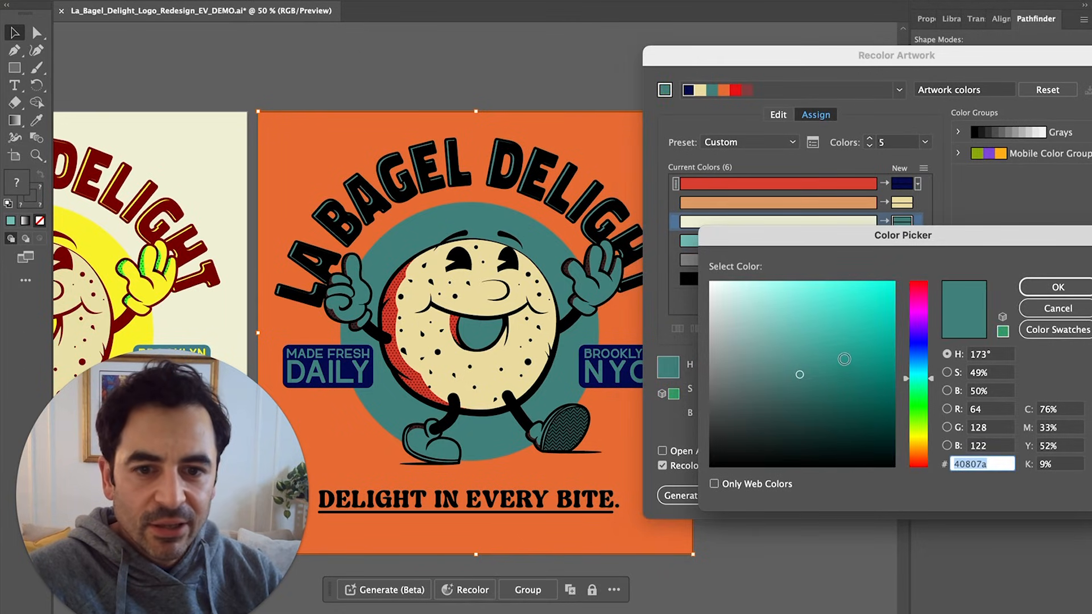
{"action": "left_click_drag", "start_coordinate": [917, 378], "coordinate": [921, 311]}
{"action": "left_click_drag", "start_coordinate": [830, 312], "coordinate": [883, 293]}
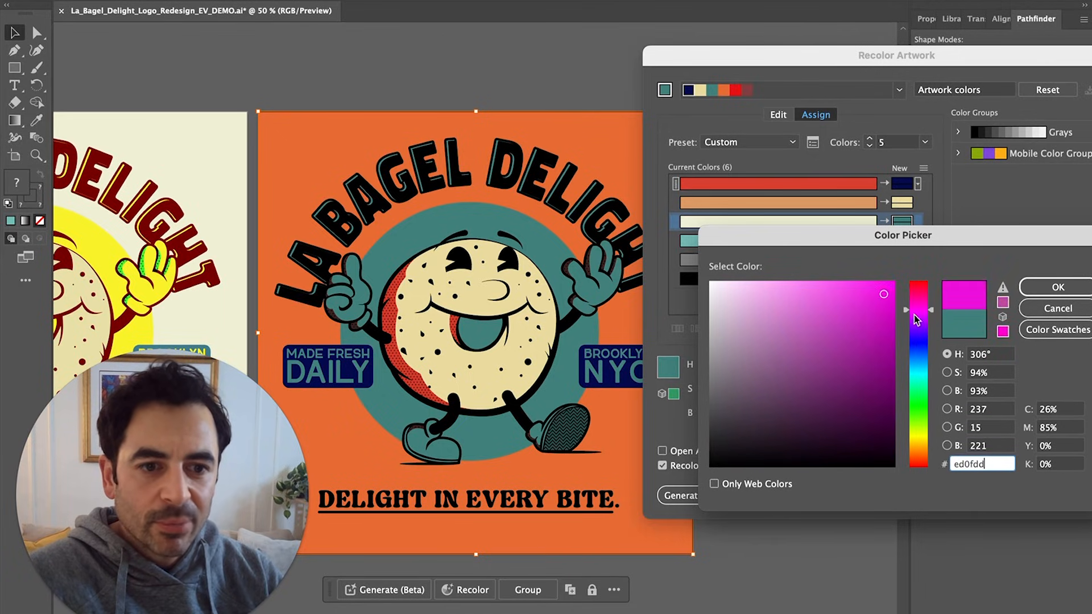
{"action": "left_click", "coordinate": [1048, 289]}
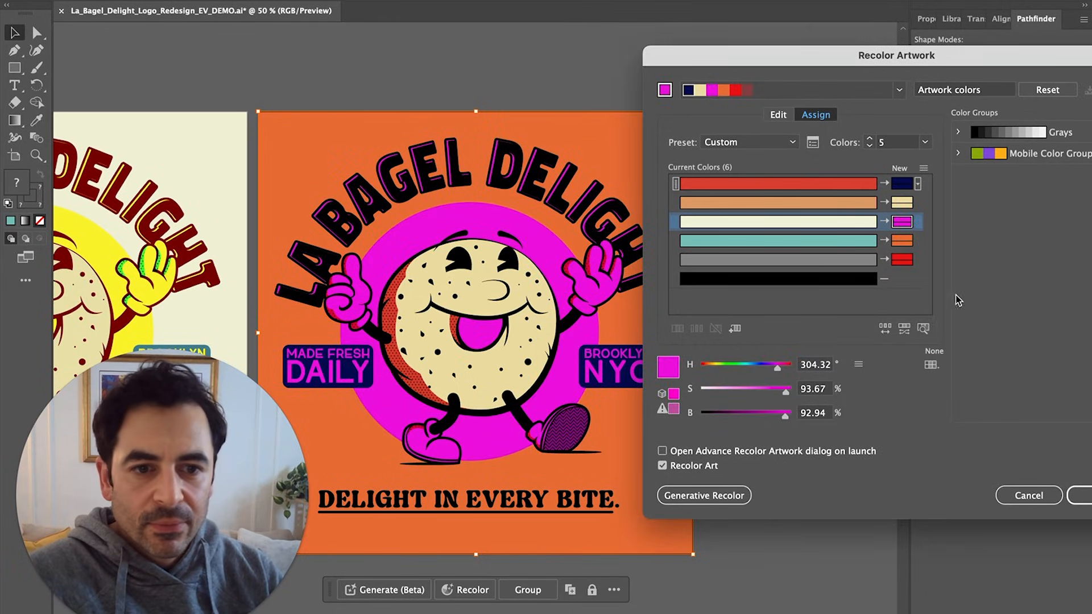
{"action": "double_click", "coordinate": [902, 221]}
{"action": "left_click_drag", "start_coordinate": [904, 316], "coordinate": [924, 349]}
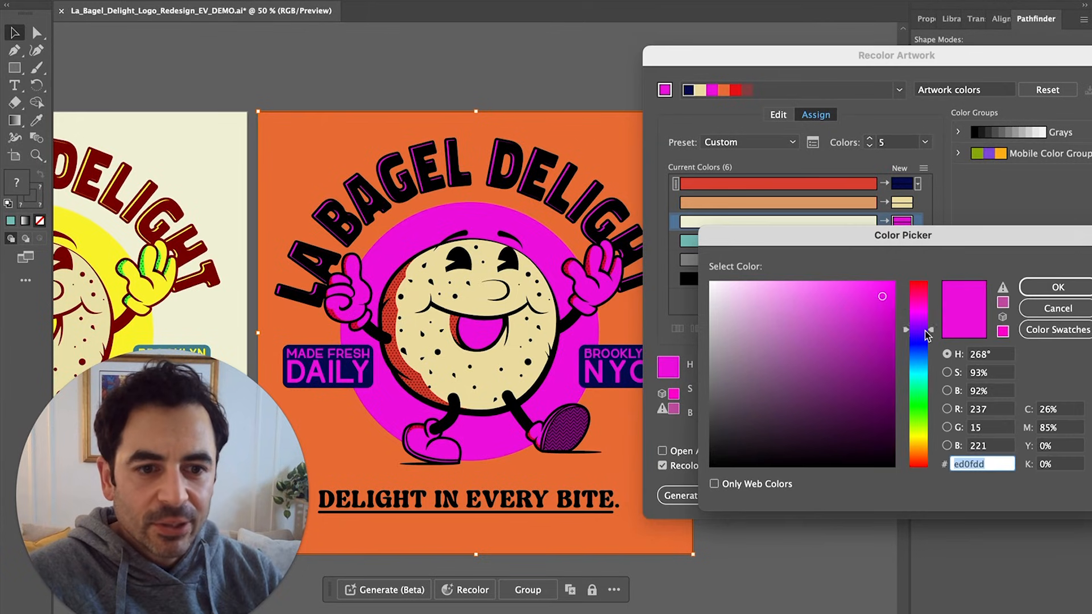
{"action": "left_click", "coordinate": [1040, 288]}
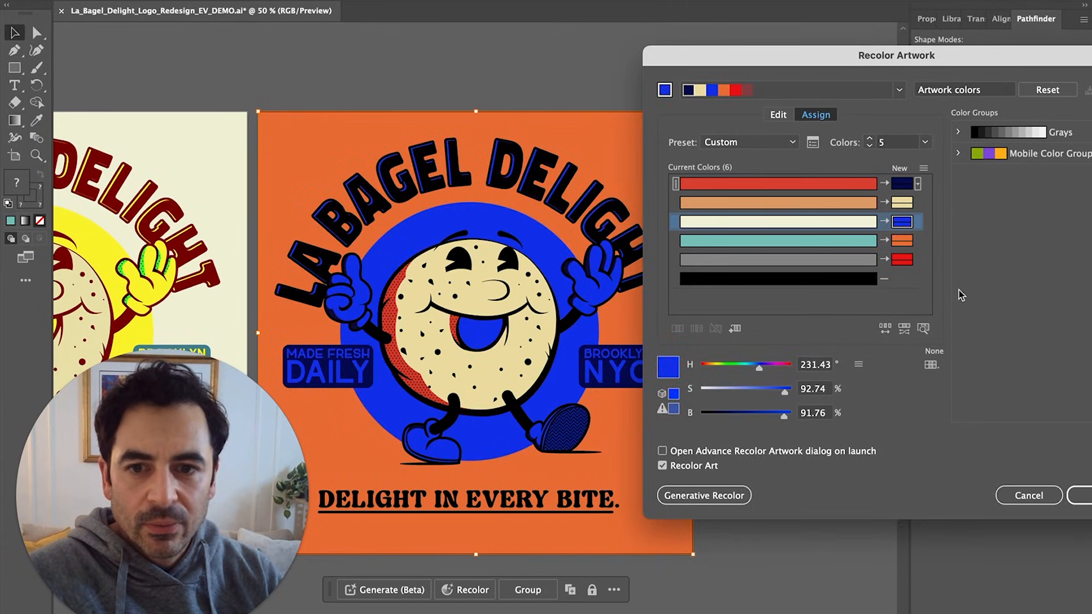
{"action": "double_click", "coordinate": [900, 225]}
{"action": "mouse_move", "coordinate": [805, 315]}
{"action": "left_mouse_down"}
{"action": "mouse_move", "coordinate": [752, 336]}
{"action": "mouse_move", "coordinate": [770, 312]}
{"action": "mouse_move", "coordinate": [788, 317]}
{"action": "left_mouse_up"}
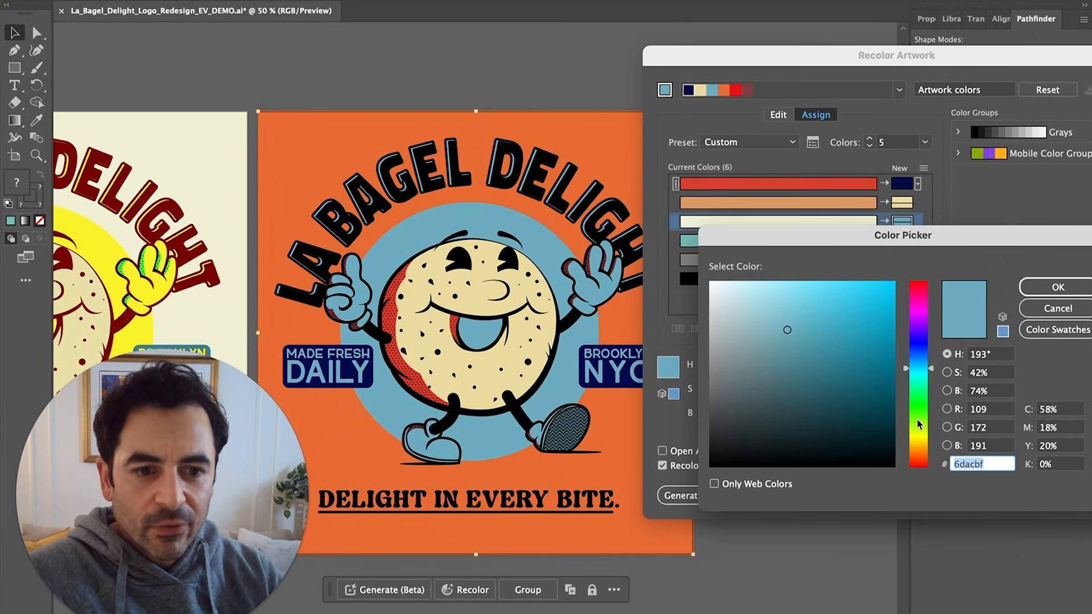
{"action": "left_click_drag", "start_coordinate": [917, 419], "coordinate": [921, 403]}
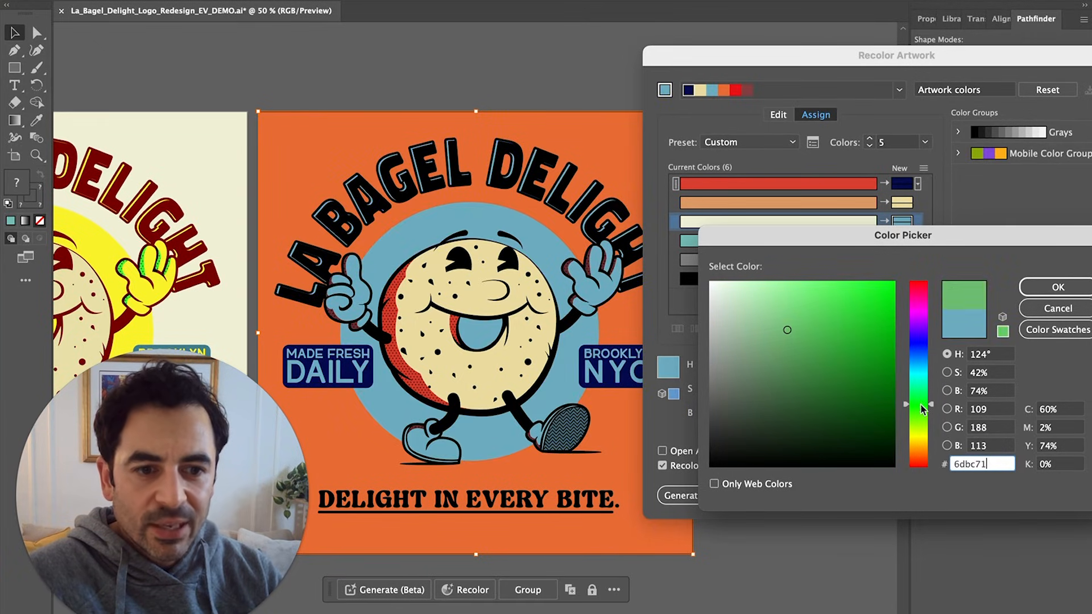
{"action": "left_click", "coordinate": [1061, 288]}
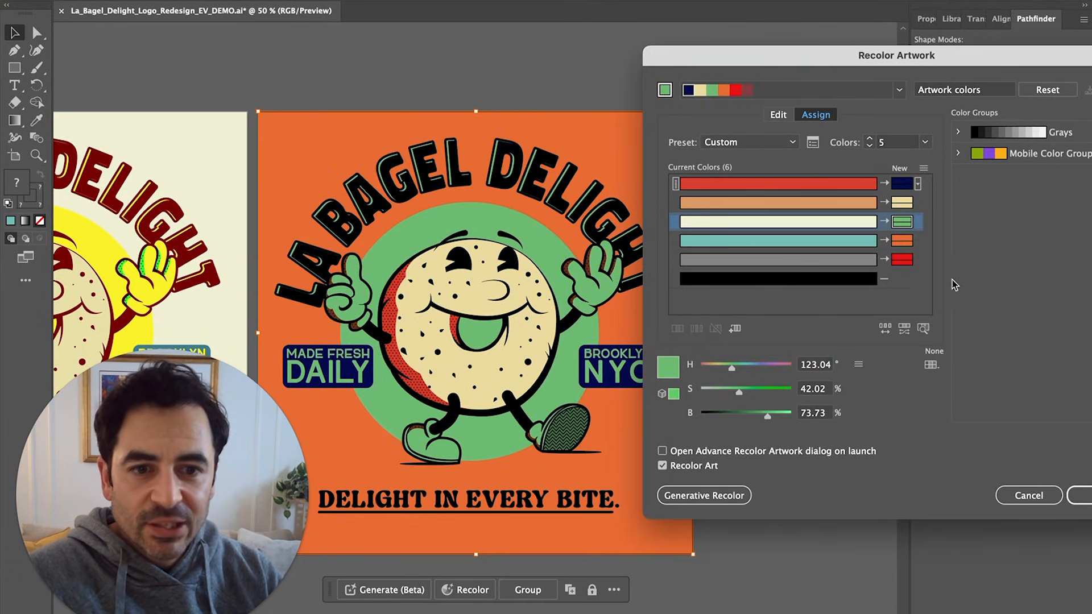
Warm the bagel to orange-yellow and lighten the circle colour toward cyan-blue
{"action": "double_click", "coordinate": [902, 203]}
{"action": "left_click_drag", "start_coordinate": [800, 290], "coordinate": [876, 292]}
{"action": "left_click_drag", "start_coordinate": [916, 458], "coordinate": [918, 445]}
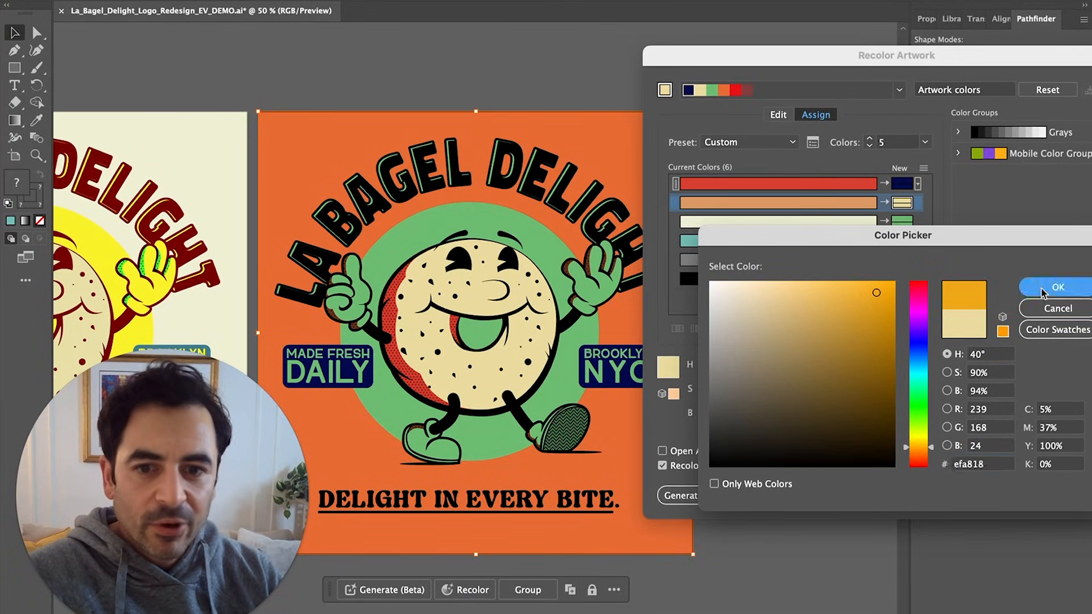
{"action": "left_click", "coordinate": [1057, 287]}
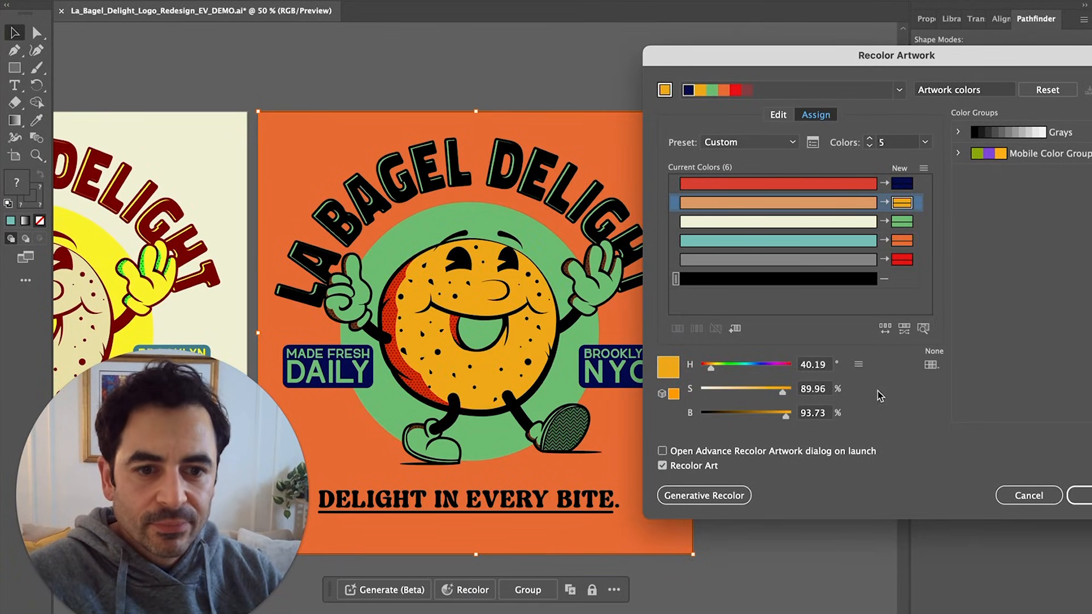
{"action": "left_click", "coordinate": [862, 221]}
{"action": "mouse_move", "coordinate": [767, 416]}
{"action": "left_mouse_down"}
{"action": "mouse_move", "coordinate": [743, 416]}
{"action": "mouse_move", "coordinate": [782, 419]}
{"action": "left_mouse_up"}
{"action": "left_click_drag", "start_coordinate": [739, 391], "coordinate": [781, 370]}
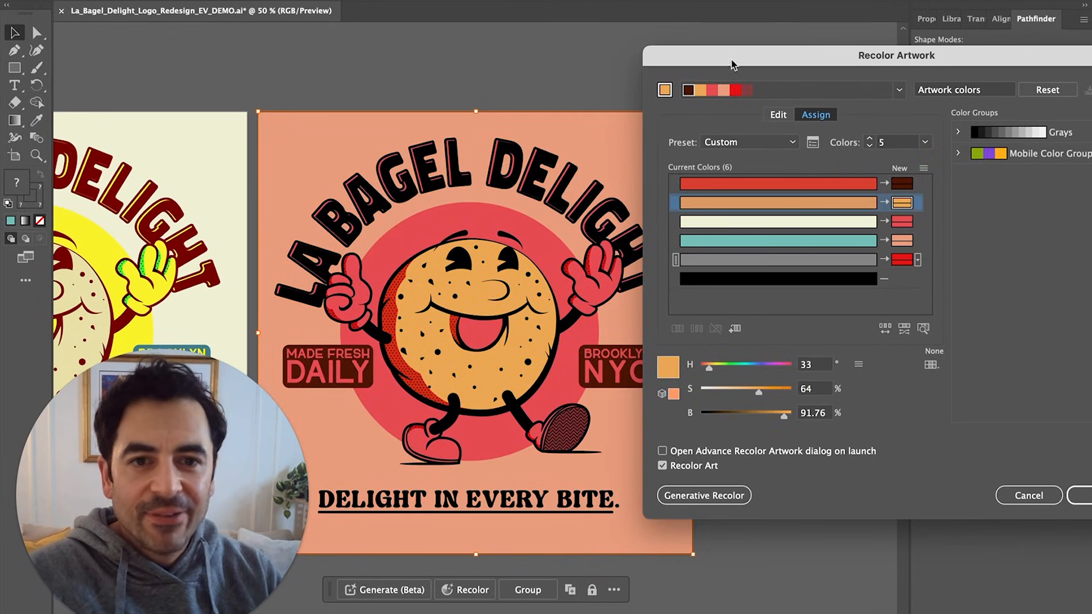
Apply the salmon-and-red recolour to the logo and deselect it
{"action": "left_click_drag", "start_coordinate": [732, 58], "coordinate": [559, 29]}
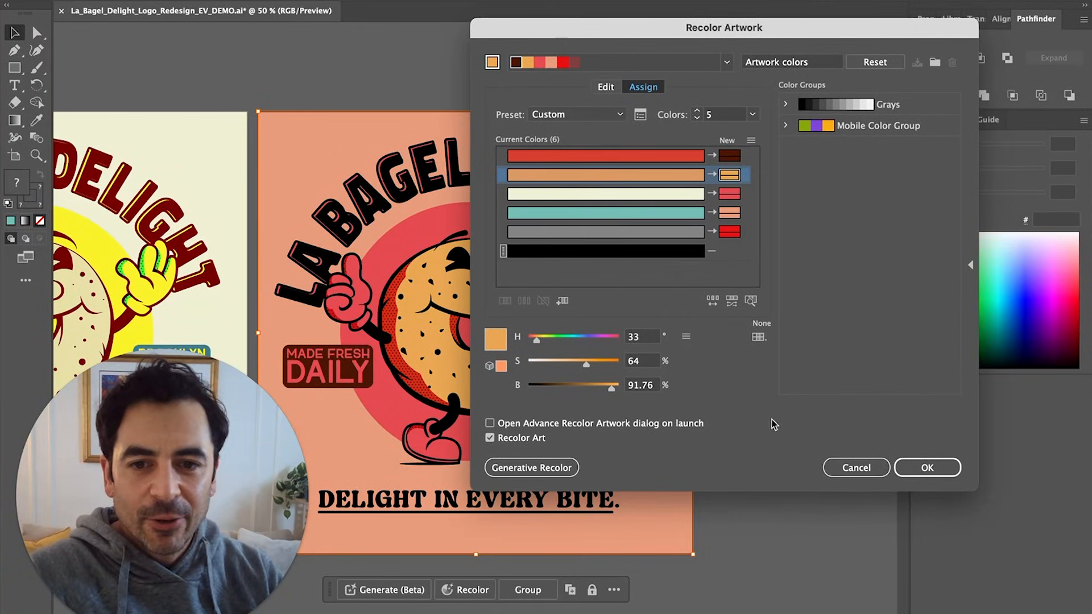
{"action": "left_click", "coordinate": [926, 468]}
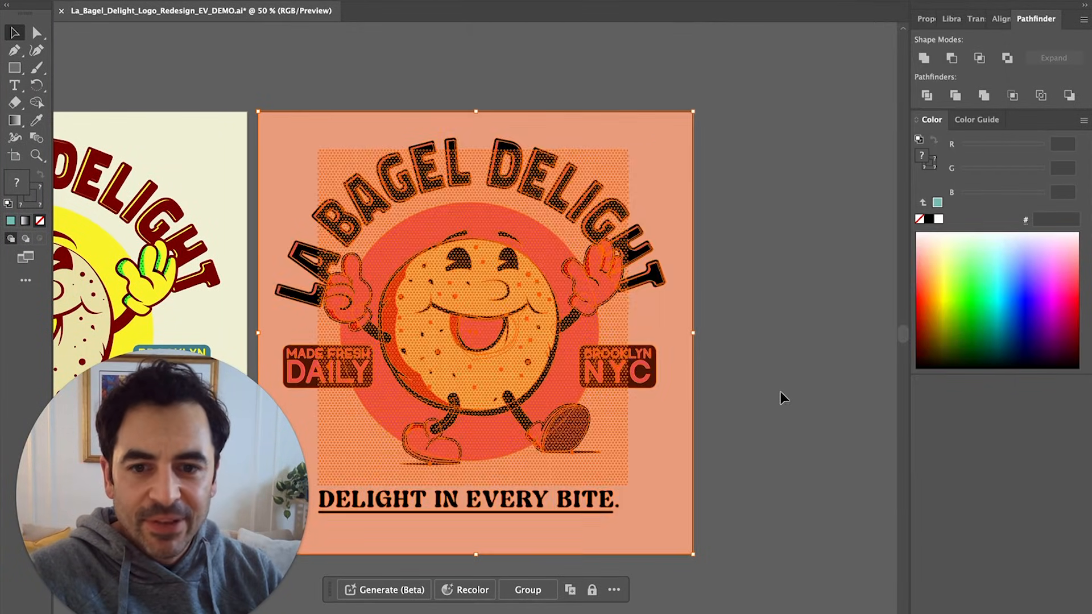
{"action": "left_click", "coordinate": [774, 401]}
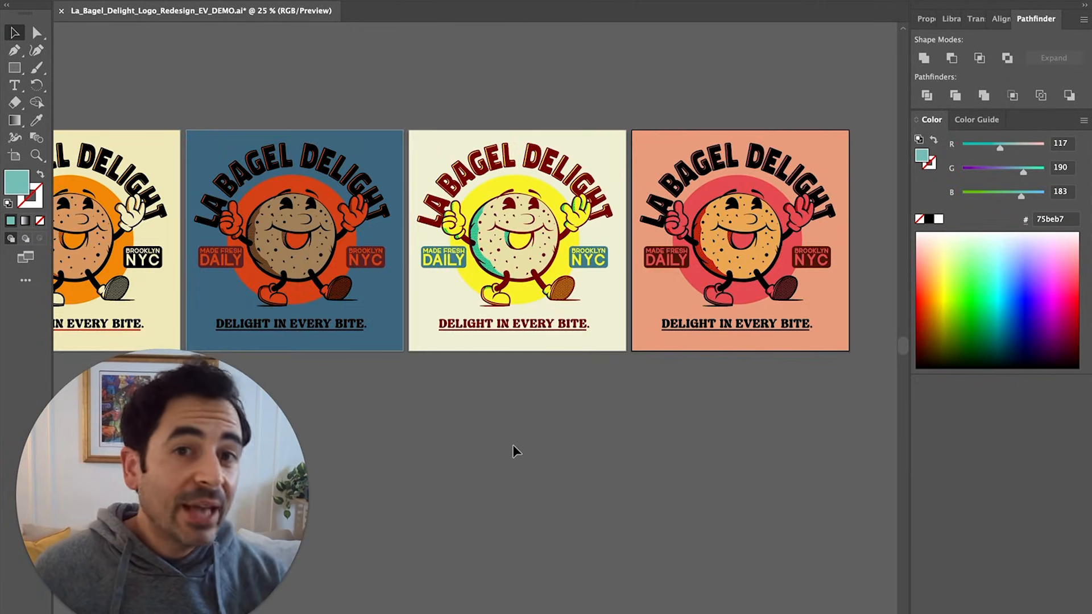